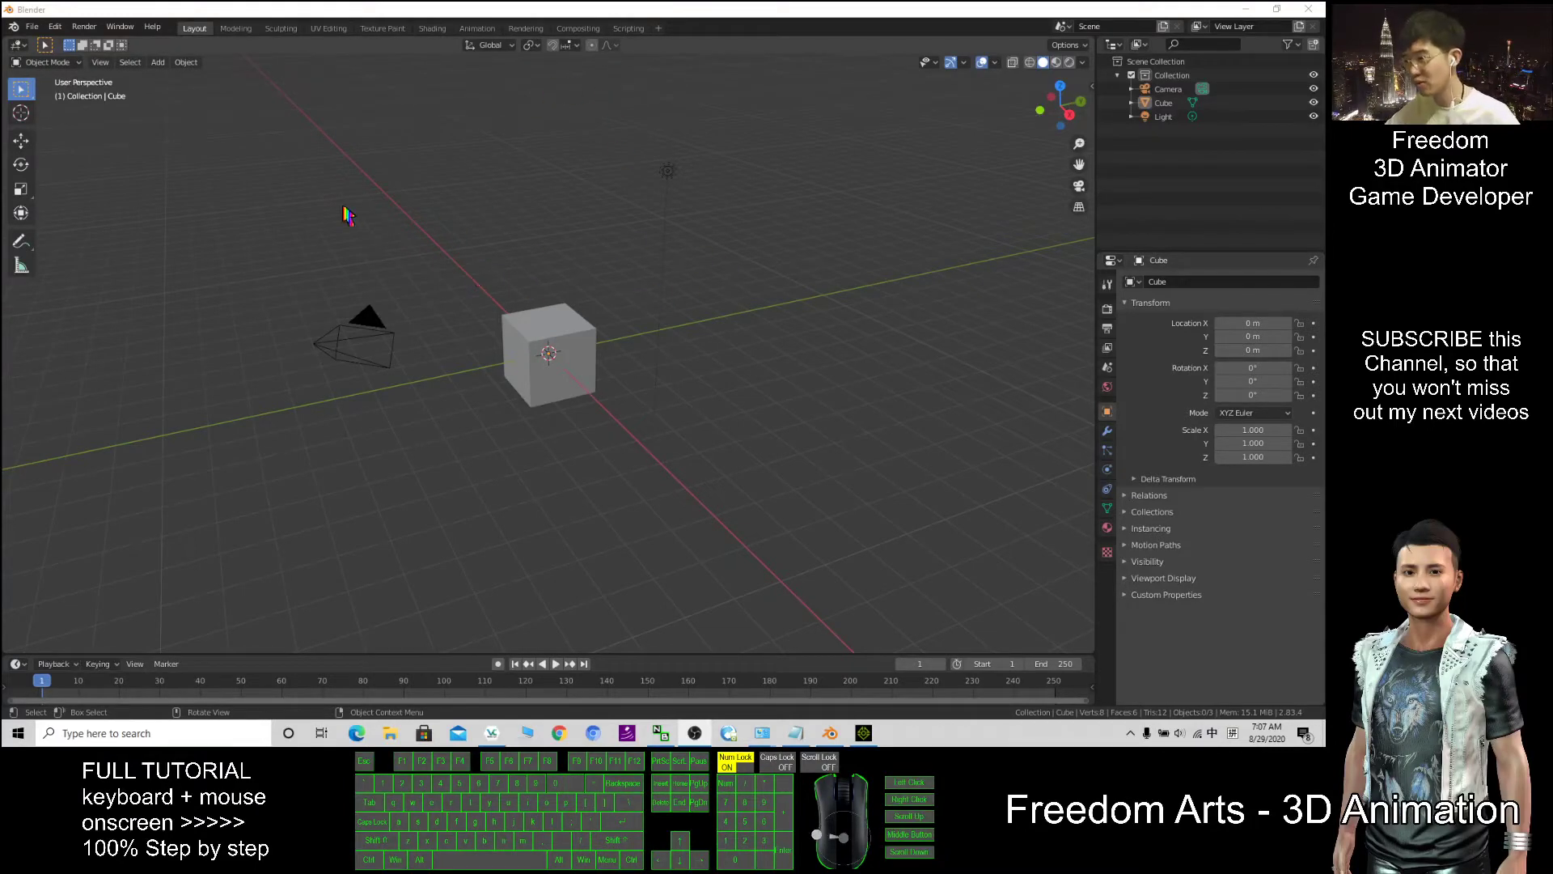
Step: Look at the open iClone 7 project and return to the Blender scene
{"action": "left_click", "coordinate": [539, 338]}
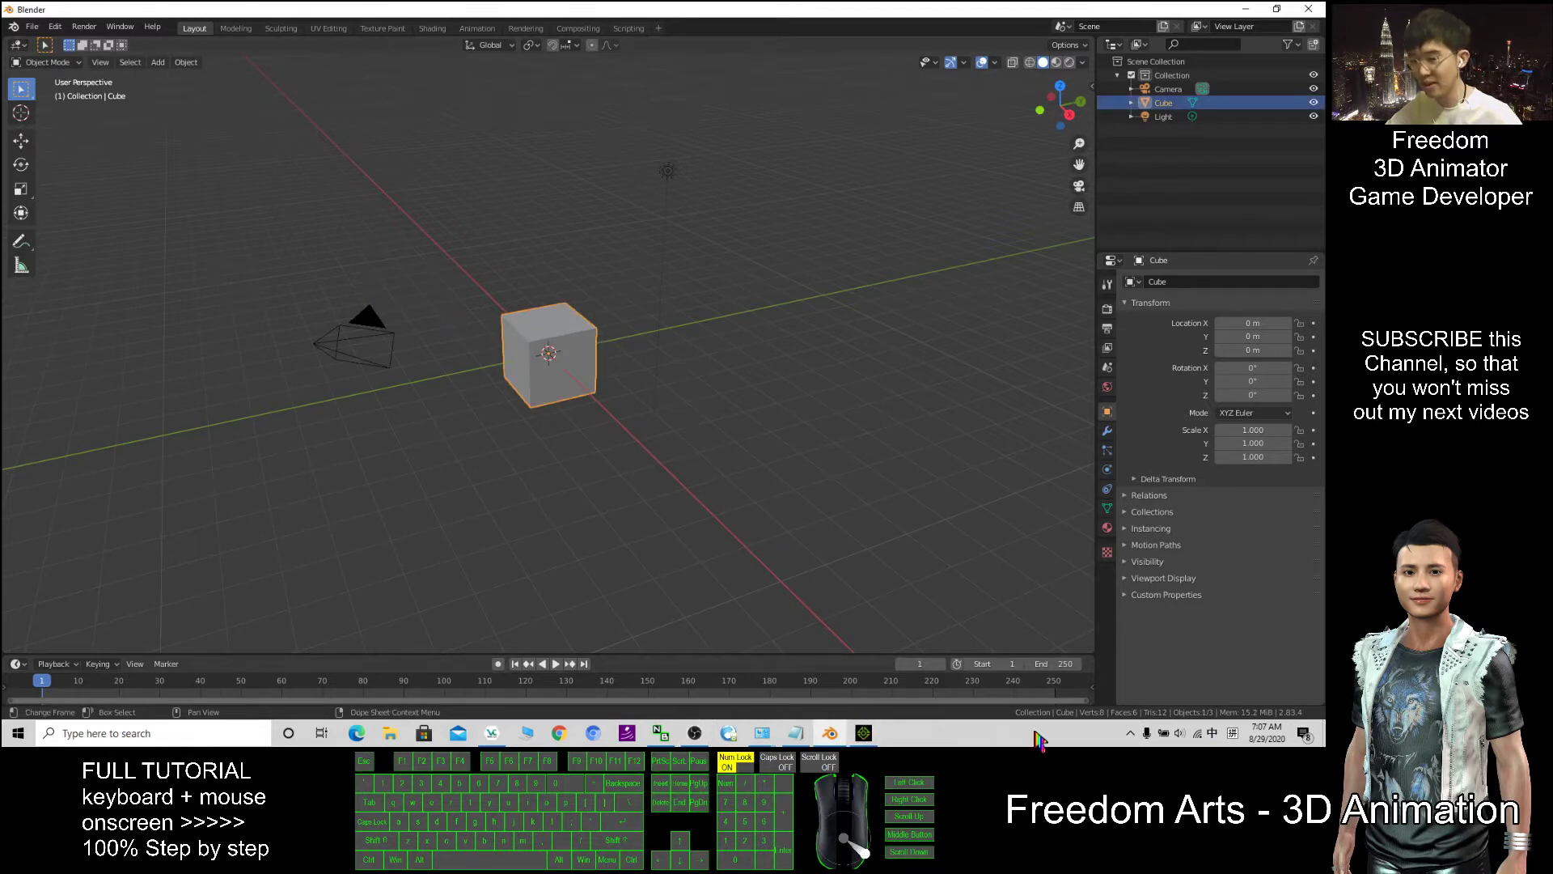
{"action": "left_click", "coordinate": [864, 733]}
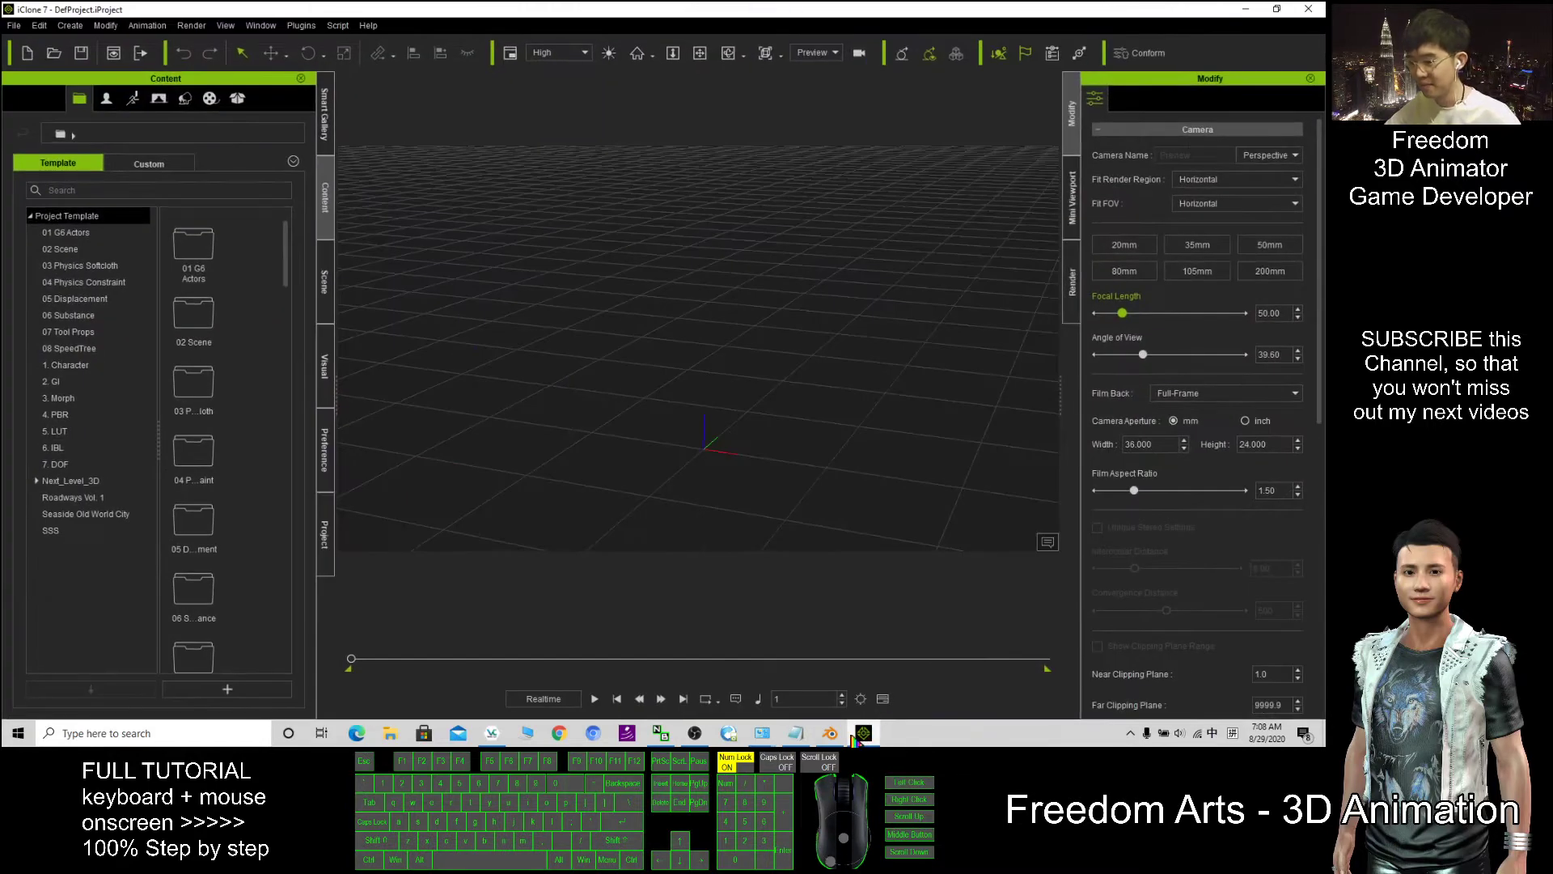
{"action": "left_click", "coordinate": [830, 733]}
{"action": "left_click", "coordinate": [576, 337]}
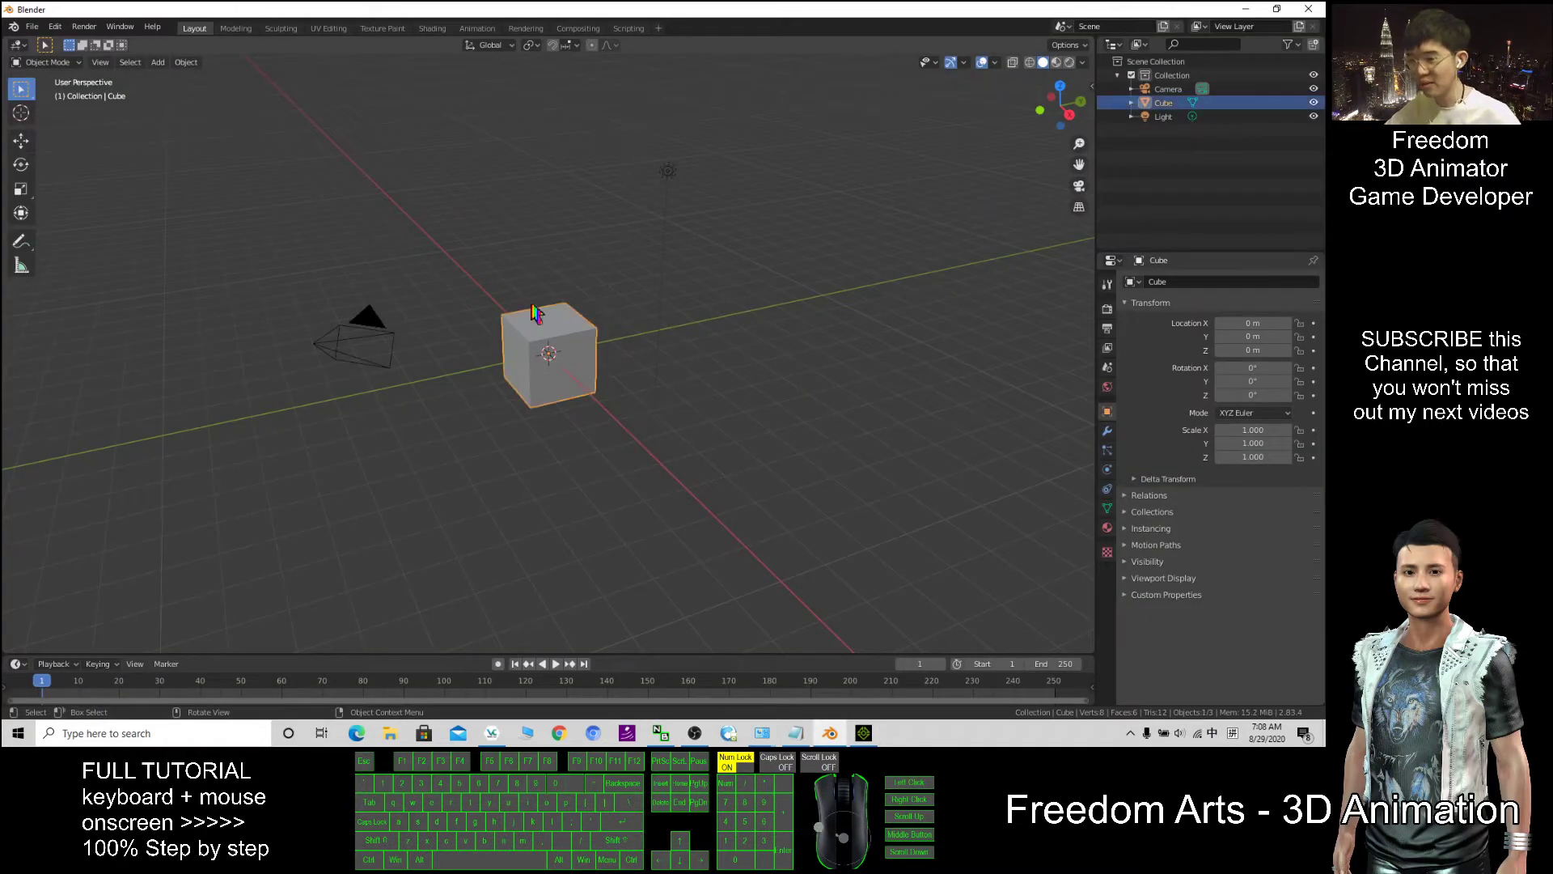
Step: Move the default cube away from the origin to about X -7.18 m, Y -2.14 m using the Move tool
{"action": "left_click", "coordinate": [22, 143]}
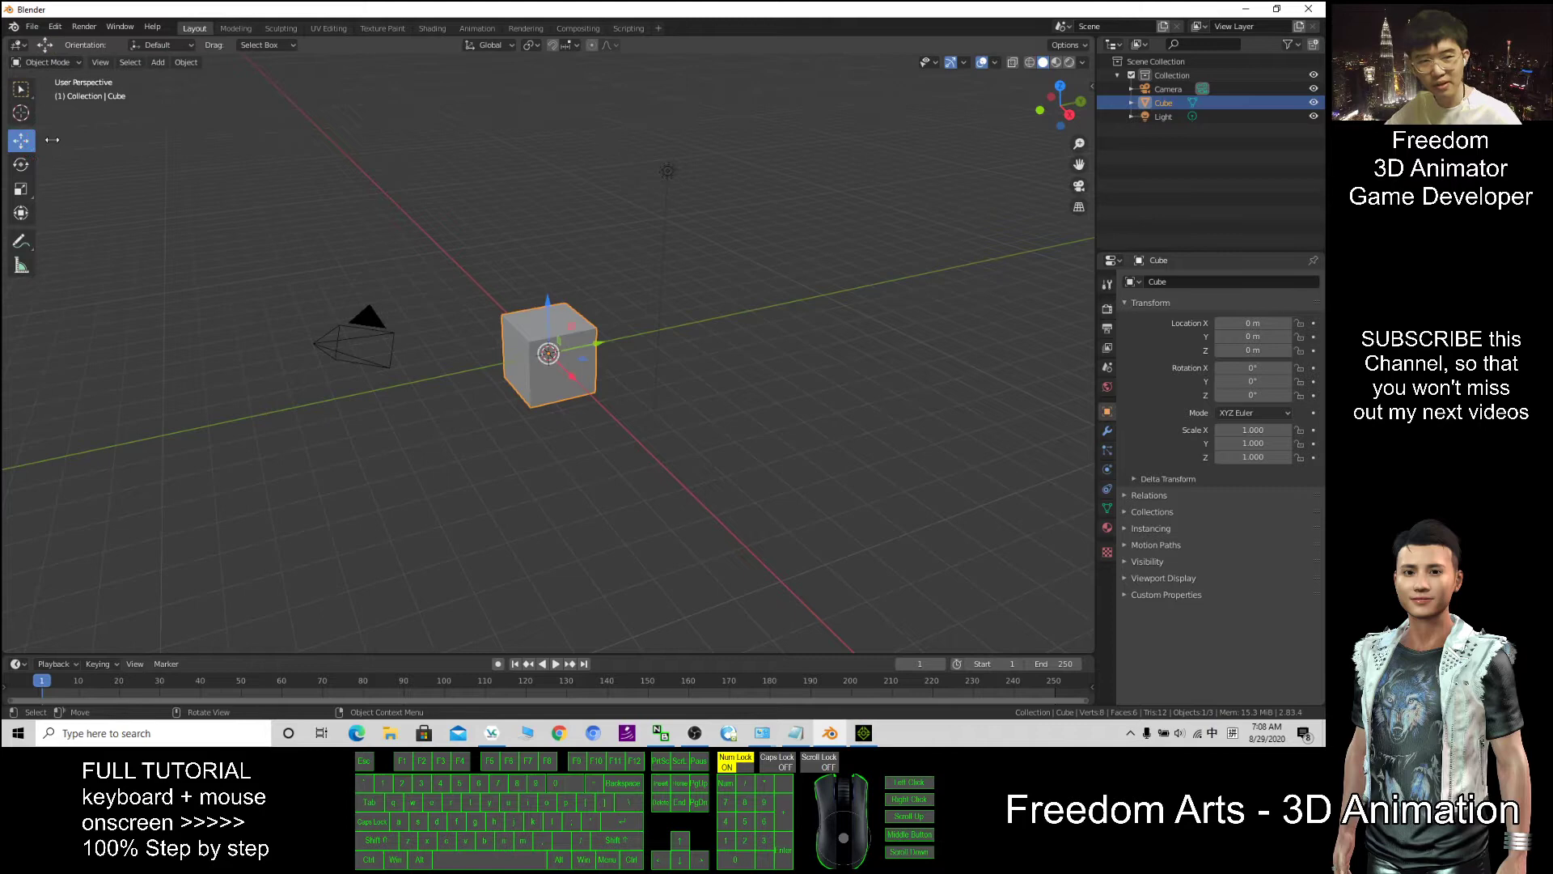
{"action": "left_click", "coordinate": [628, 733]}
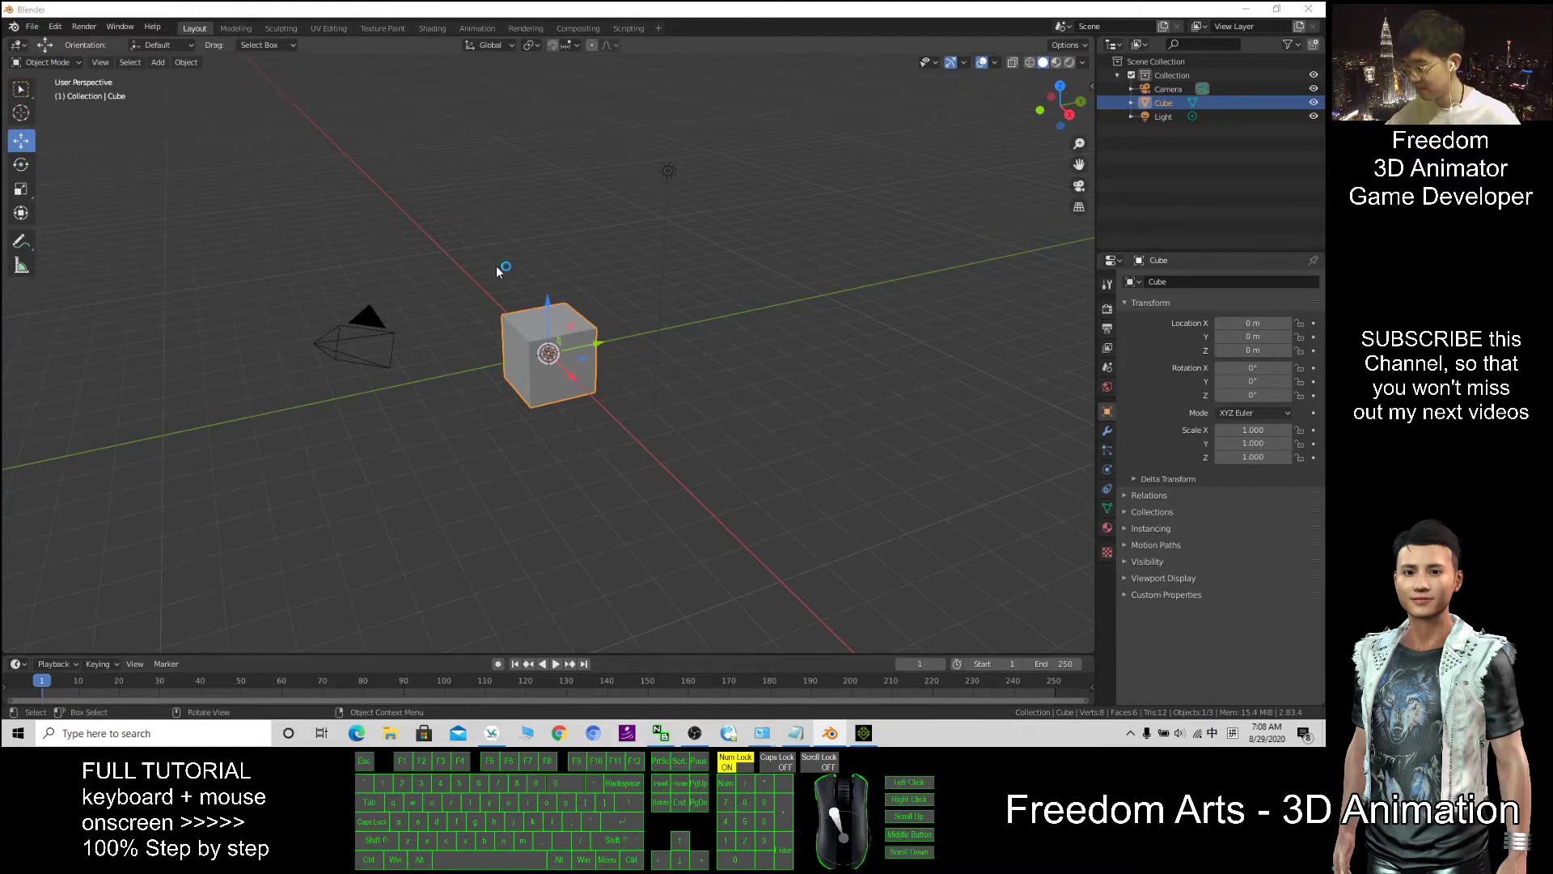
{"action": "left_click", "coordinate": [859, 278]}
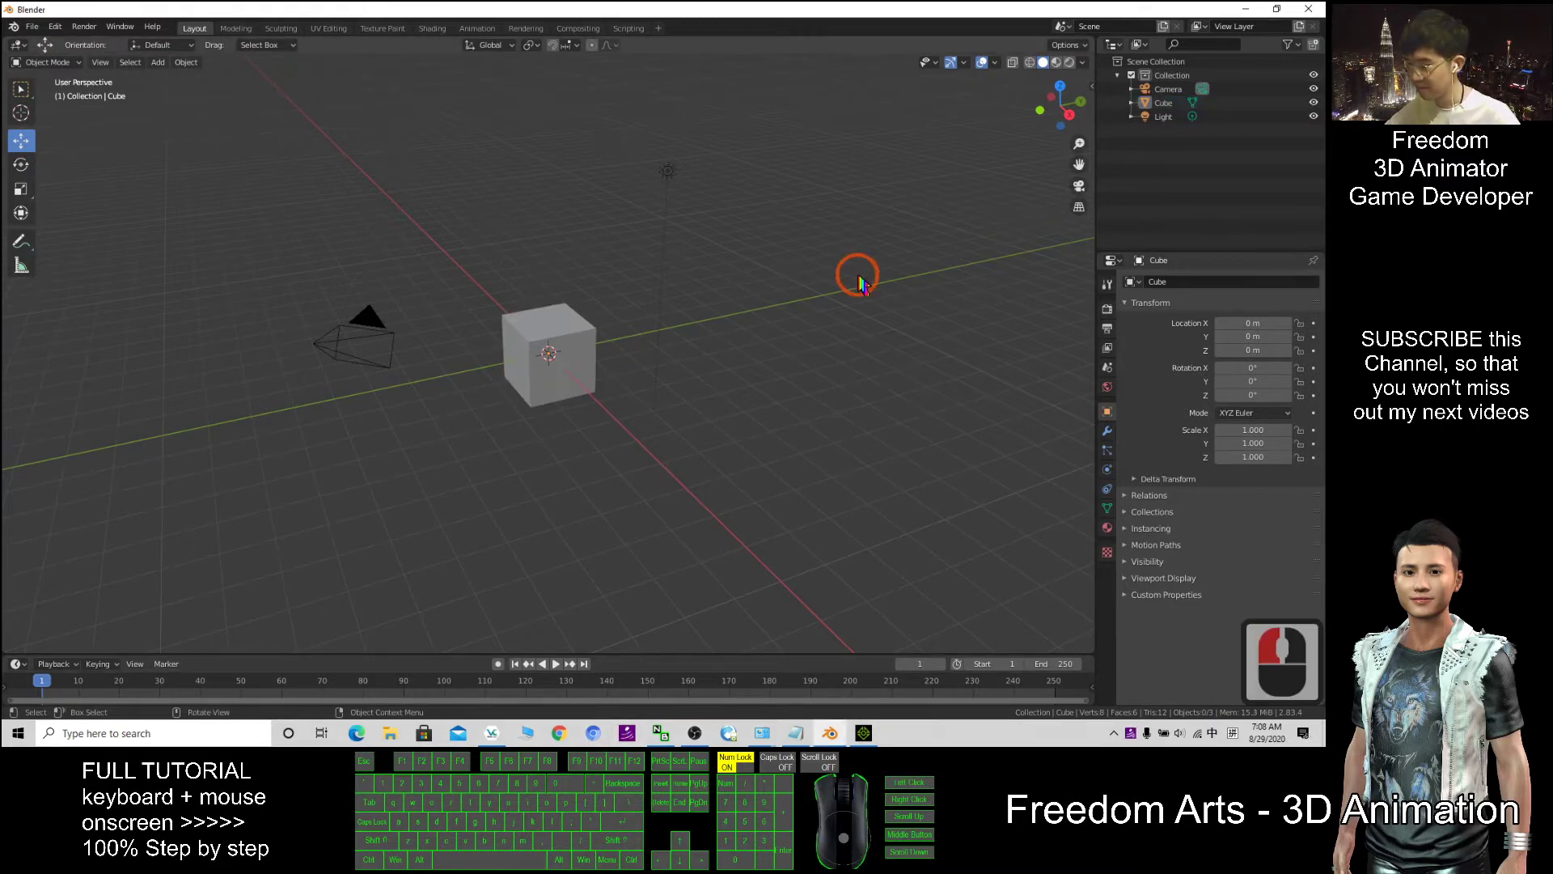
{"action": "left_click", "coordinate": [549, 333]}
{"action": "left_click_drag", "start_coordinate": [582, 368], "coordinate": [443, 297]}
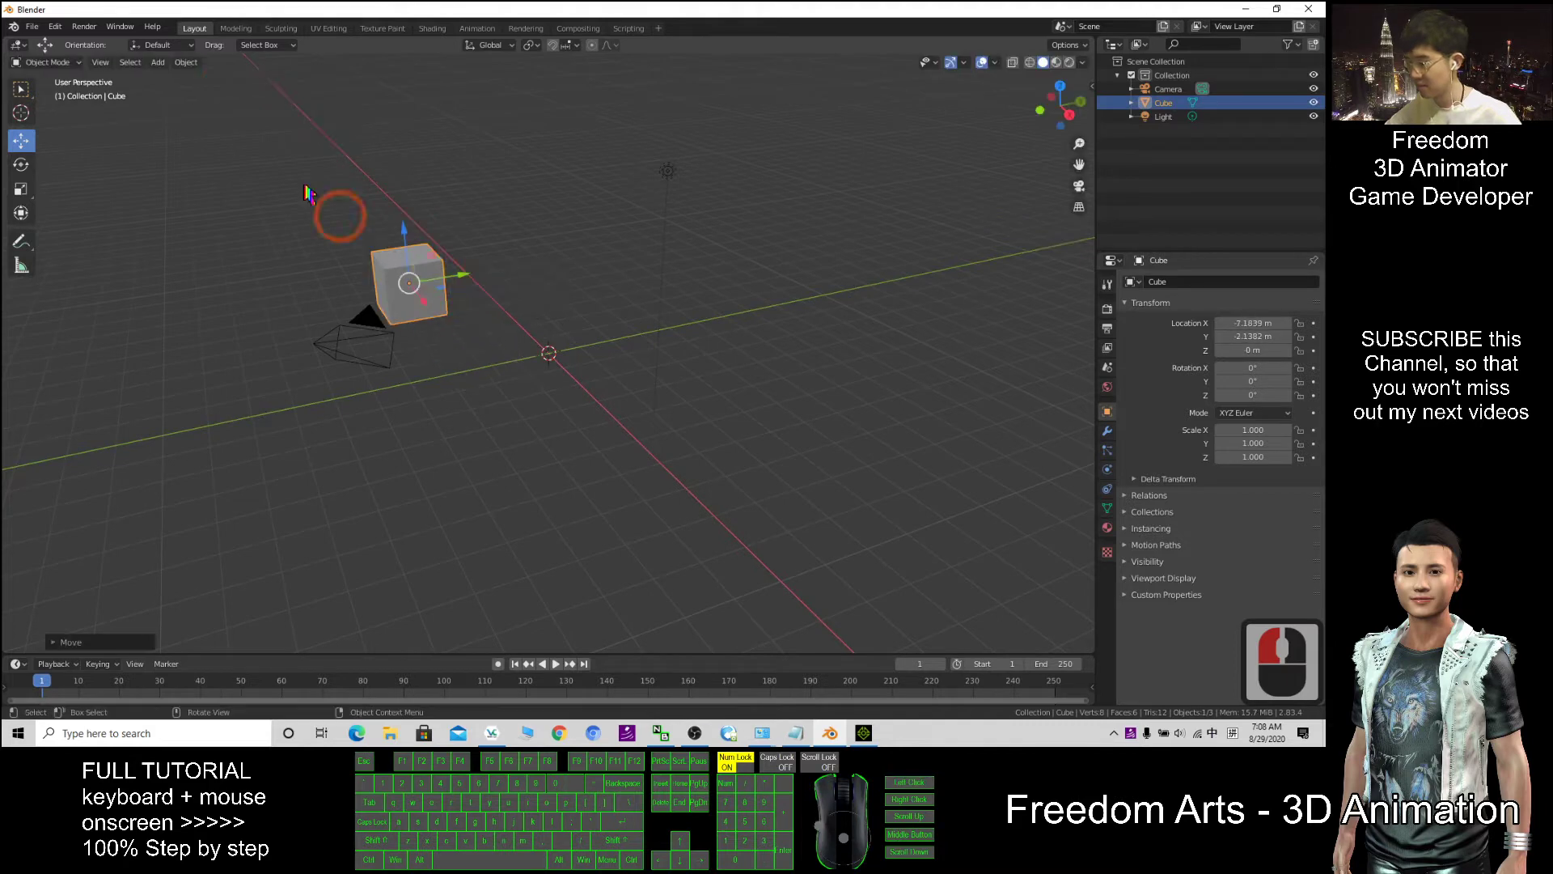
Step: Add a UV sphere and move it to about X -3.18 m, Y 2.73 m, apart from the cube
{"action": "left_click", "coordinate": [158, 62]}
{"action": "left_click", "coordinate": [182, 78]}
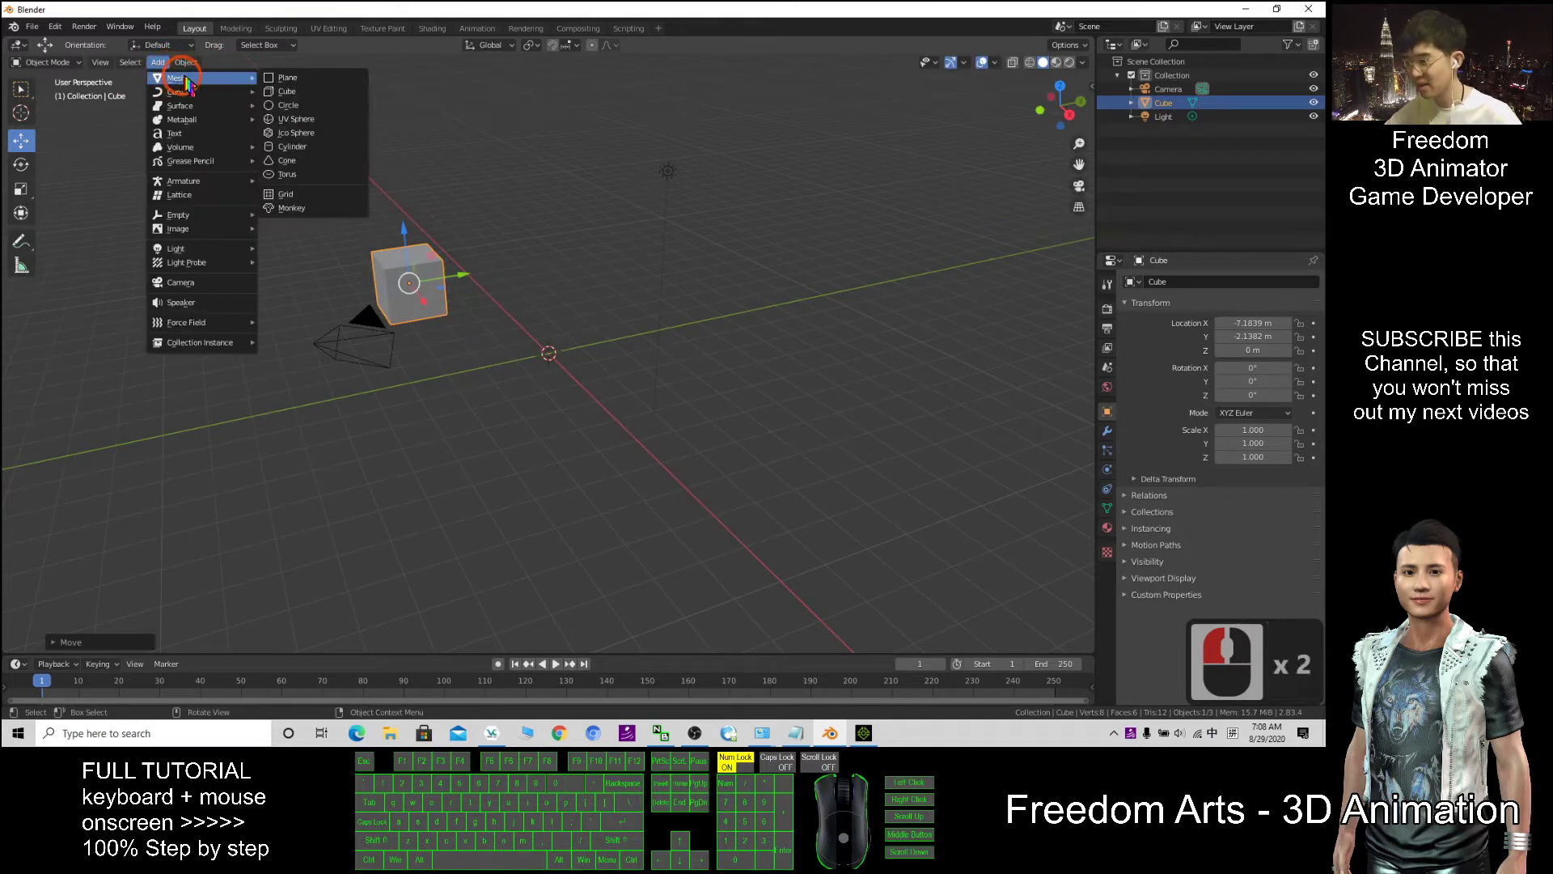
{"action": "left_click", "coordinate": [296, 119]}
{"action": "left_click_drag", "start_coordinate": [587, 370], "coordinate": [596, 329]}
{"action": "scroll", "coordinate": [496, 338], "scroll_direction": "up", "scroll_amount": 4}
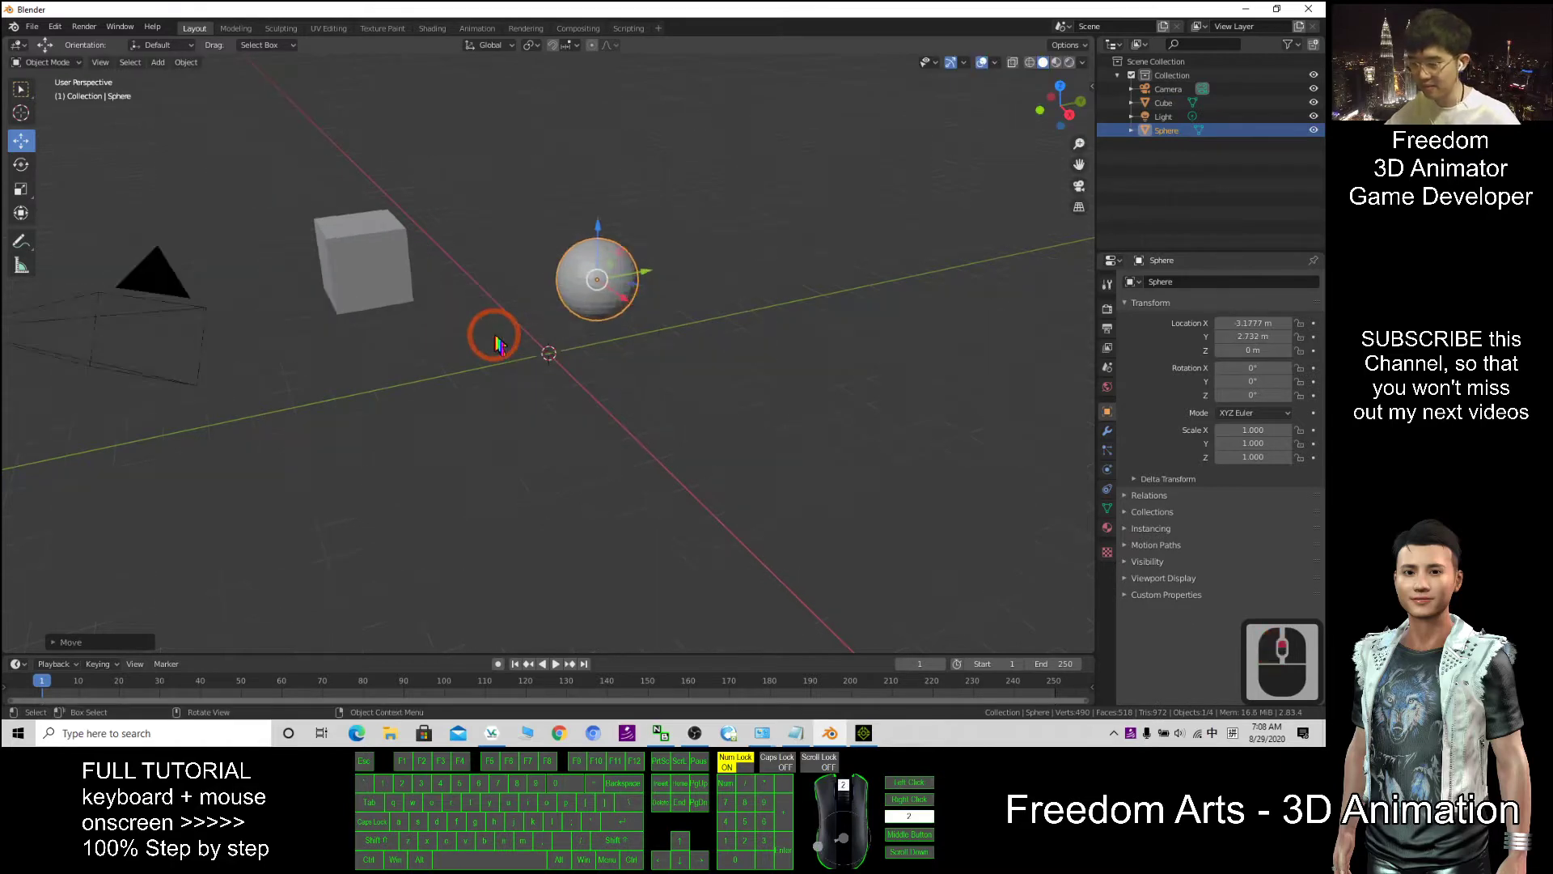
{"action": "middle_click_drag", "start_coordinate": [476, 370], "coordinate": [313, 221], "text": "shift"}
{"action": "scroll", "coordinate": [477, 510], "scroll_direction": "down", "scroll_amount": 4}
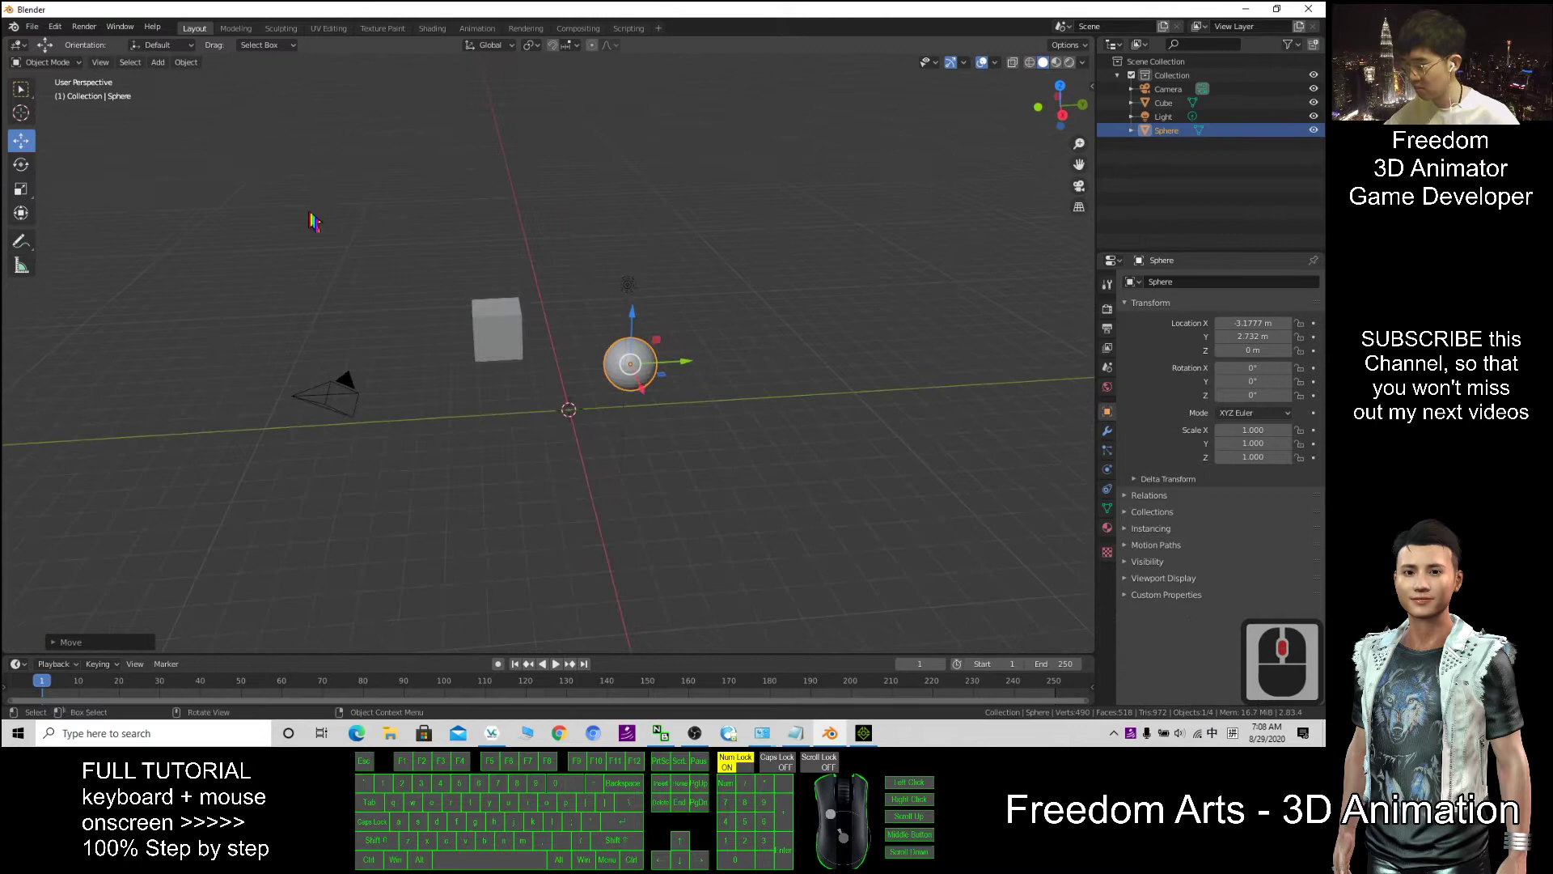
Step: Add a cylinder and move it to about X 0.78 m, Y -1.82 m, in front of the other shapes
{"action": "left_click", "coordinate": [546, 357]}
{"action": "left_click", "coordinate": [160, 62]}
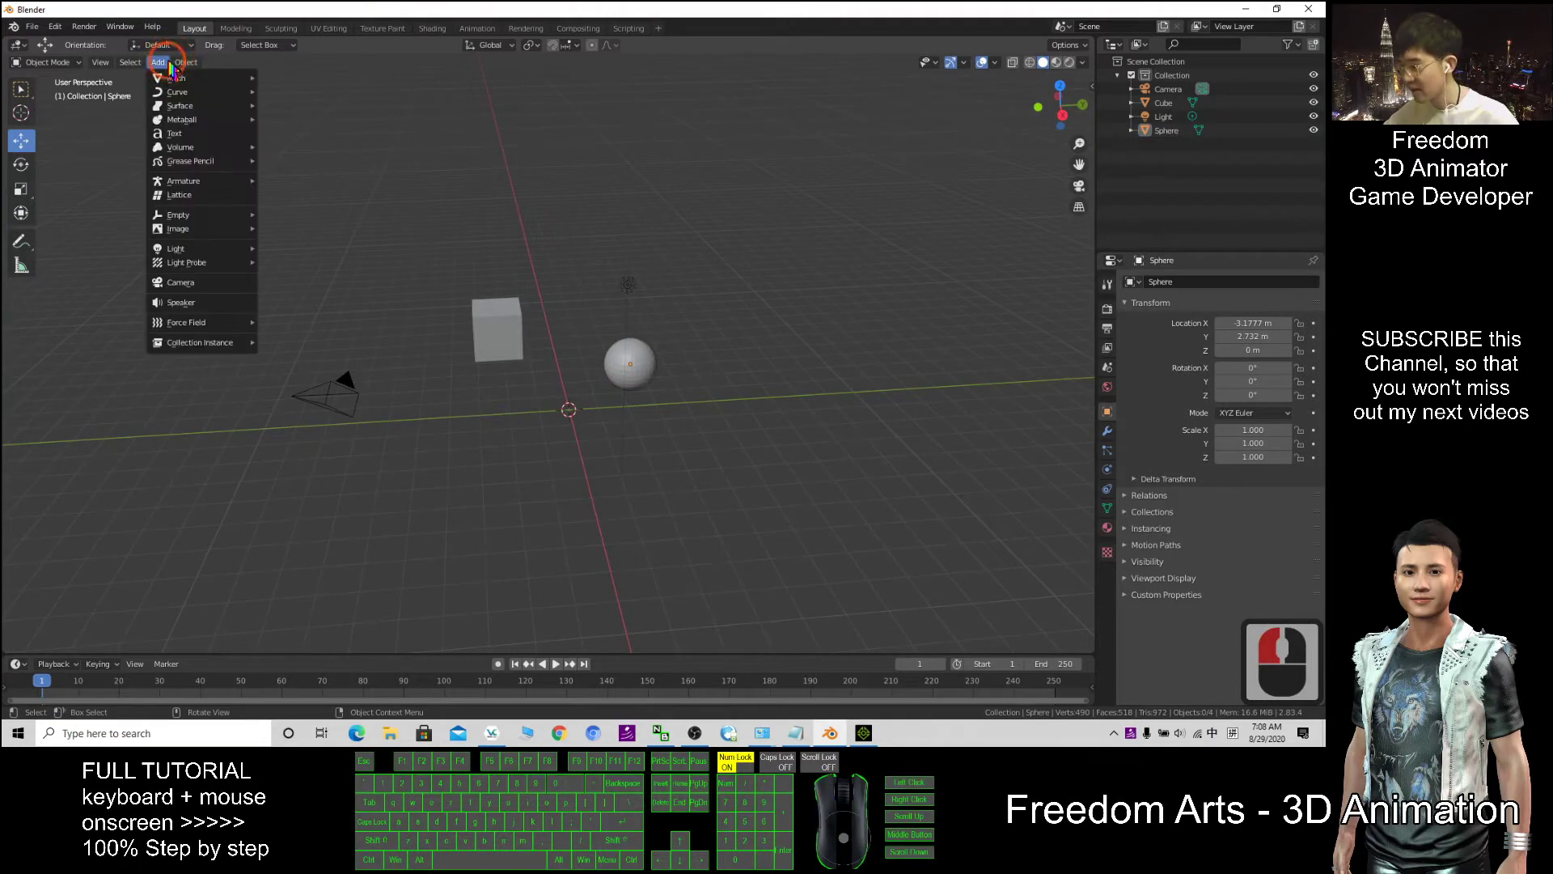
{"action": "left_click", "coordinate": [185, 63]}
{"action": "mouse_move", "coordinate": [158, 62]}
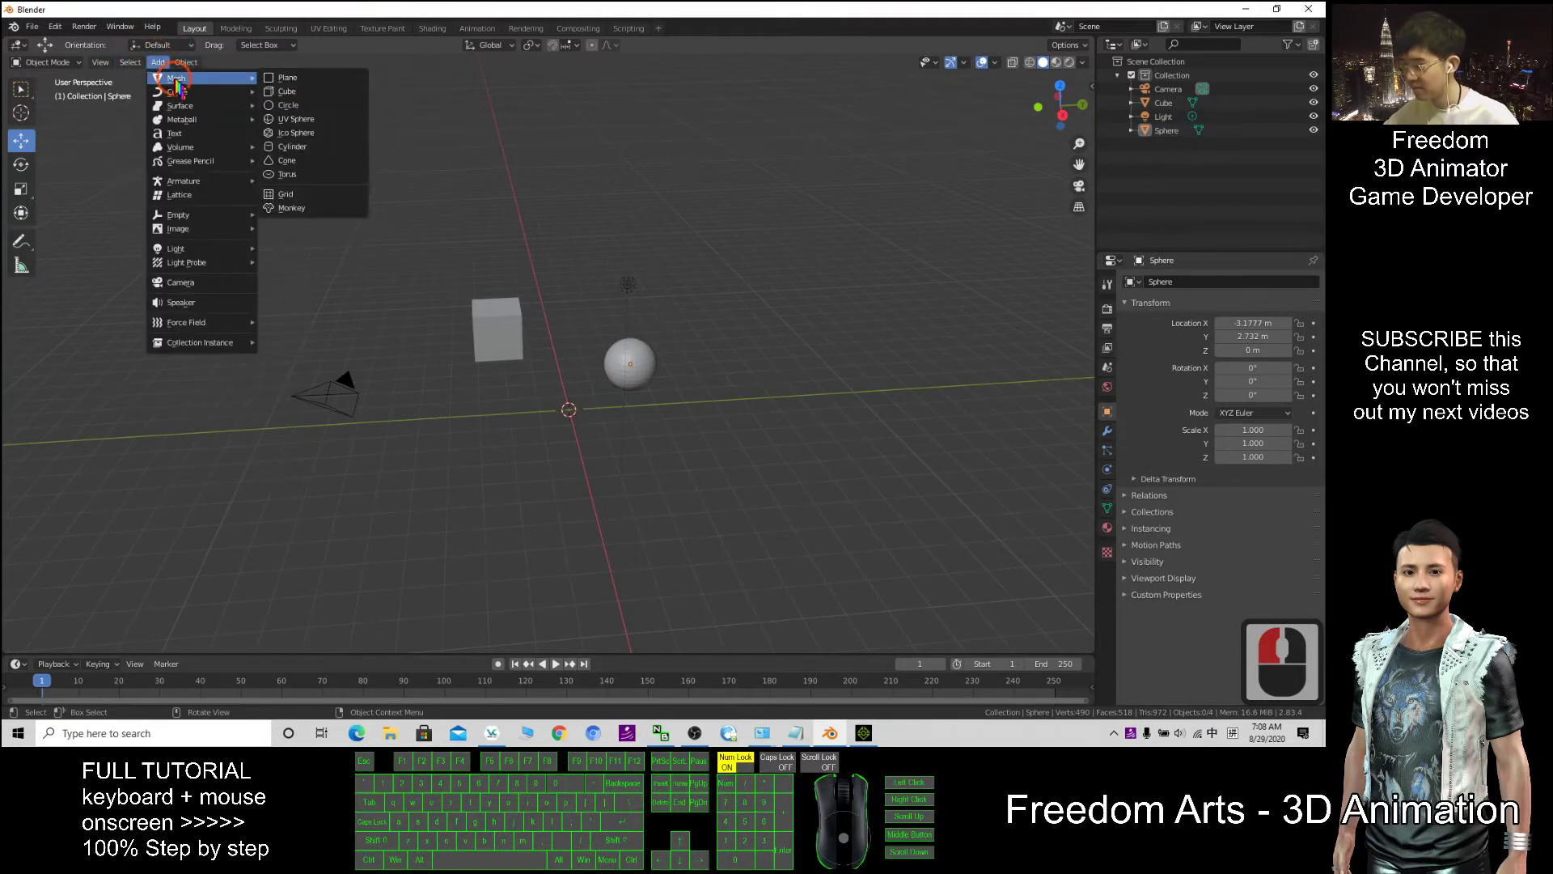
{"action": "left_click", "coordinate": [291, 148]}
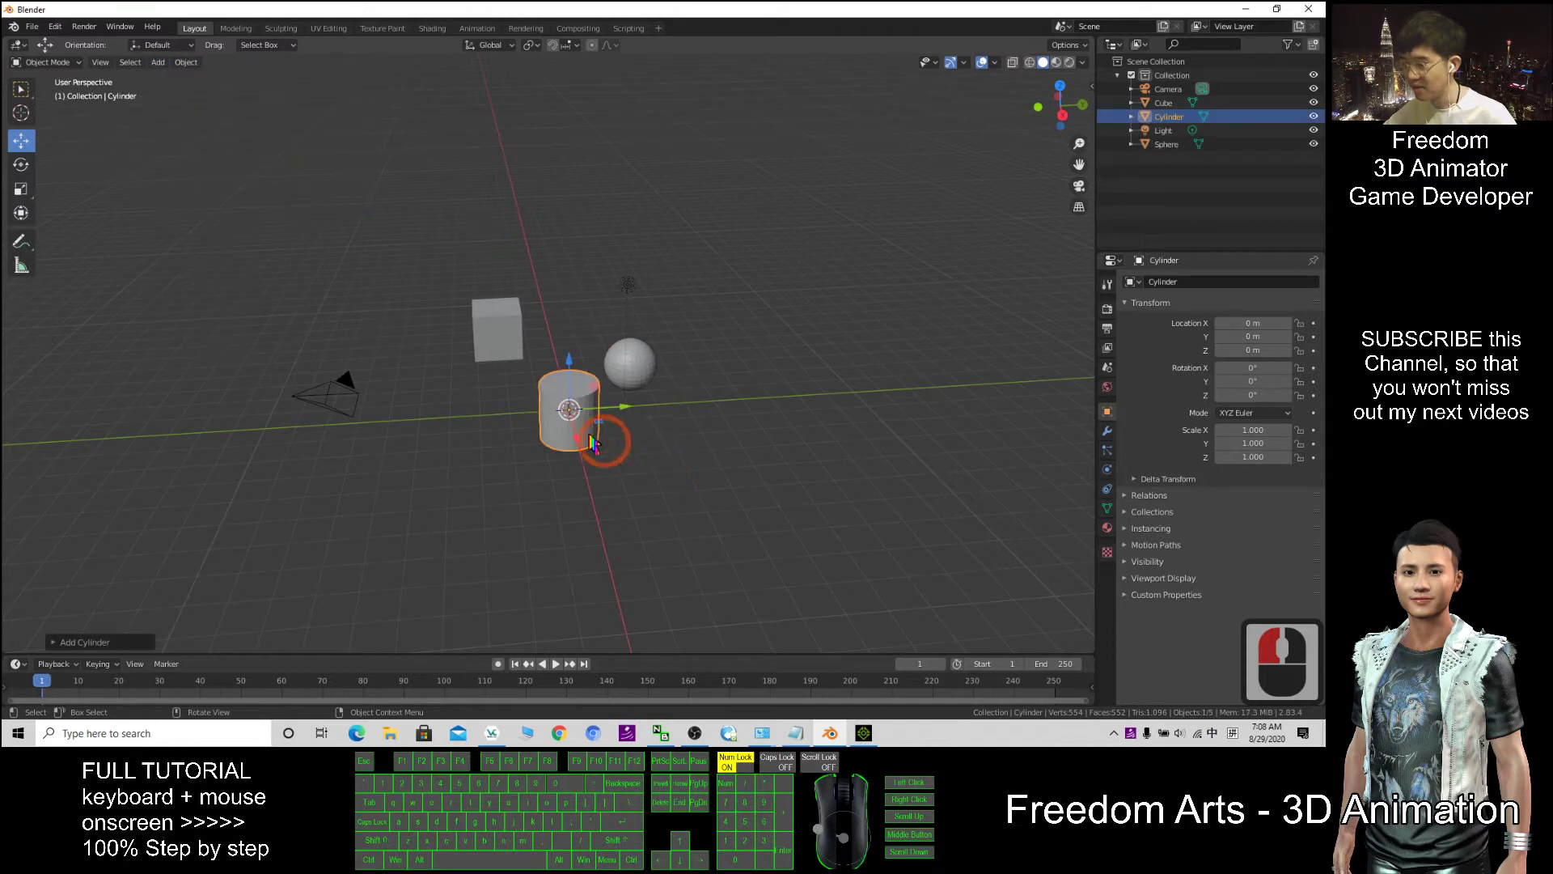
{"action": "left_click_drag", "start_coordinate": [596, 421], "coordinate": [544, 438]}
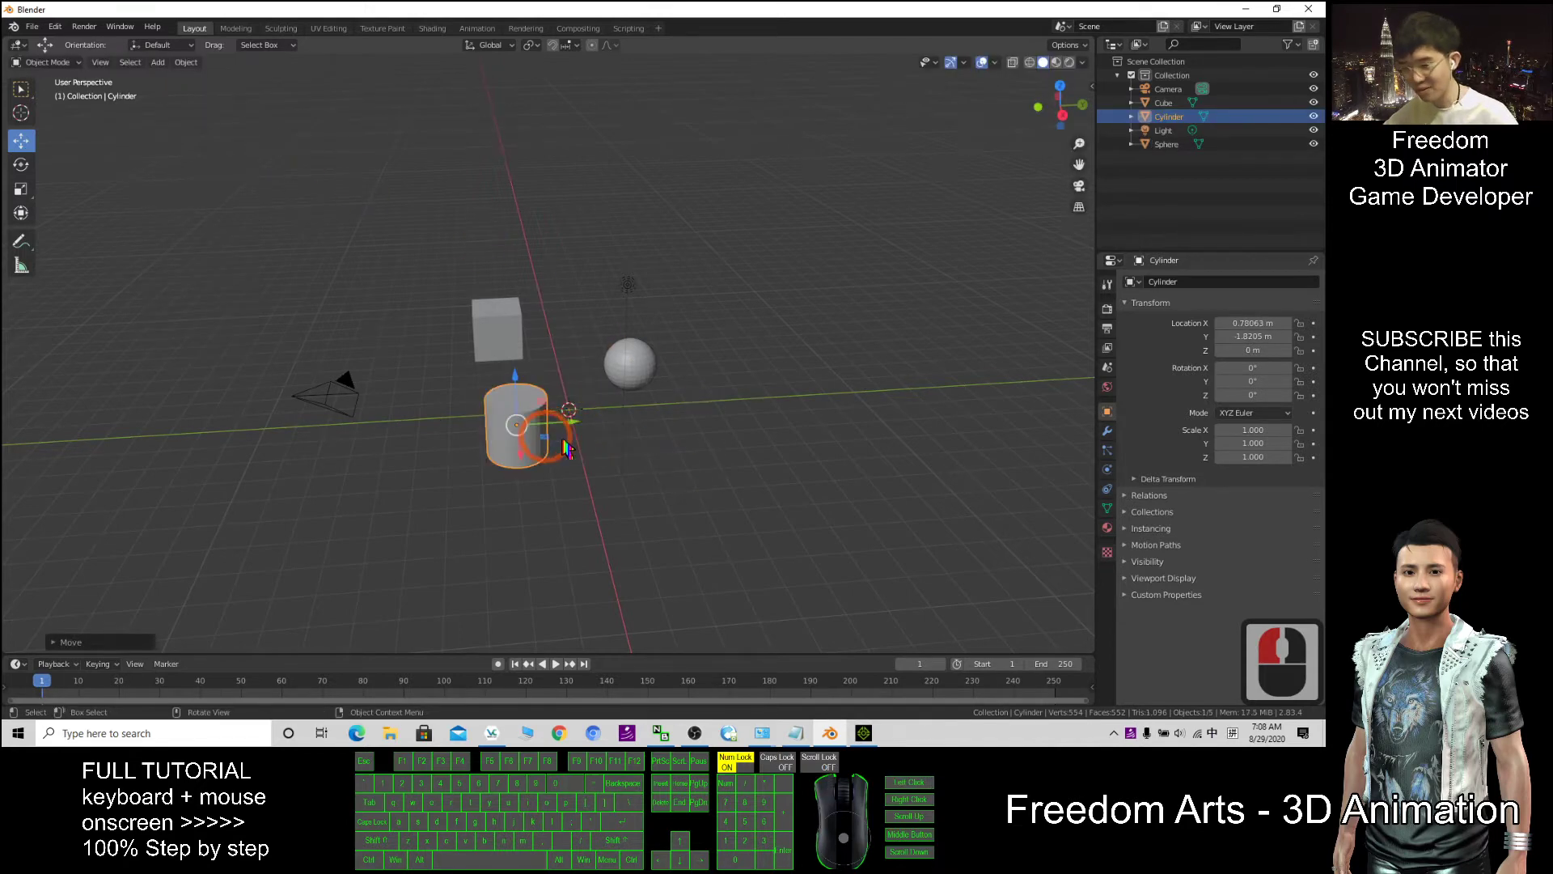
{"action": "scroll", "coordinate": [583, 439], "scroll_direction": "down", "scroll_amount": 2}
{"action": "middle_click_drag", "start_coordinate": [773, 488], "coordinate": [763, 502]}
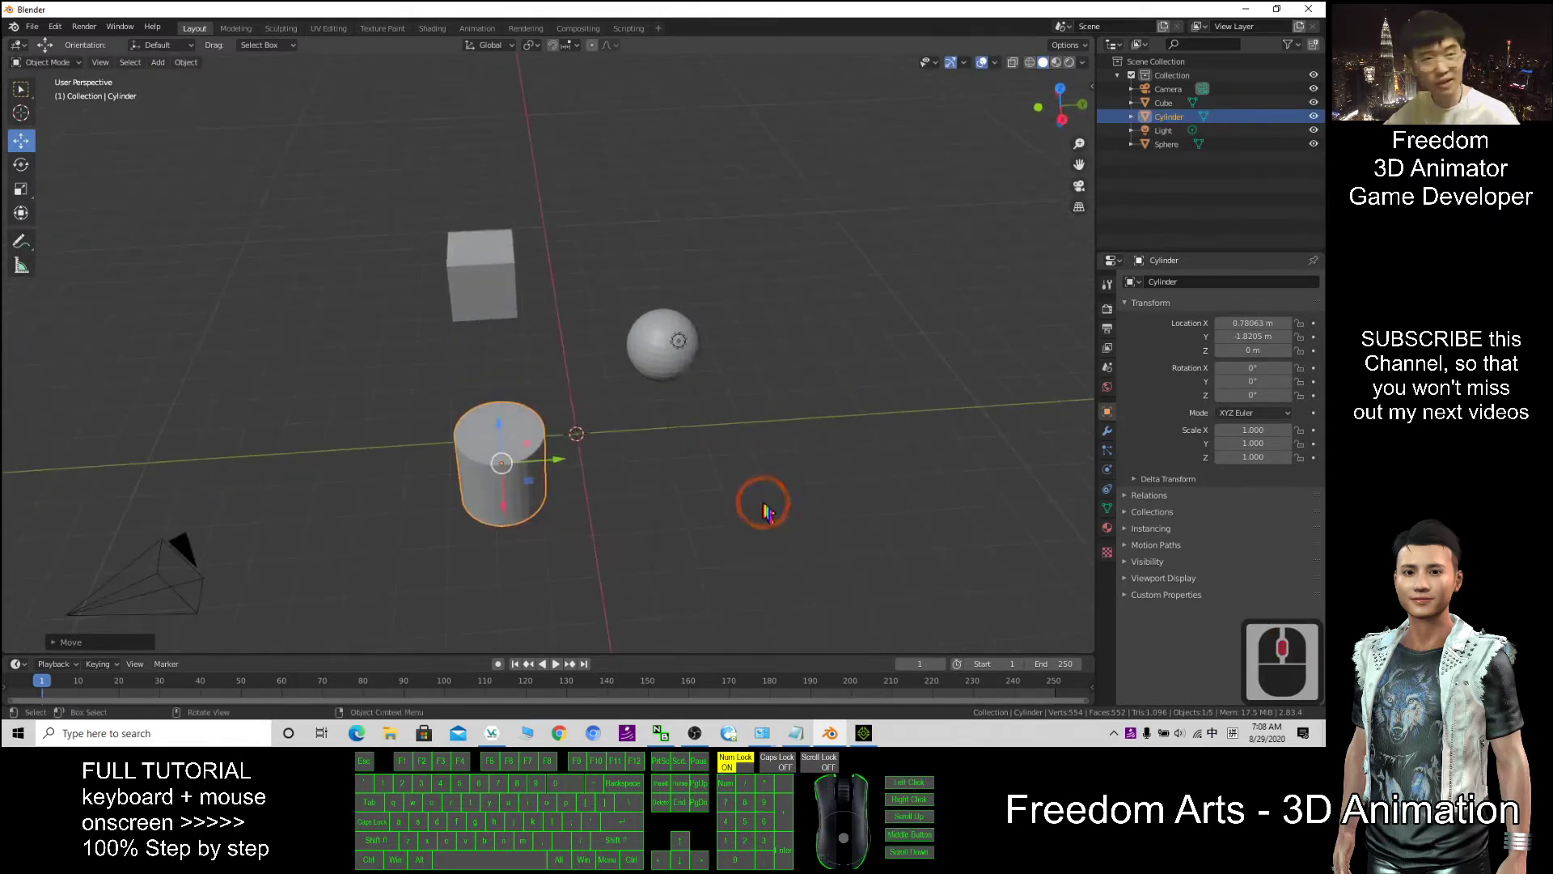
{"action": "left_click", "coordinate": [736, 118]}
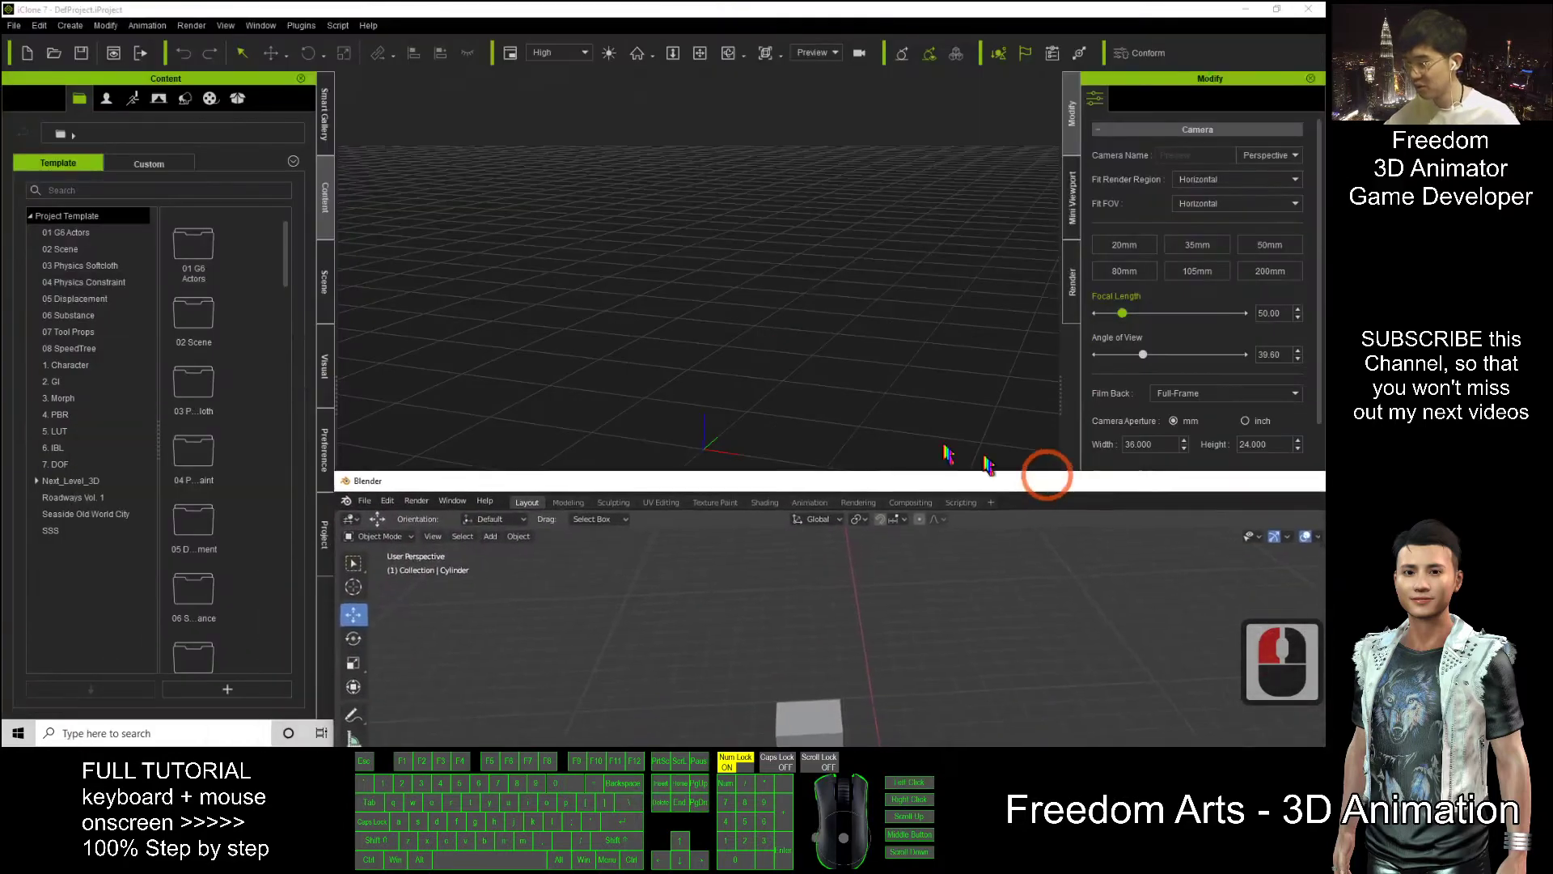
{"action": "left_click", "coordinate": [1040, 473]}
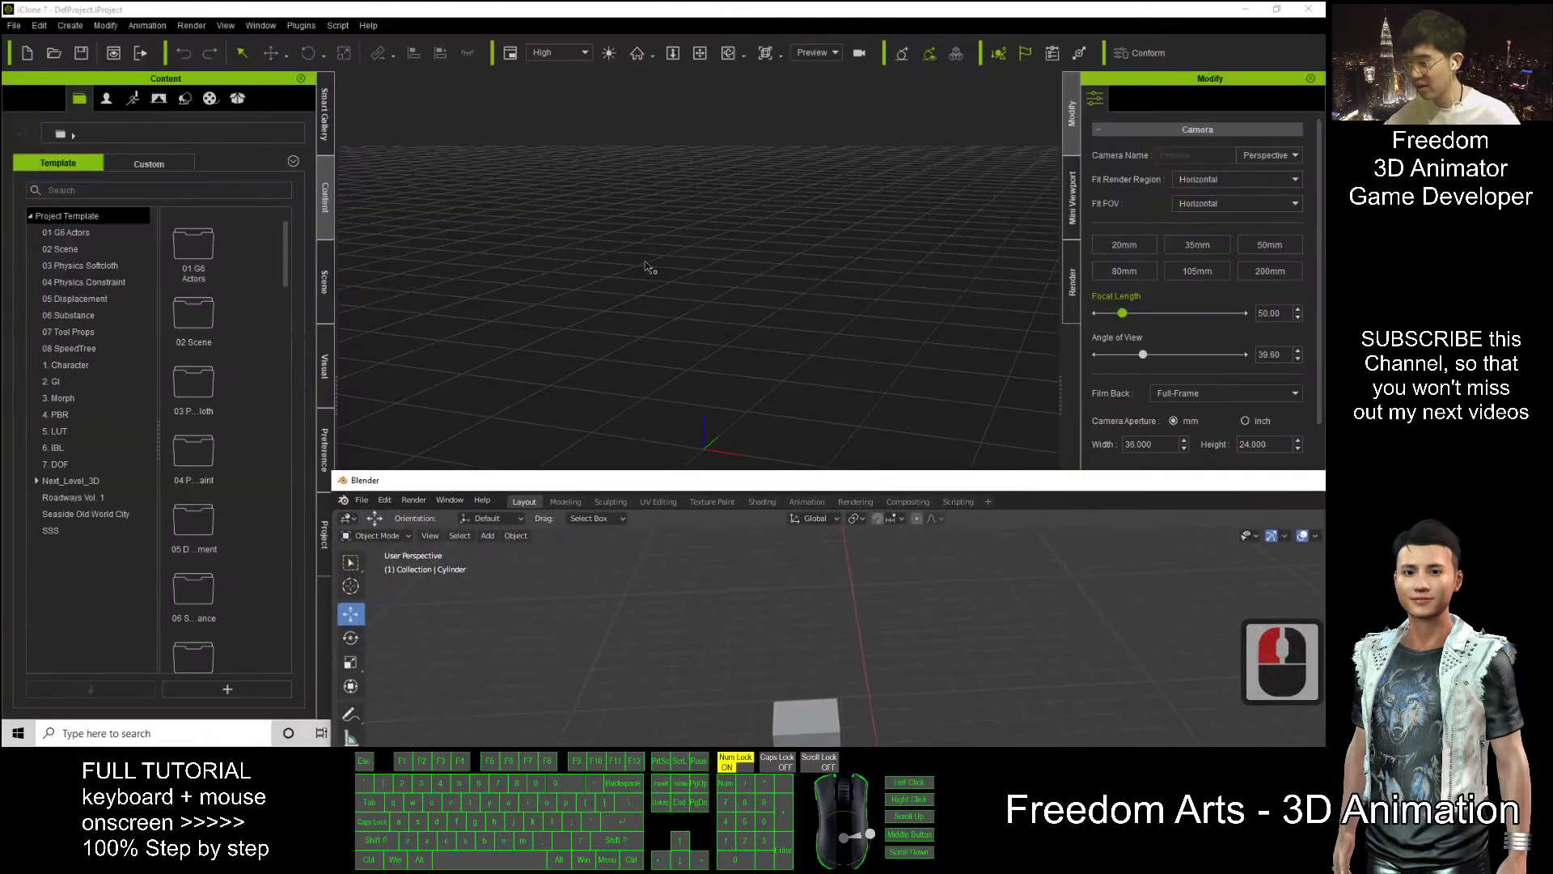
{"action": "left_click_drag", "start_coordinate": [856, 489], "coordinate": [687, 4]}
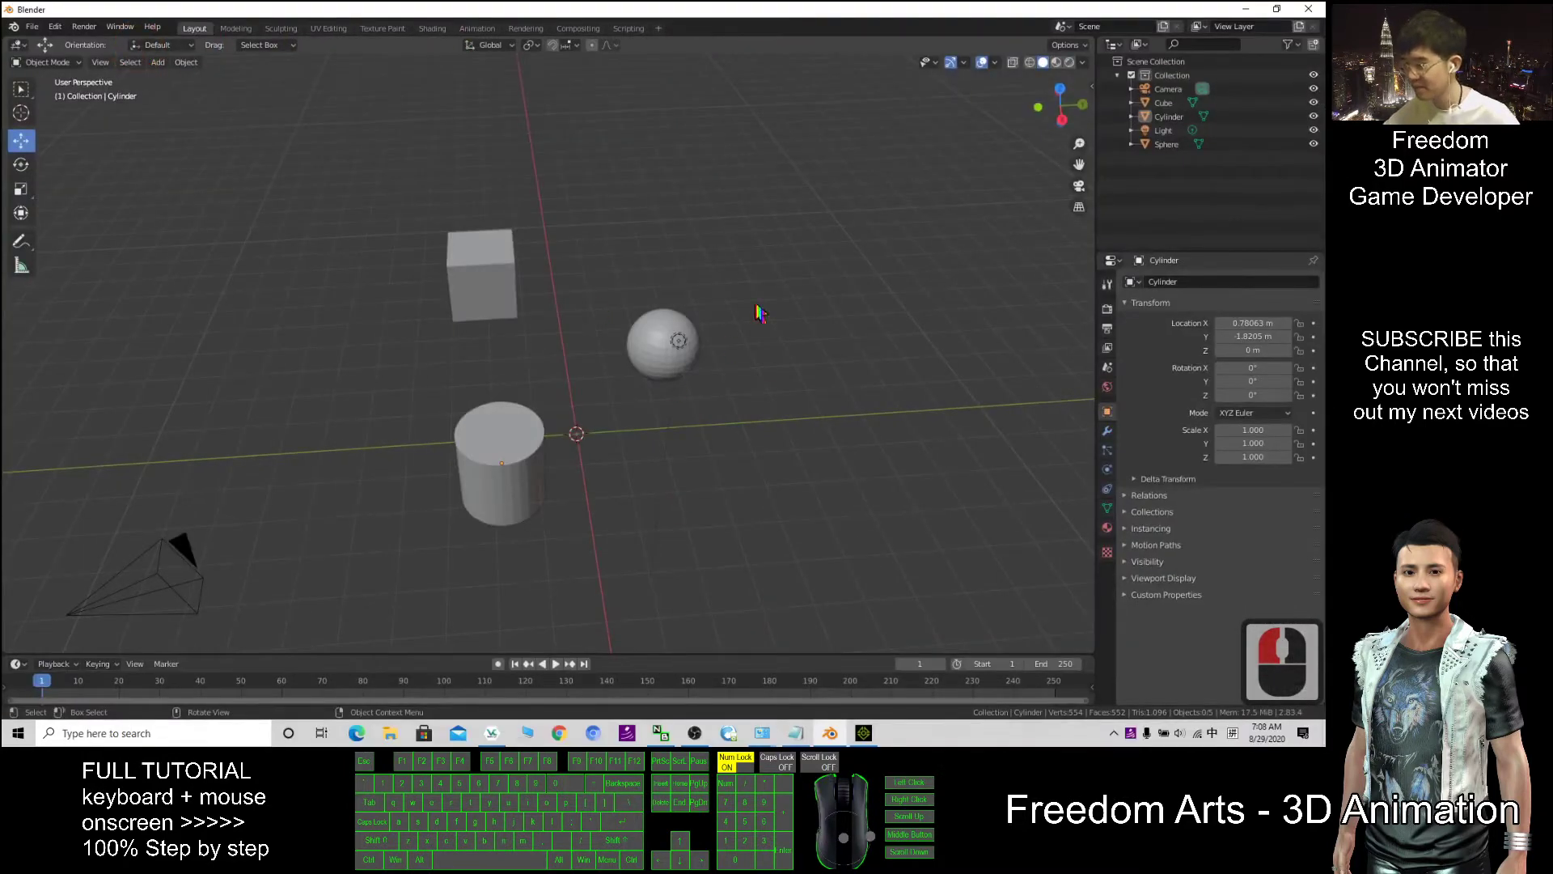
Step: Select only the cylinder and open the FBX export dialog
{"action": "left_click", "coordinate": [603, 350]}
{"action": "left_click", "coordinate": [511, 446]}
{"action": "middle_click_drag", "start_coordinate": [649, 538], "coordinate": [686, 526]}
{"action": "left_click", "coordinate": [32, 26]}
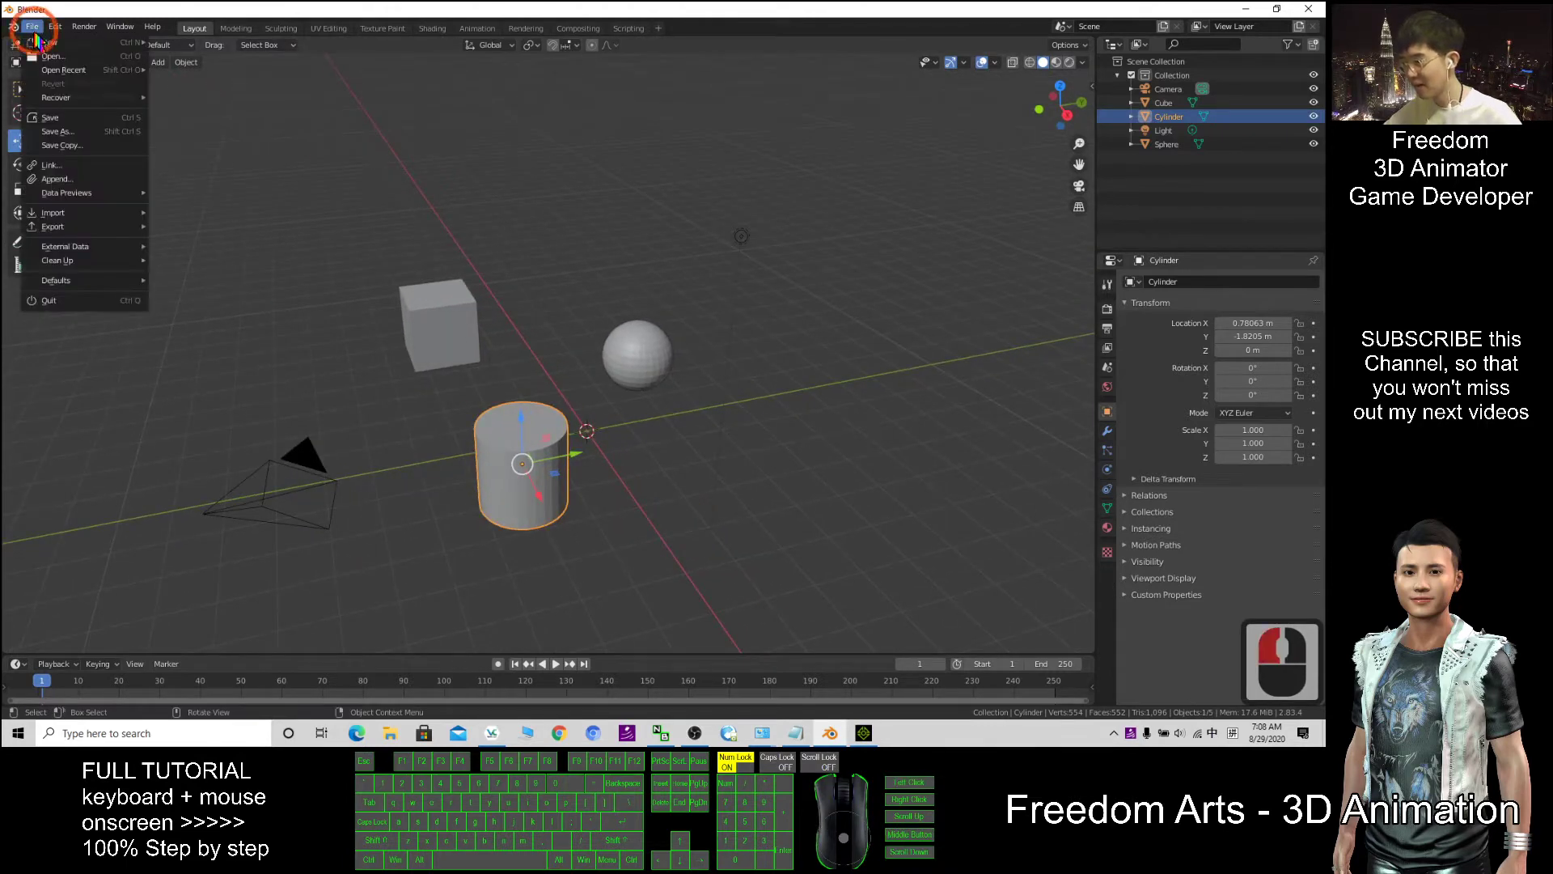
{"action": "left_click", "coordinate": [65, 213]}
{"action": "left_click", "coordinate": [56, 226]}
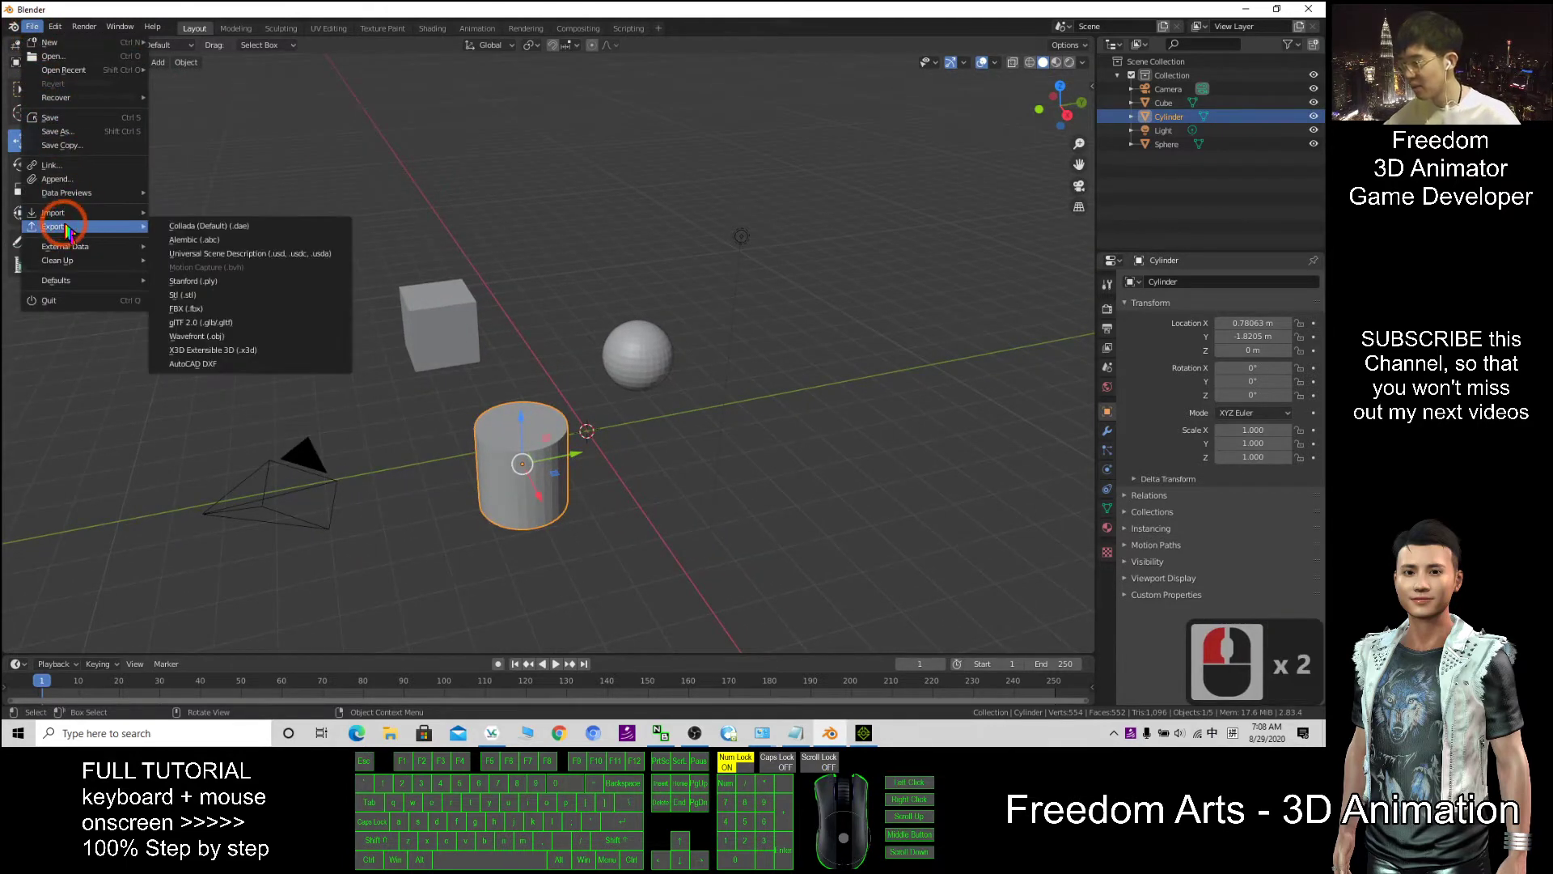
{"action": "left_click", "coordinate": [196, 310]}
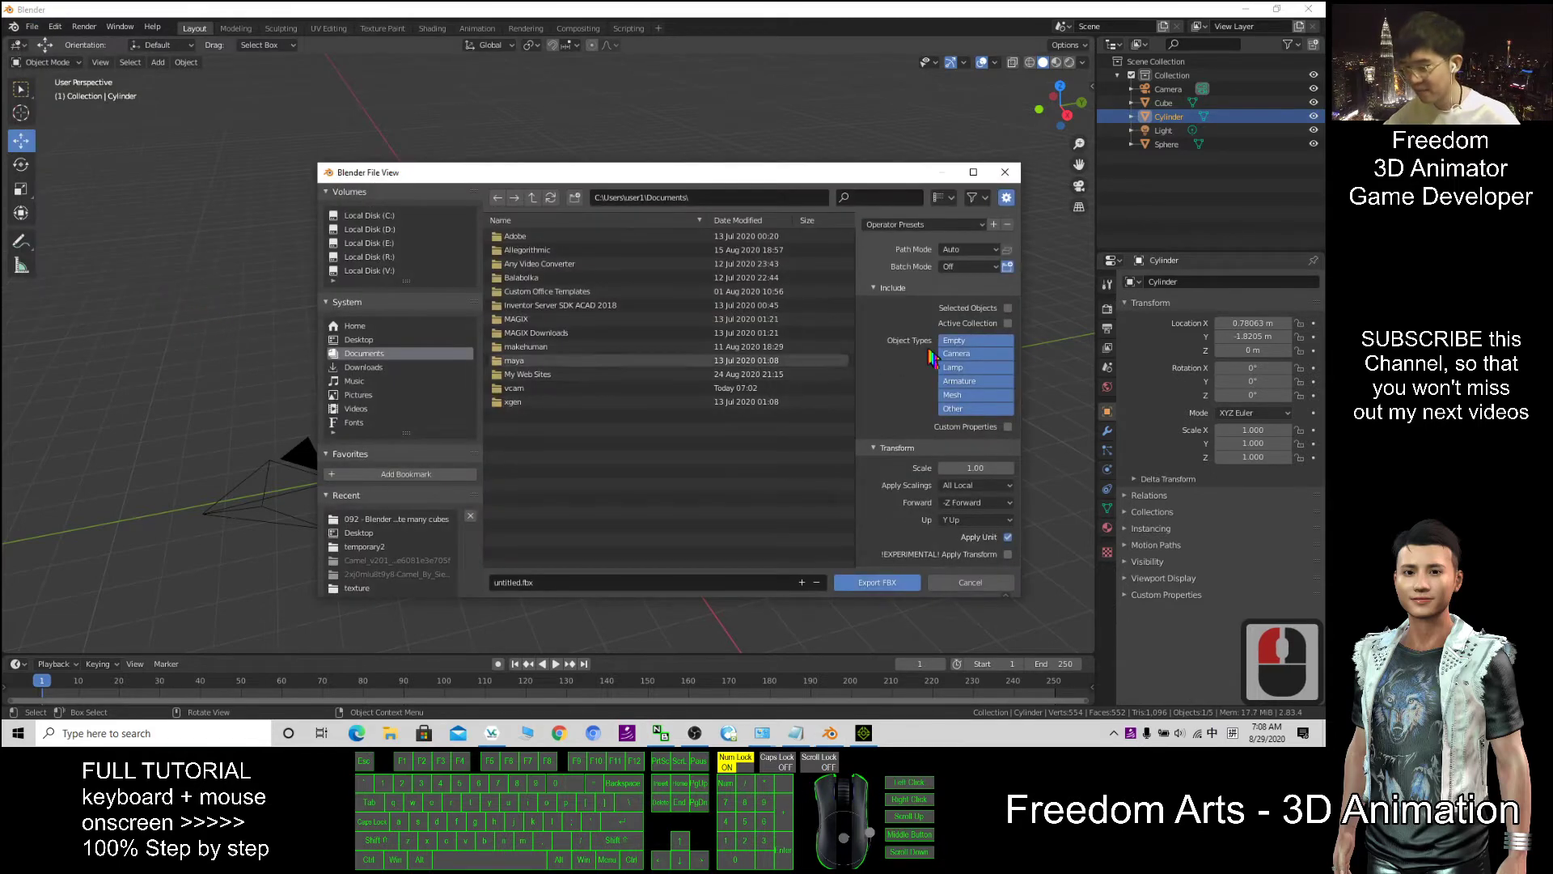
Step: Limit the FBX export to selected objects and export to the Desktop under the name cylinder
{"action": "left_click", "coordinate": [1007, 308]}
{"action": "left_click_drag", "start_coordinate": [897, 177], "coordinate": [981, 139]}
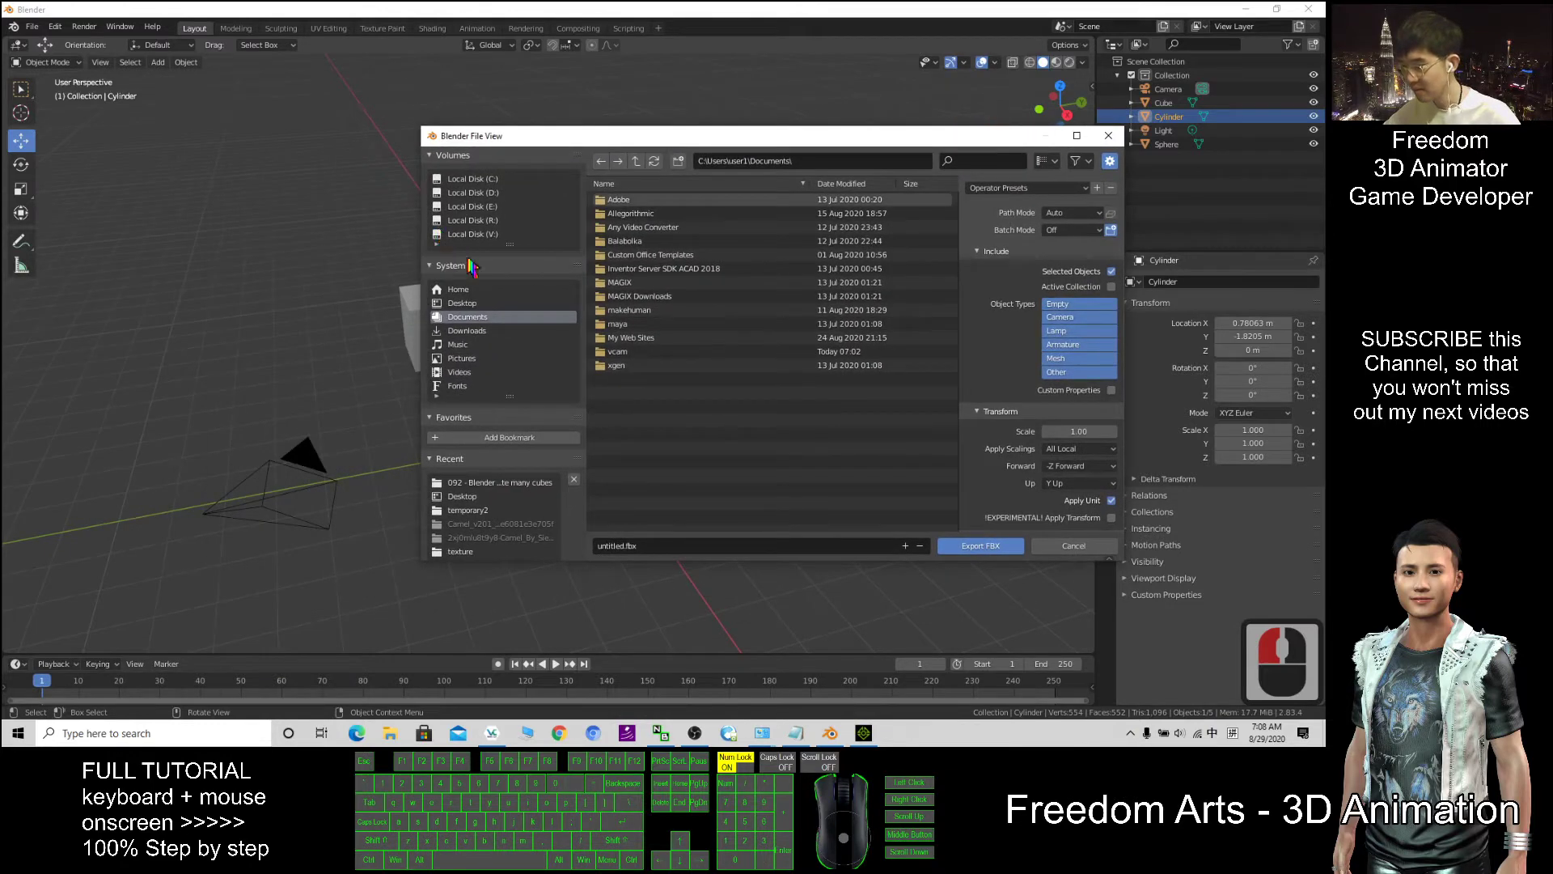
{"action": "left_click", "coordinate": [463, 303]}
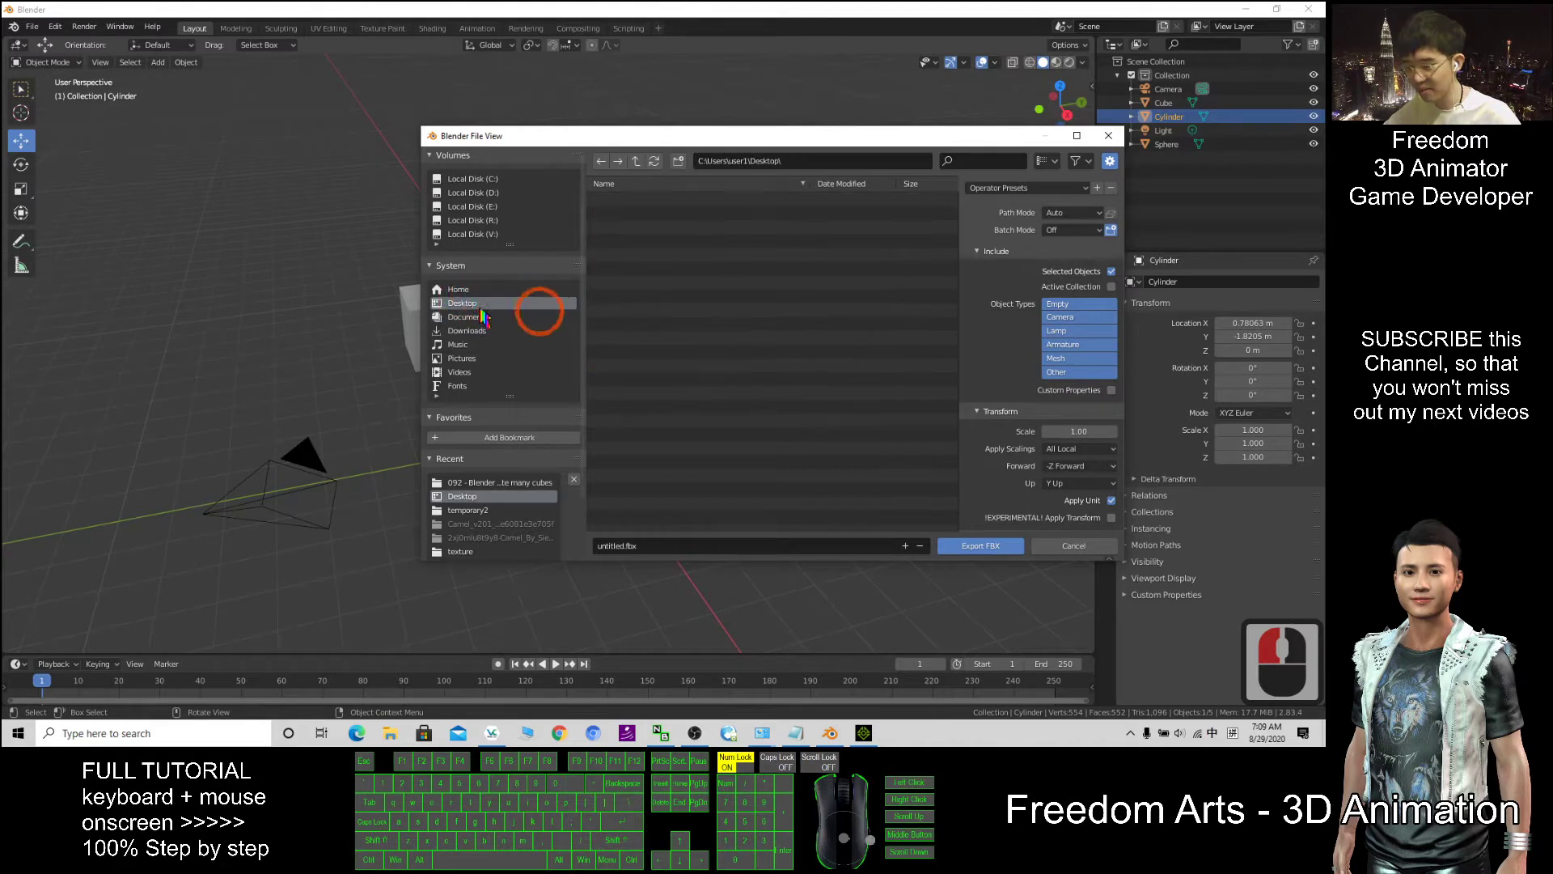
{"action": "left_click", "coordinate": [652, 549]}
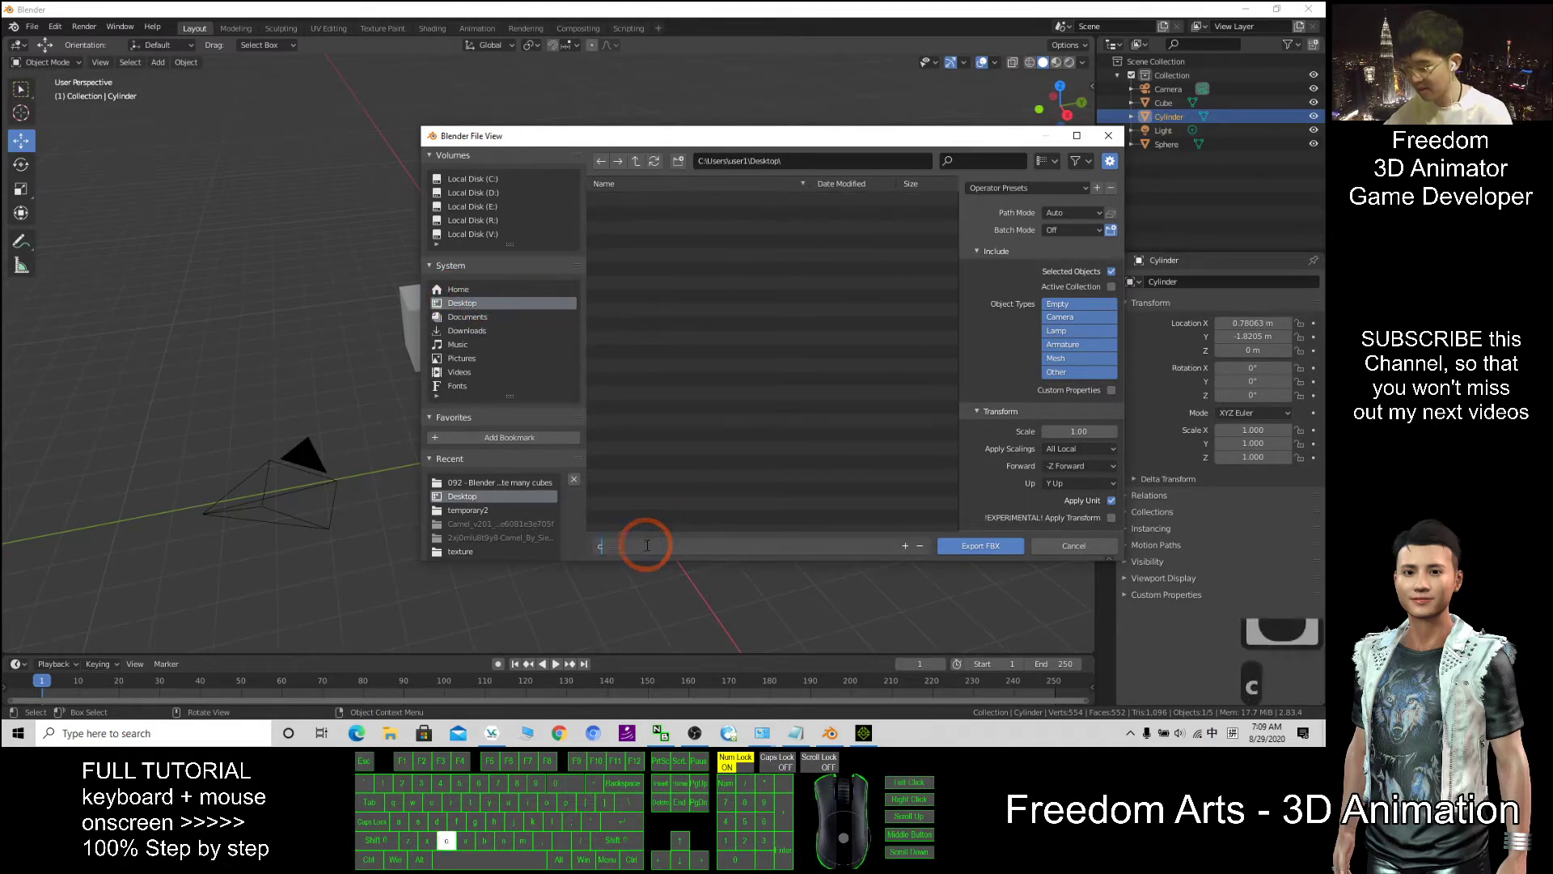
{"action": "type", "text": "cylinder"}
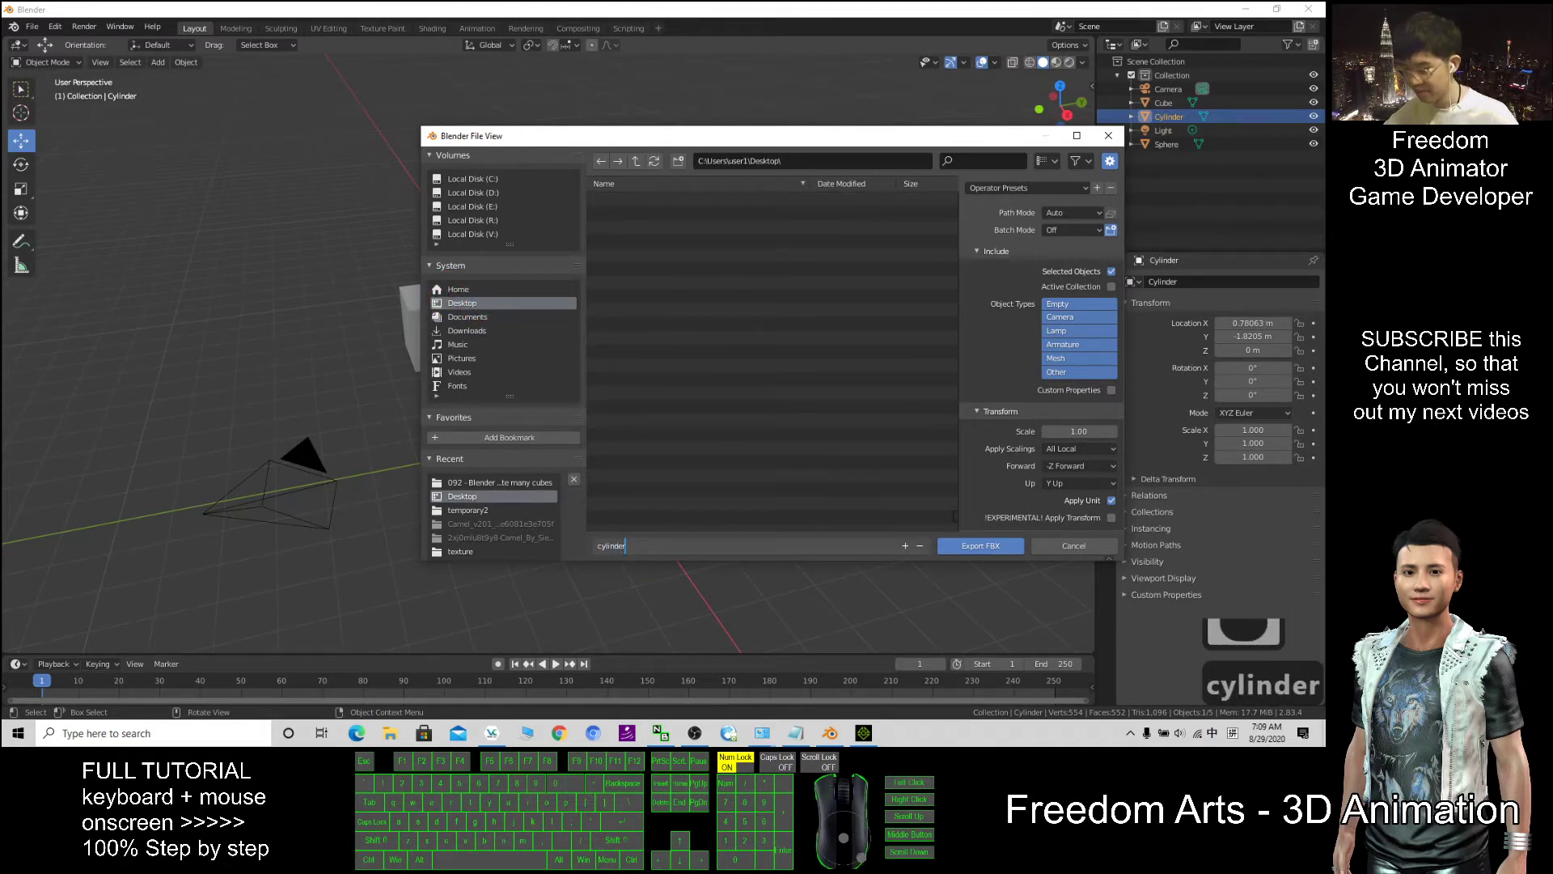
{"action": "double_click", "coordinate": [972, 547]}
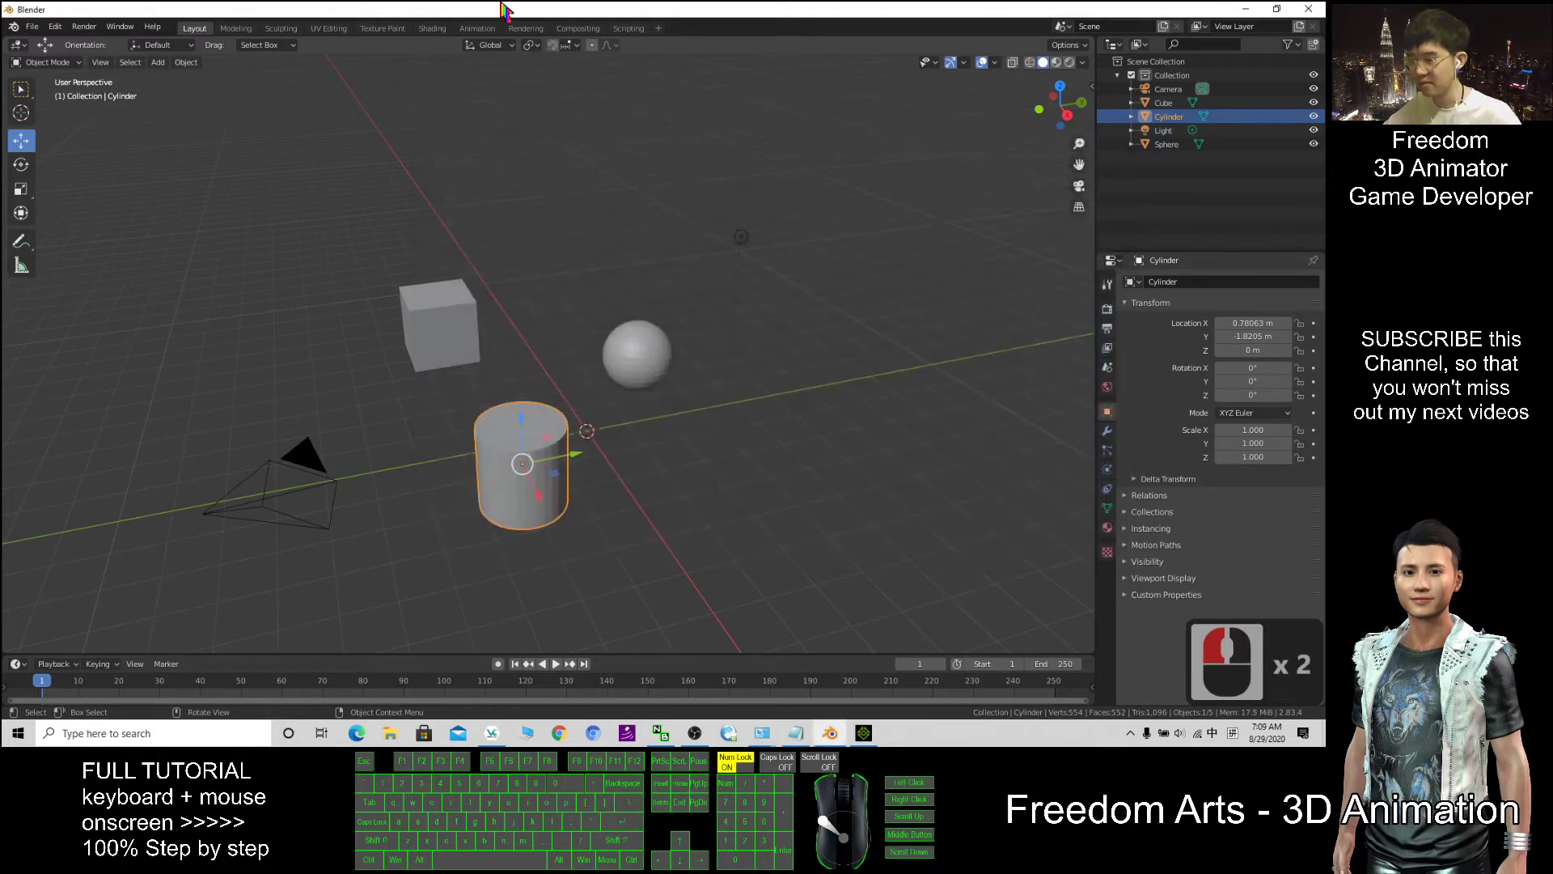
Step: Minimise the open windows to reveal the exported cylinder.fbx on the desktop
{"action": "left_click_drag", "start_coordinate": [501, 8], "coordinate": [726, 81]}
{"action": "left_click", "coordinate": [1123, 9]}
{"action": "left_click", "coordinate": [1246, 9]}
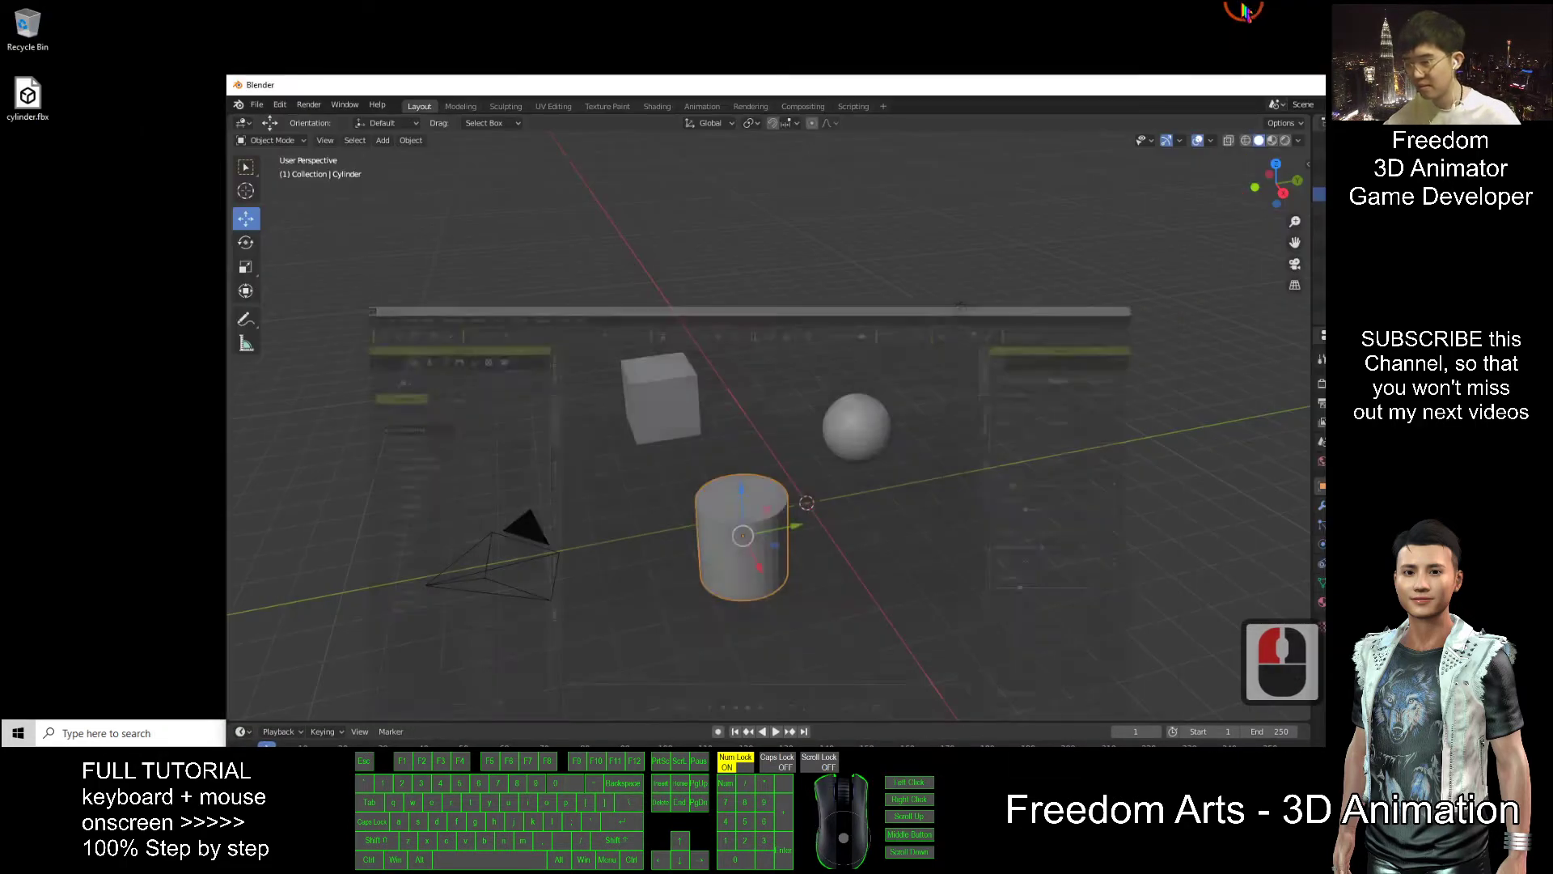
{"action": "left_click", "coordinate": [31, 99]}
{"action": "left_click", "coordinate": [374, 67]}
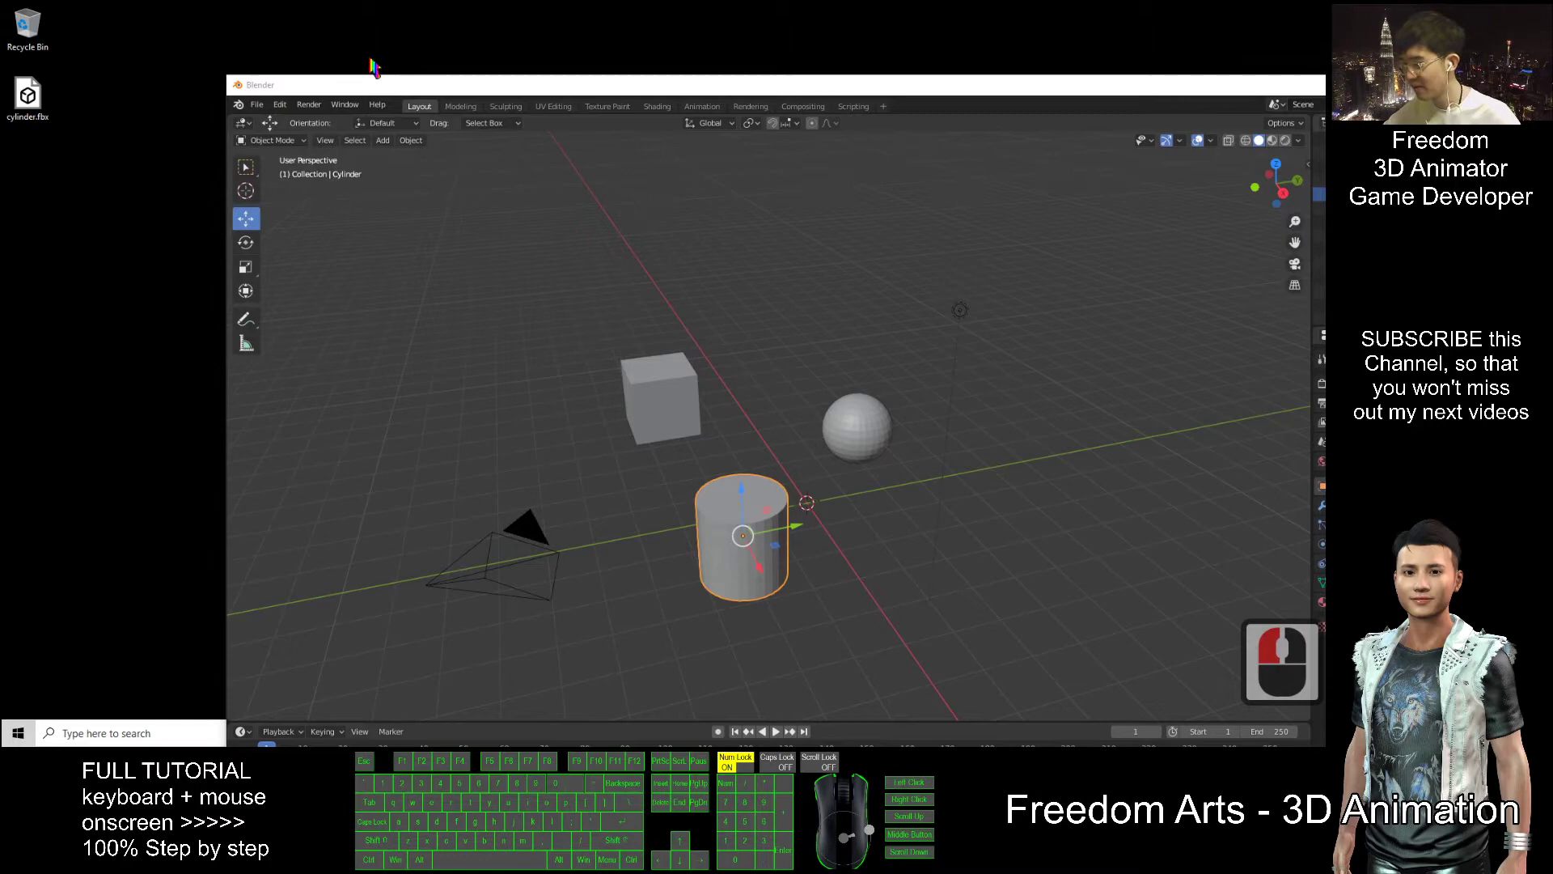
{"action": "left_click_drag", "start_coordinate": [1248, 88], "coordinate": [1009, 119]}
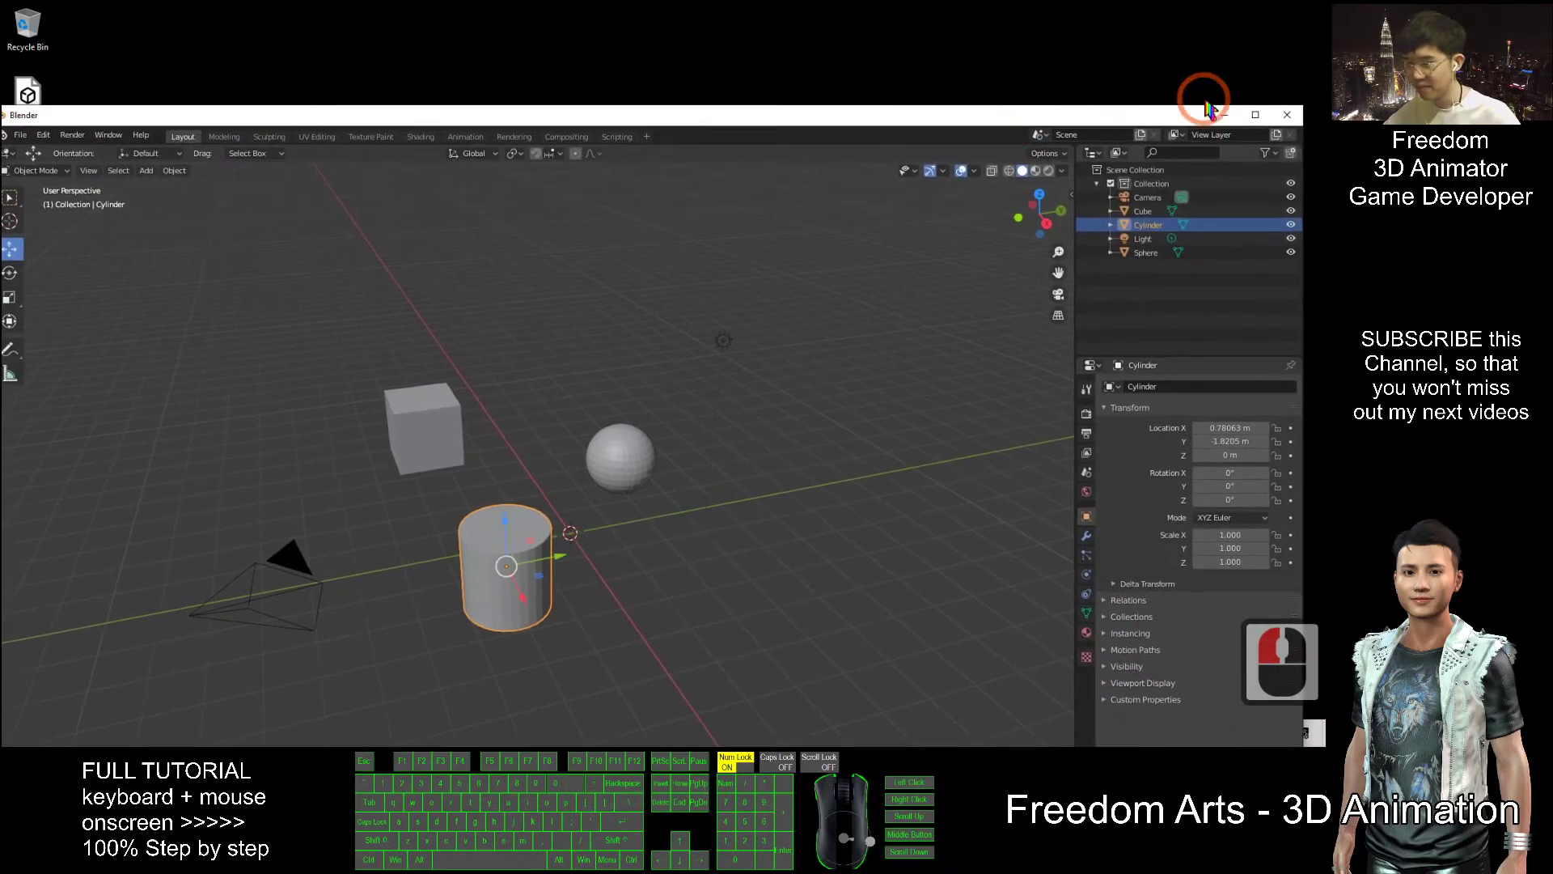
{"action": "left_click", "coordinate": [1221, 110]}
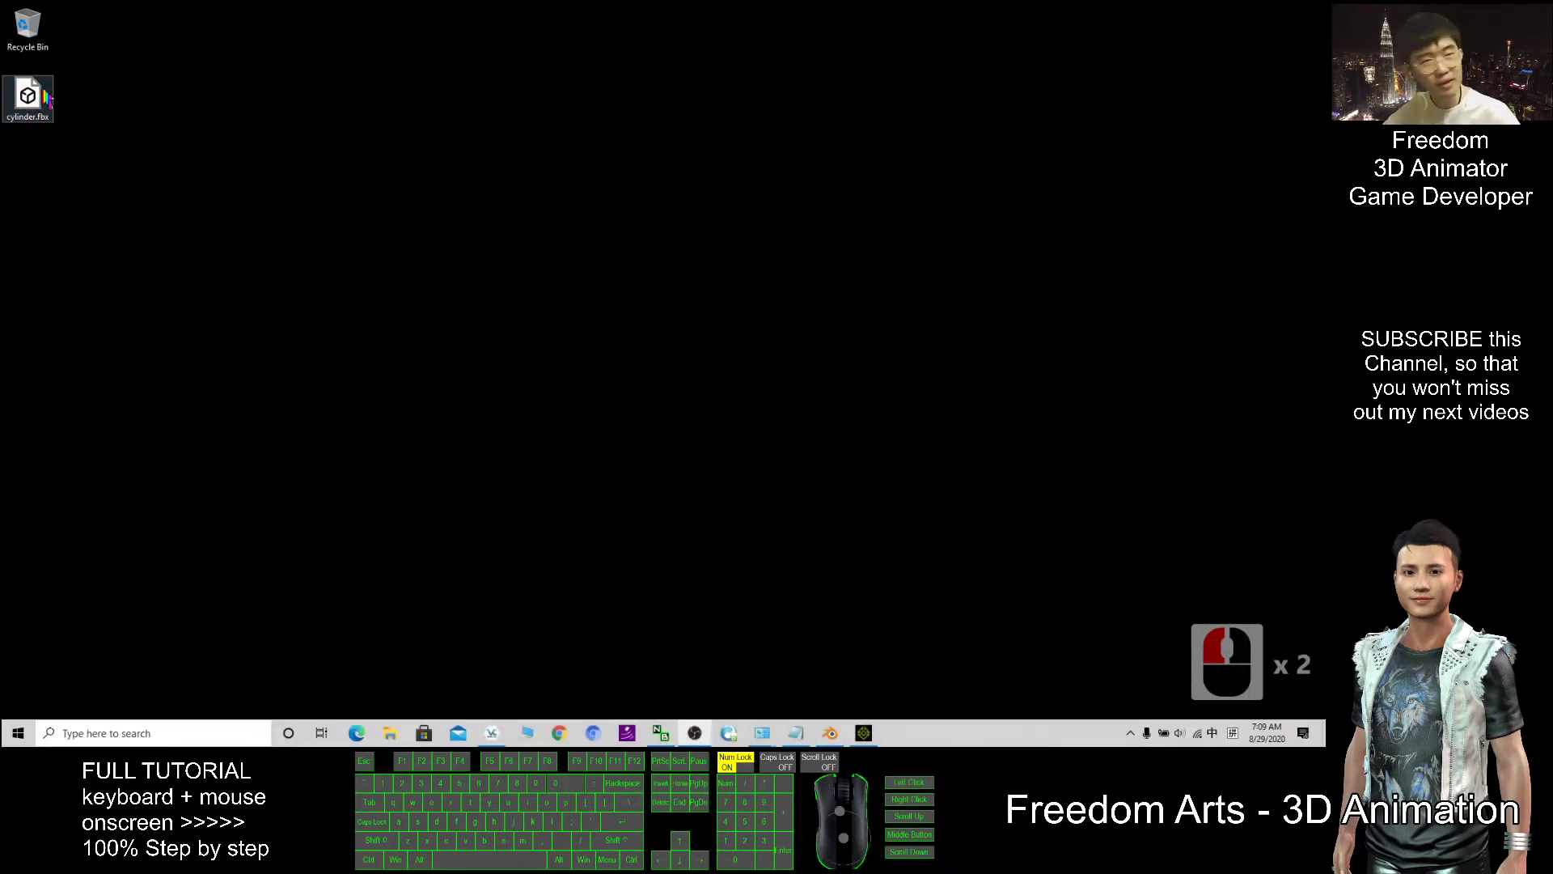
{"action": "left_click", "coordinate": [697, 690]}
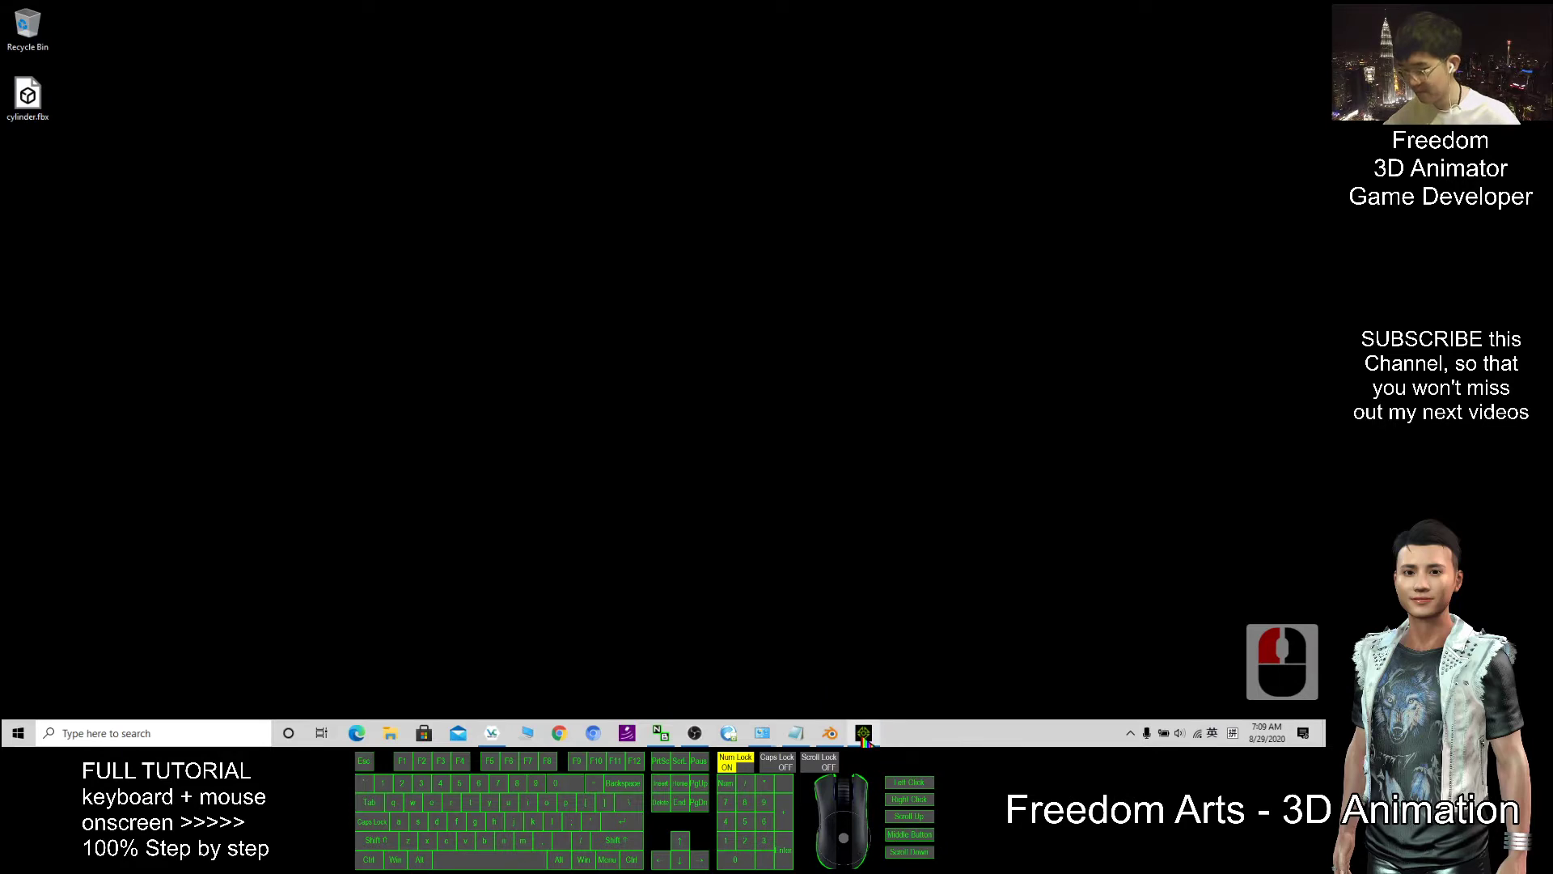
Step: Switch to iClone 7, import cylinder.fbx from the desktop into its scene, and maximise the window
{"action": "left_click", "coordinate": [864, 734]}
{"action": "left_click_drag", "start_coordinate": [499, 10], "coordinate": [694, 44]}
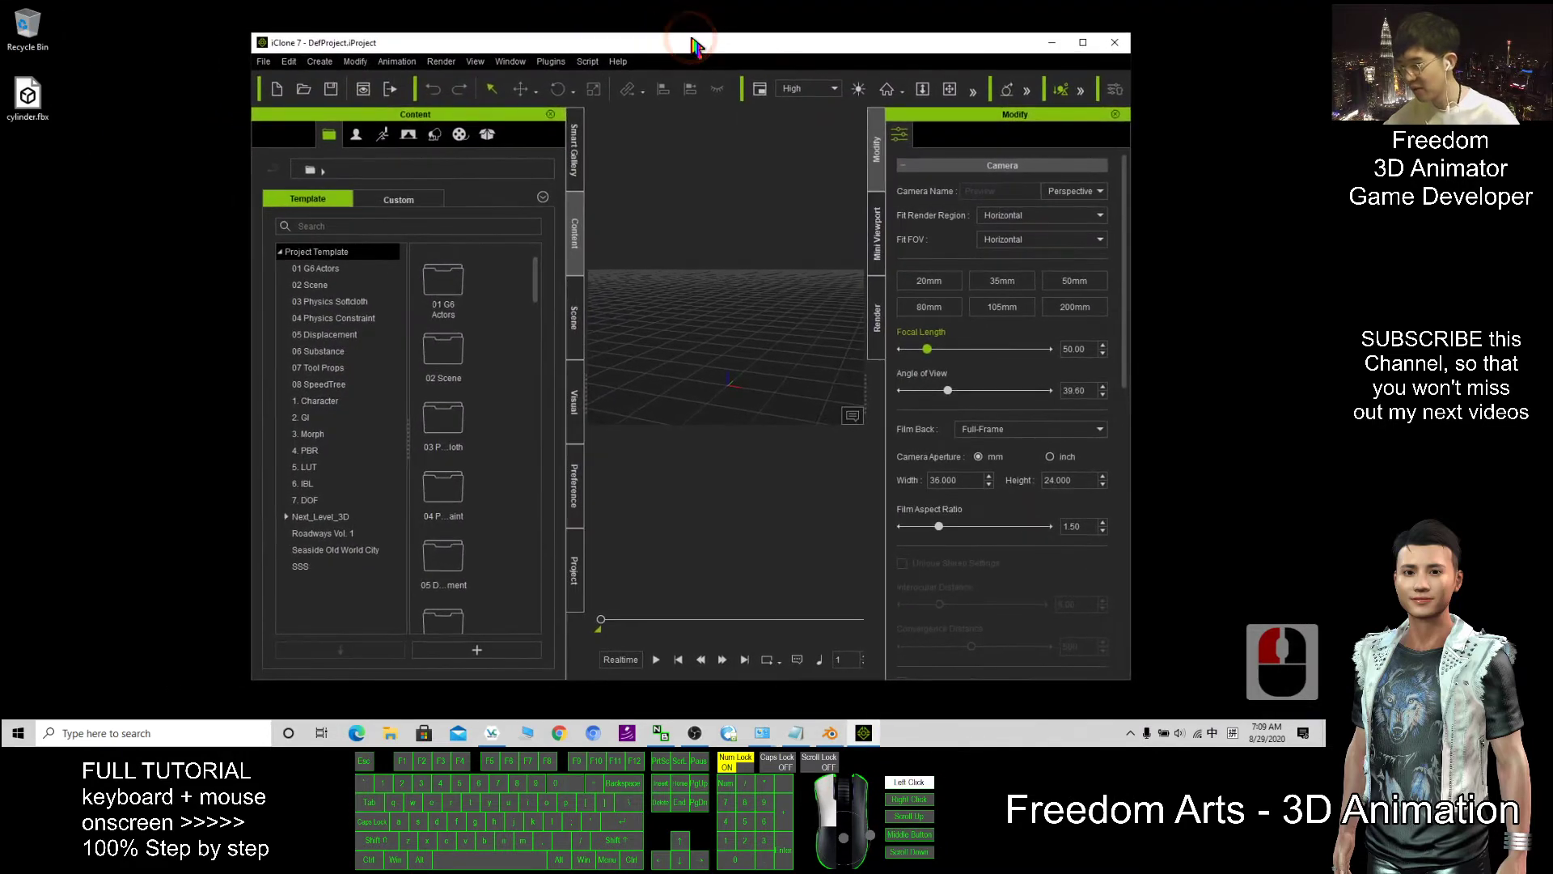
{"action": "left_click_drag", "start_coordinate": [32, 109], "coordinate": [716, 381]}
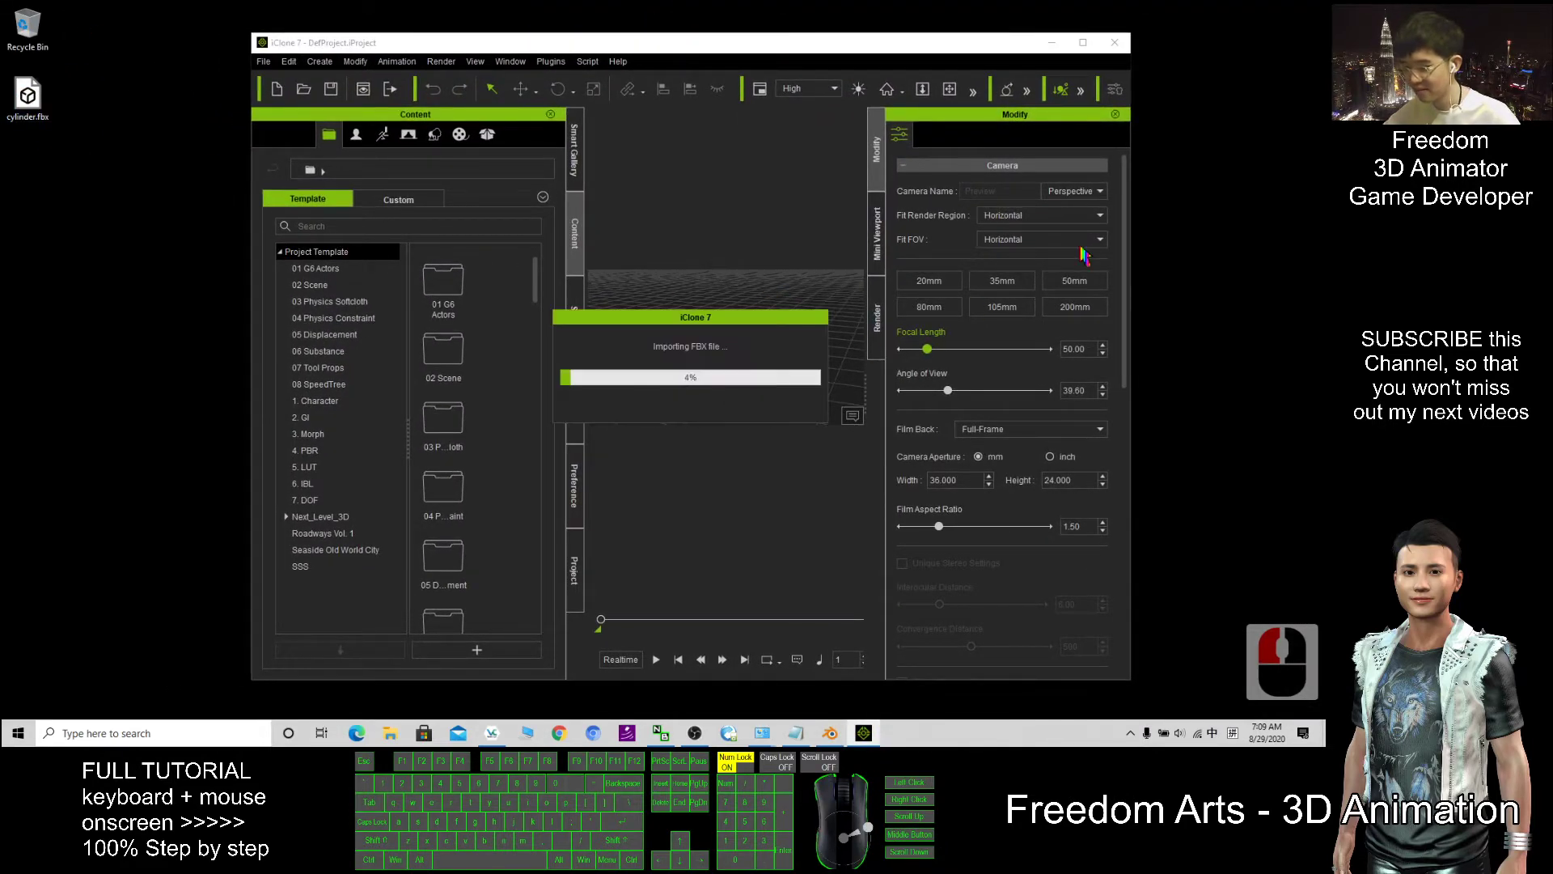
{"action": "left_click", "coordinate": [1083, 42]}
Step: Zero out the transform of the imported cylinder prop
{"action": "scroll", "coordinate": [738, 312], "scroll_direction": "down", "scroll_amount": 10}
{"action": "scroll", "coordinate": [777, 366], "scroll_direction": "down", "scroll_amount": 2}
{"action": "key", "text": "x"}
{"action": "left_click_drag", "start_coordinate": [789, 384], "coordinate": [738, 285]}
{"action": "key", "text": "c"}
{"action": "left_click_drag", "start_coordinate": [735, 289], "coordinate": [971, 429]}
{"action": "left_click", "coordinate": [1184, 477]}
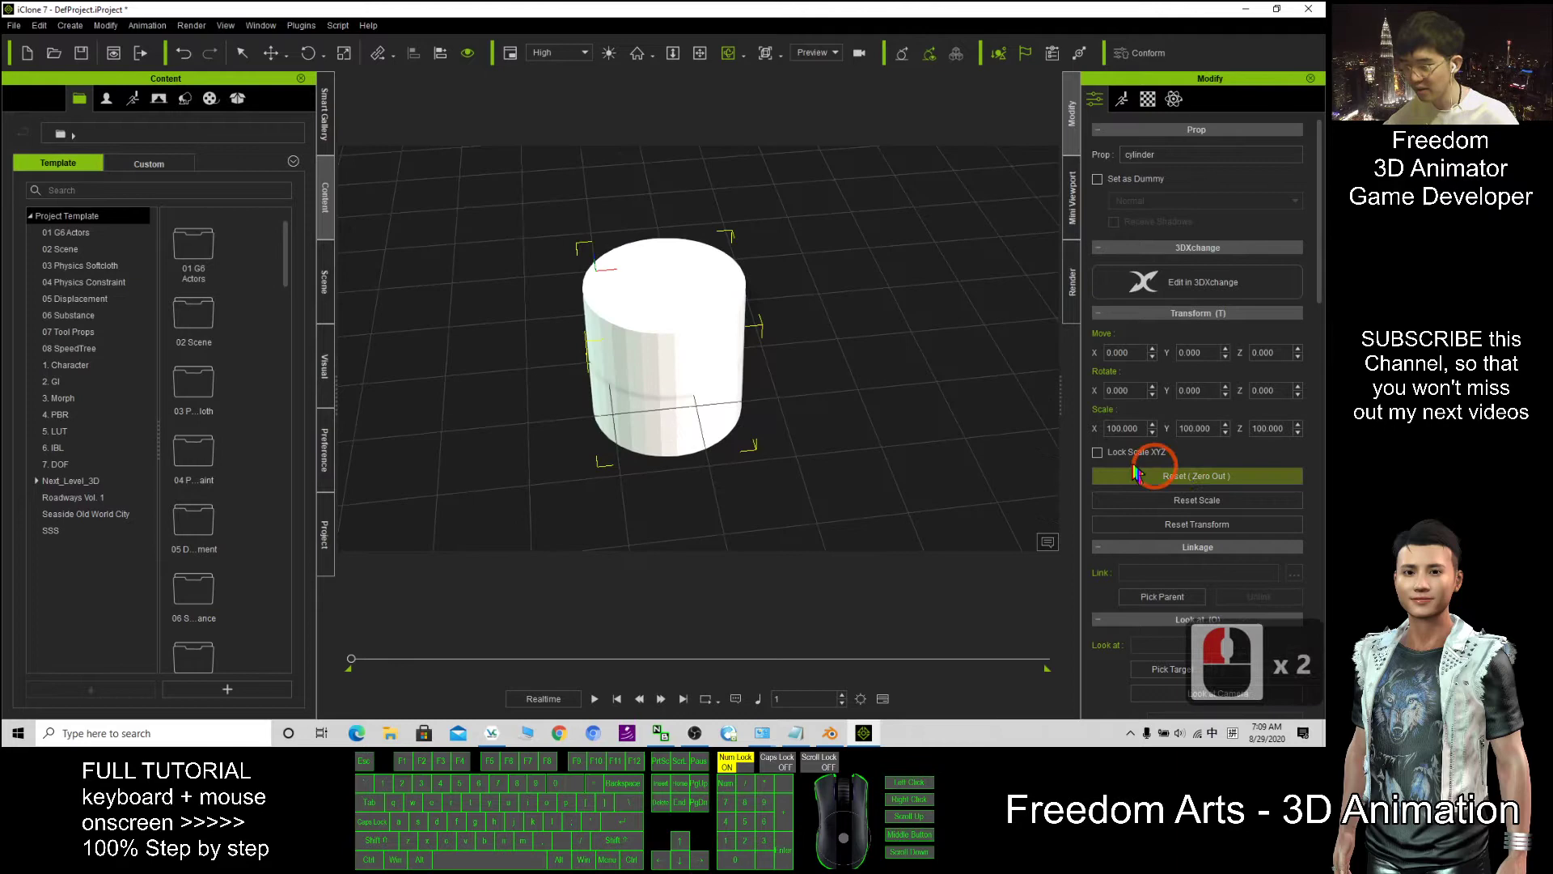
Step: Set the cylinder prop's pivot to the bottom centre point of its middle layer
{"action": "scroll", "coordinate": [833, 413], "scroll_direction": "down", "scroll_amount": 12}
{"action": "key", "text": "c"}
{"action": "left_click_drag", "start_coordinate": [817, 411], "coordinate": [809, 231]}
{"action": "scroll", "coordinate": [1185, 446], "scroll_direction": "down", "scroll_amount": 7}
{"action": "scroll", "coordinate": [1187, 447], "scroll_direction": "down", "scroll_amount": 15}
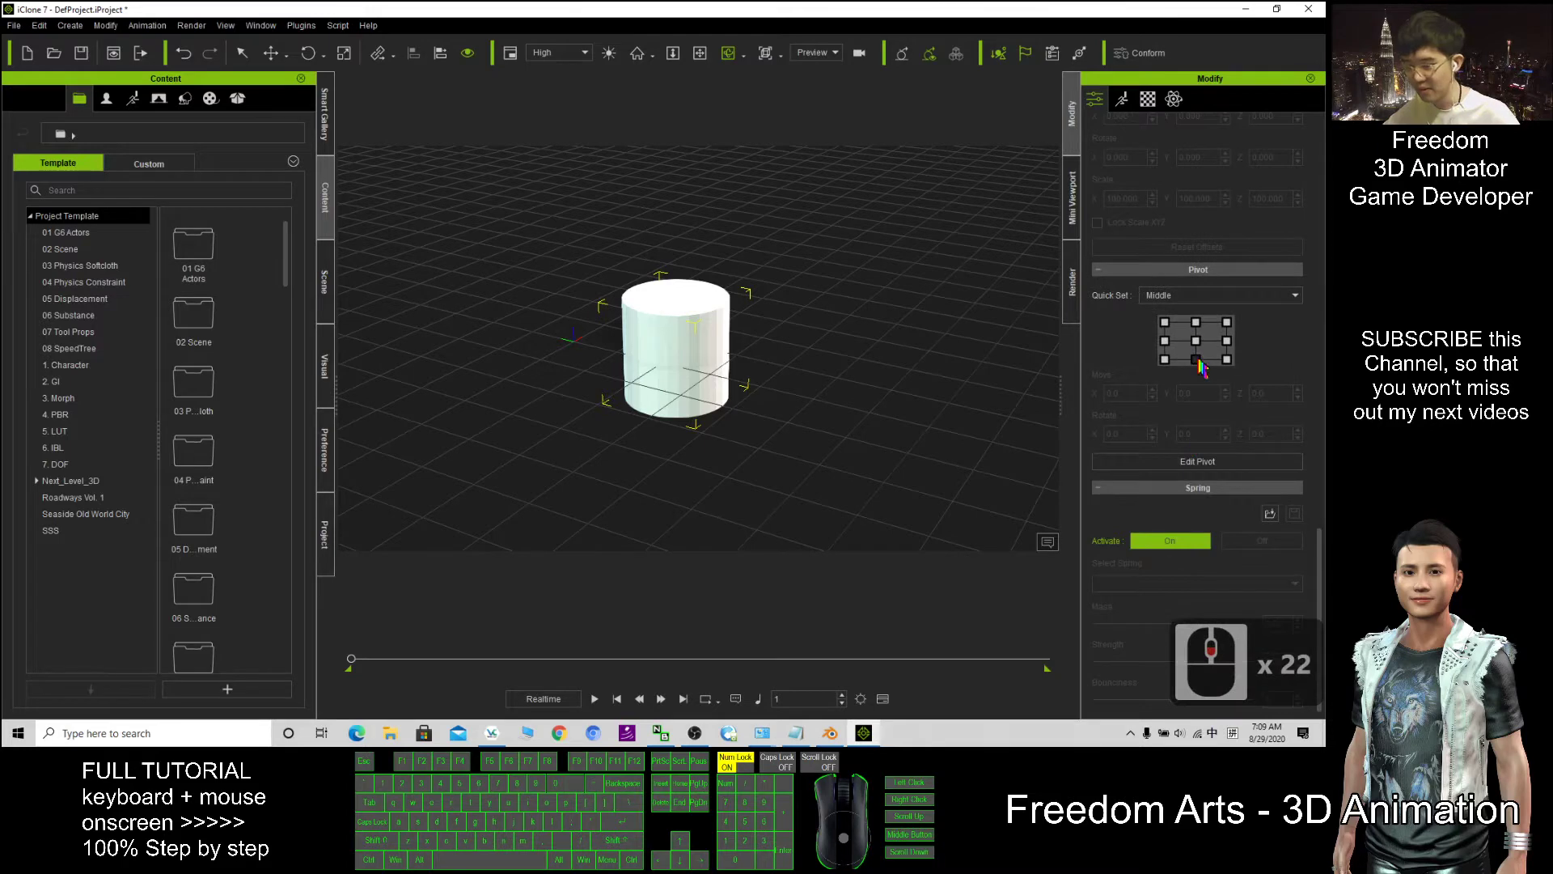
{"action": "left_click", "coordinate": [1196, 359]}
{"action": "left_click", "coordinate": [676, 402]}
Step: Zero out the cylinder's transform again so it stands at the scene origin with its new pivot
{"action": "scroll", "coordinate": [1165, 324], "scroll_direction": "up", "scroll_amount": 20}
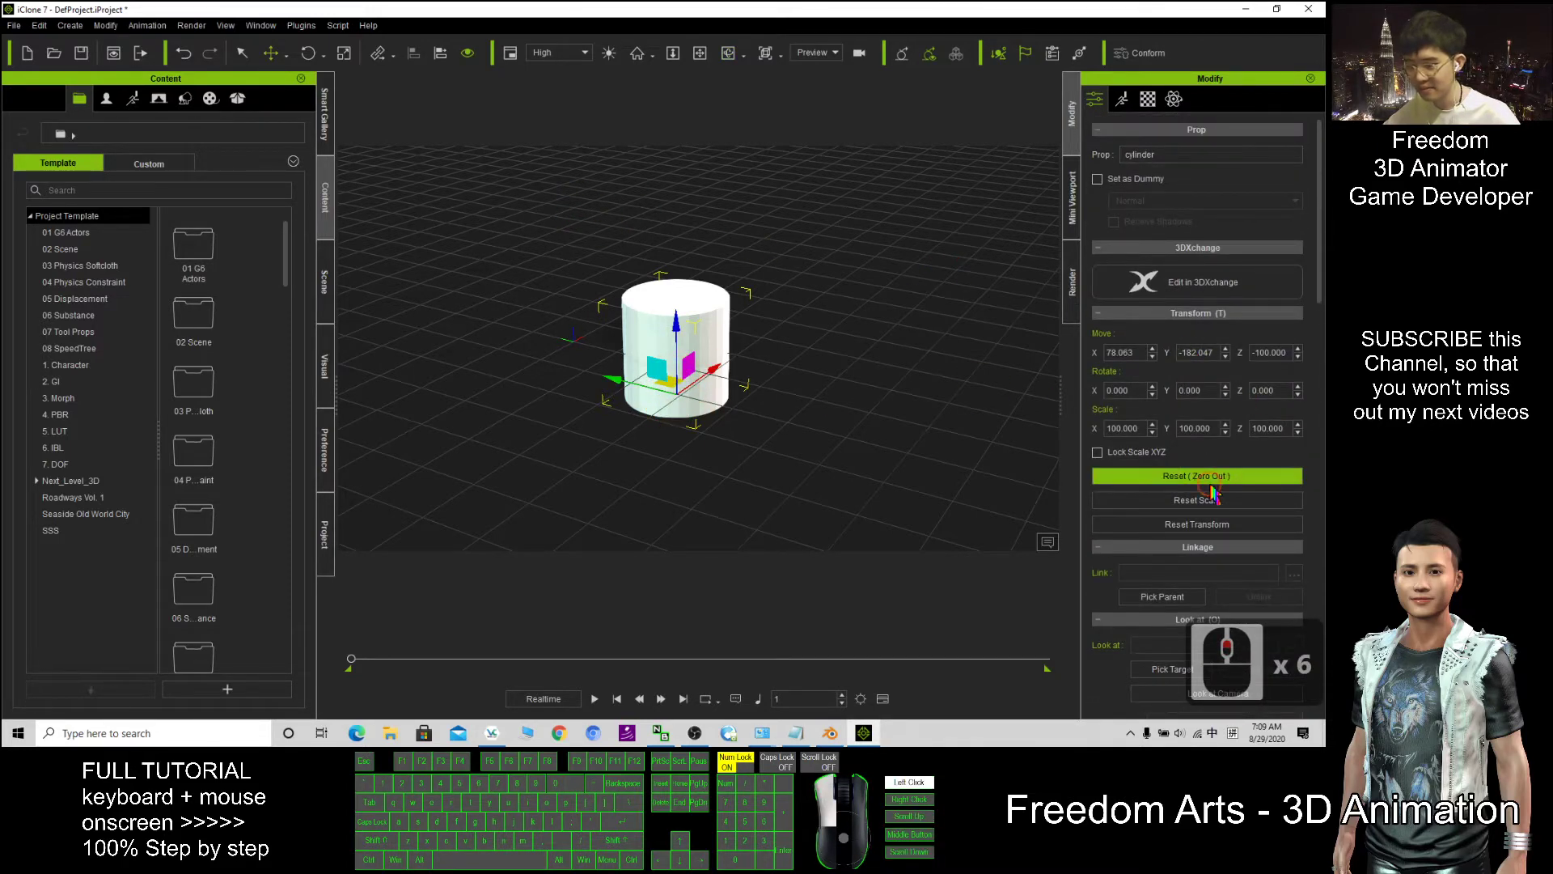
{"action": "left_click", "coordinate": [1189, 476]}
{"action": "key", "text": "c"}
{"action": "left_click_drag", "start_coordinate": [877, 381], "coordinate": [718, 379]}
{"action": "scroll", "coordinate": [585, 333], "scroll_direction": "up", "scroll_amount": 20}
{"action": "key", "text": "c"}
{"action": "key", "text": "x"}
{"action": "scroll", "coordinate": [765, 352], "scroll_direction": "down", "scroll_amount": 2}
{"action": "key", "text": "x"}
{"action": "key", "text": "c"}
{"action": "left_click_drag", "start_coordinate": [718, 378], "coordinate": [725, 397]}
Step: Open the custom Prop folder of the Set content library
{"action": "left_click", "coordinate": [152, 168]}
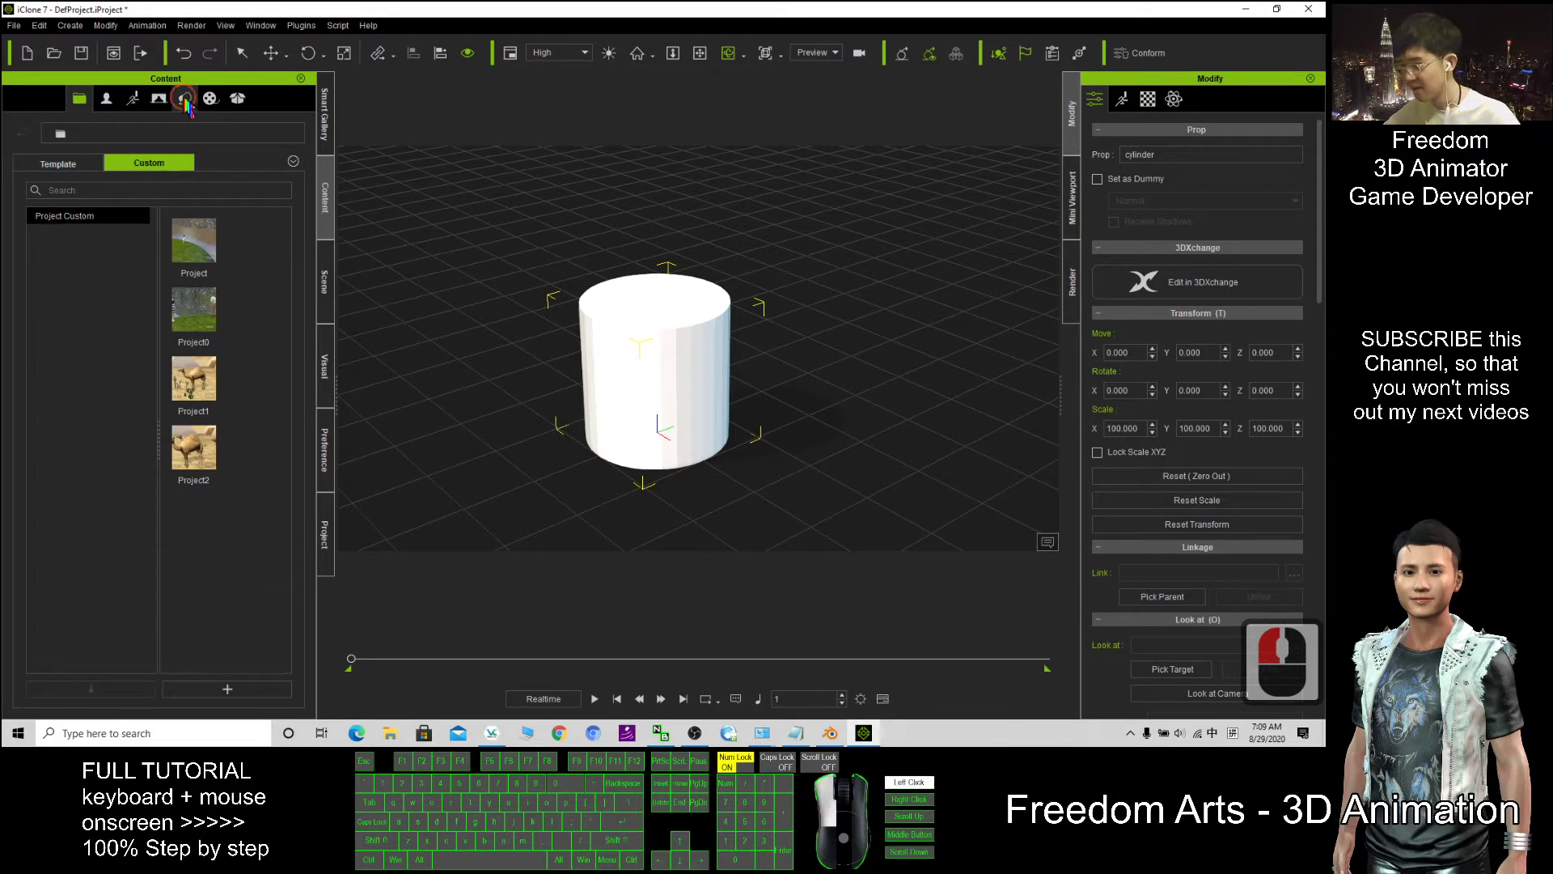
{"action": "left_click", "coordinate": [185, 101]}
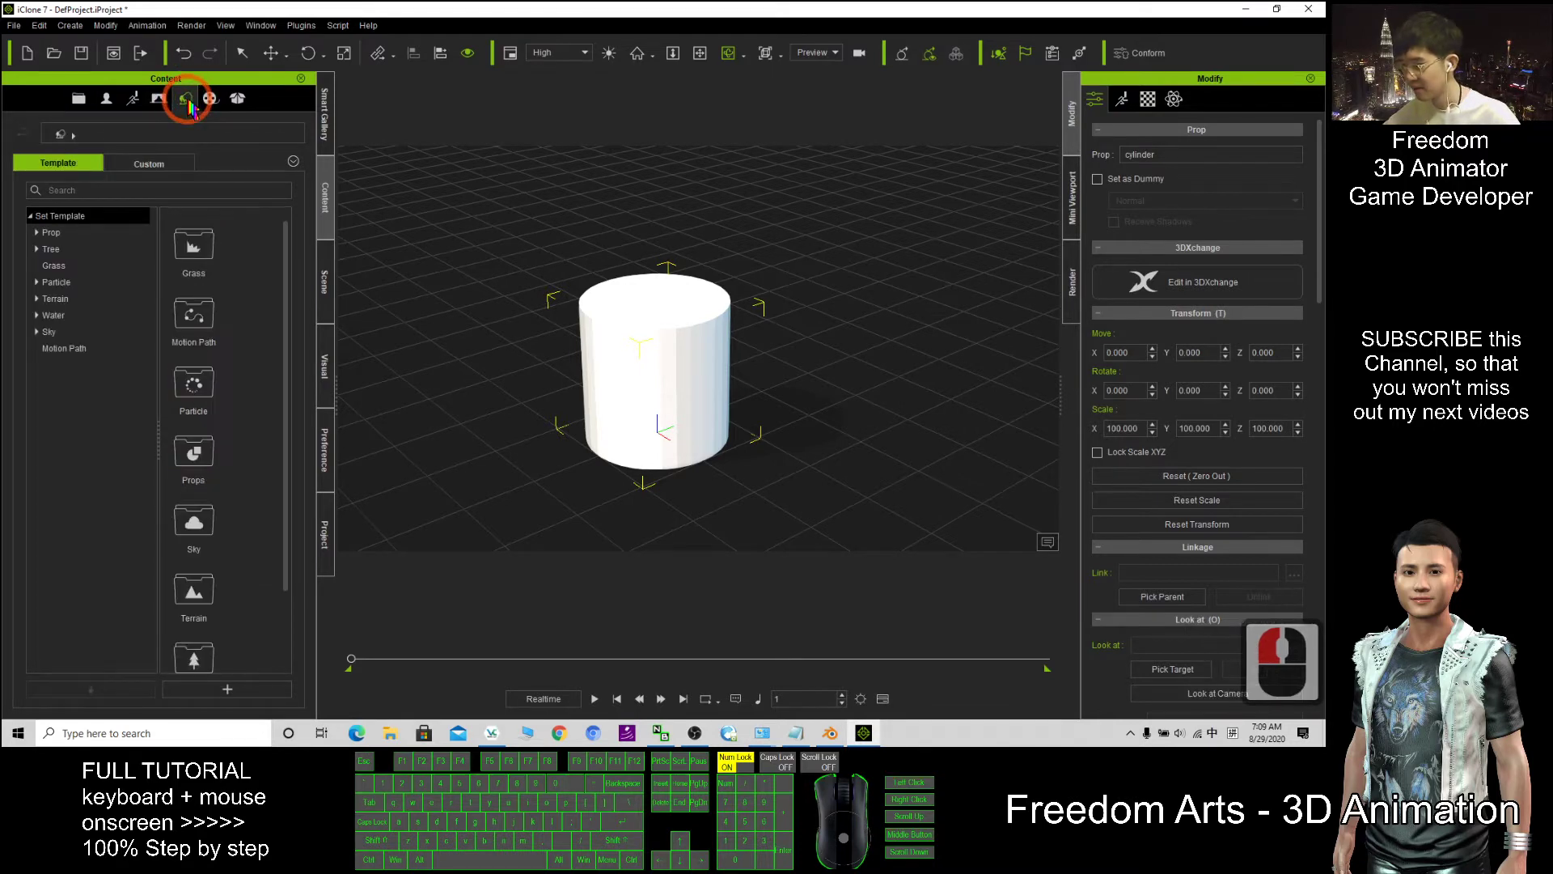
{"action": "left_click", "coordinate": [187, 102]}
{"action": "left_click", "coordinate": [160, 164]}
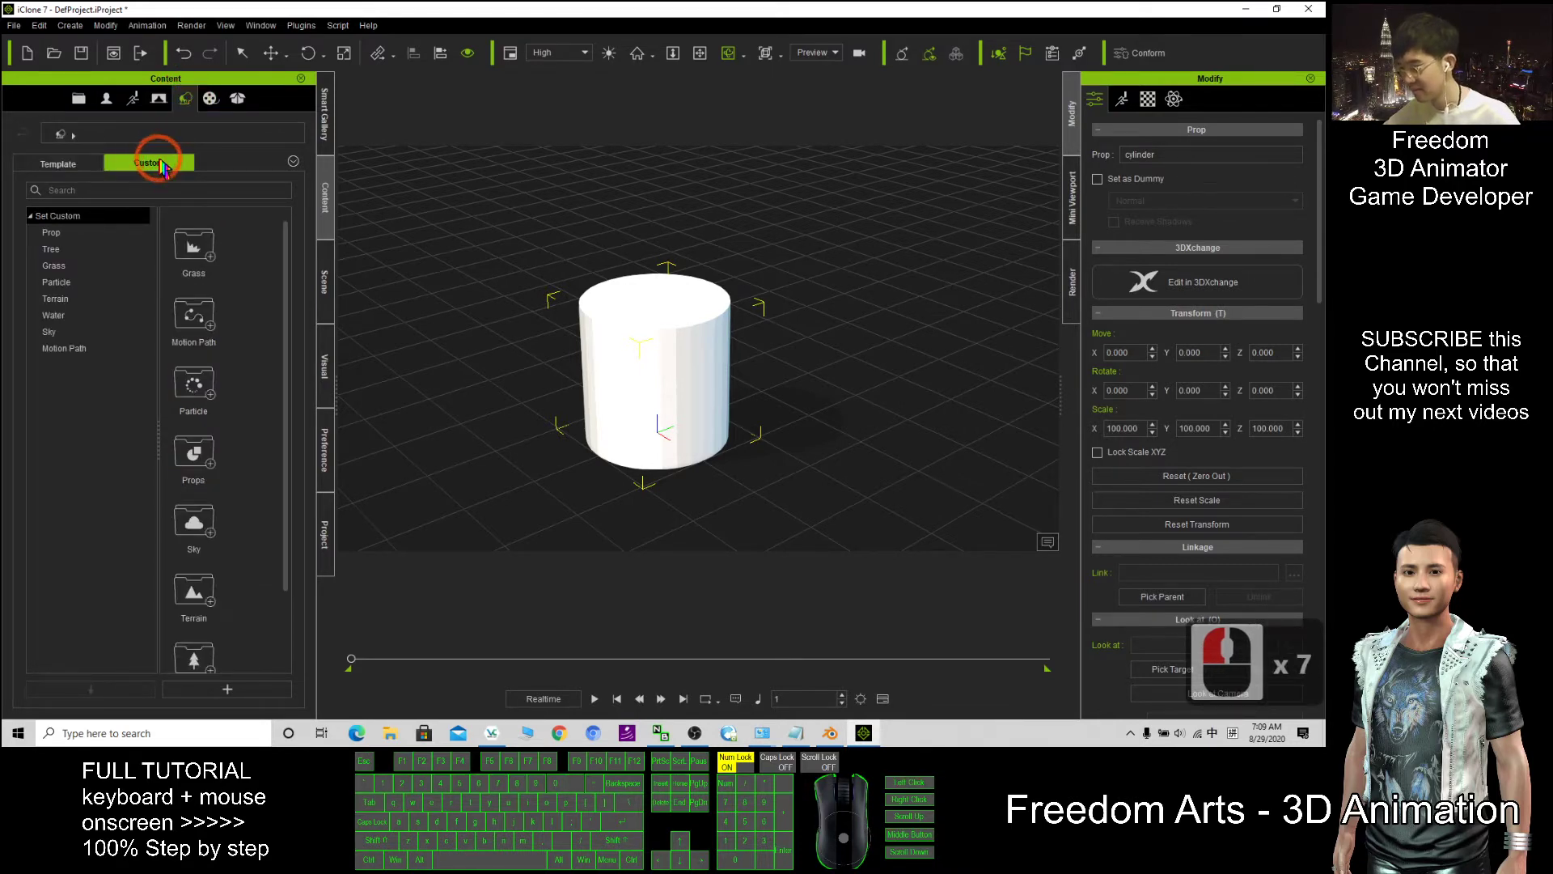
{"action": "left_click", "coordinate": [50, 233]}
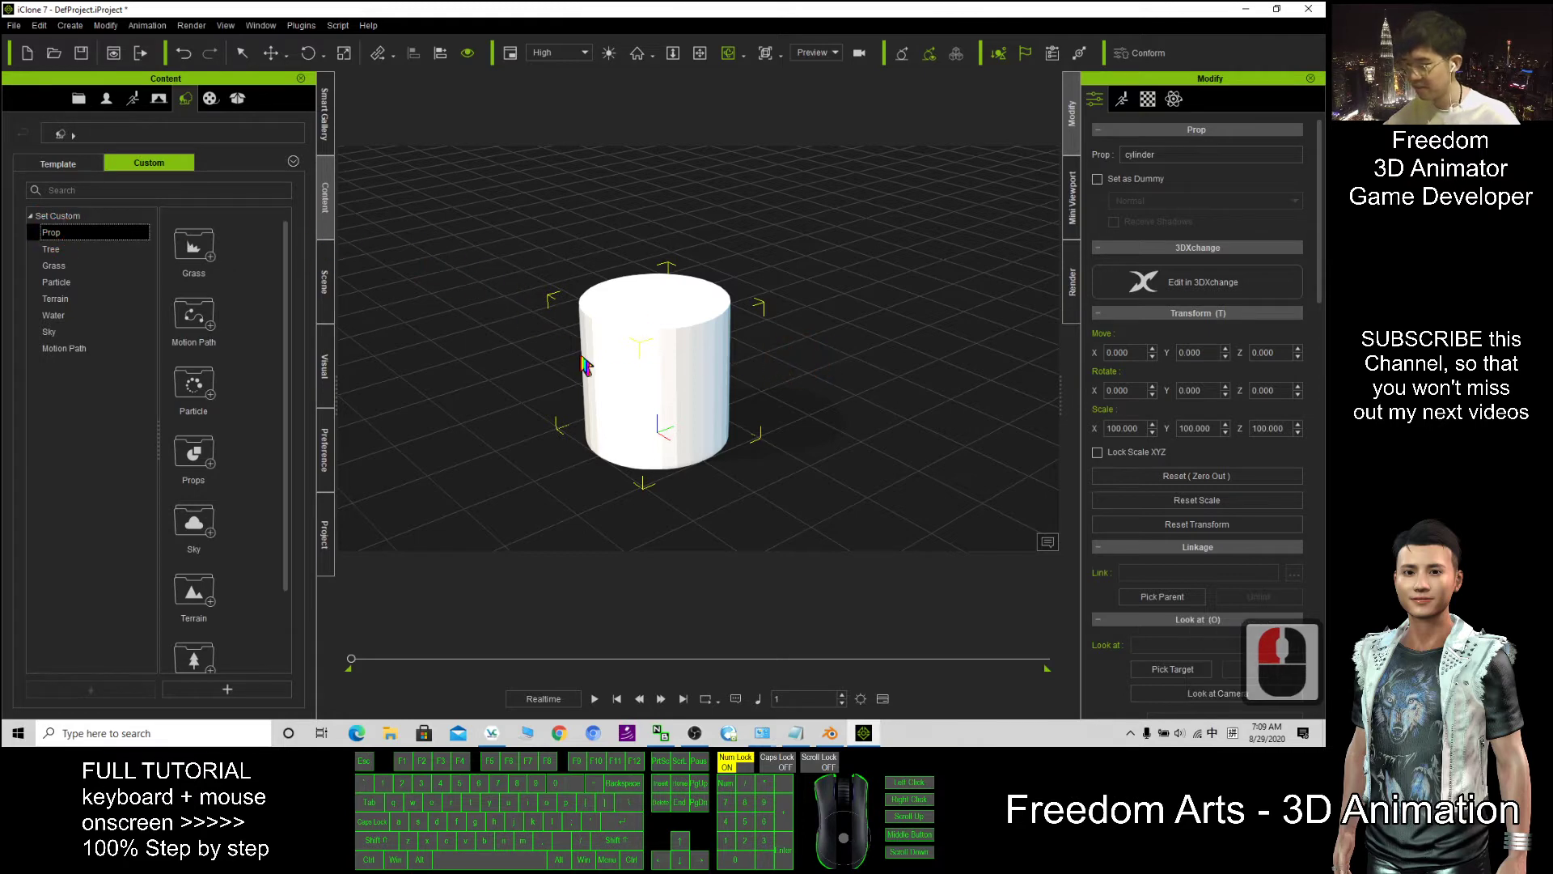
Step: Frame the cylinder from a good angle and add it to the custom prop library
{"action": "scroll", "coordinate": [602, 388], "scroll_direction": "up", "scroll_amount": 8}
{"action": "left_click", "coordinate": [616, 410]}
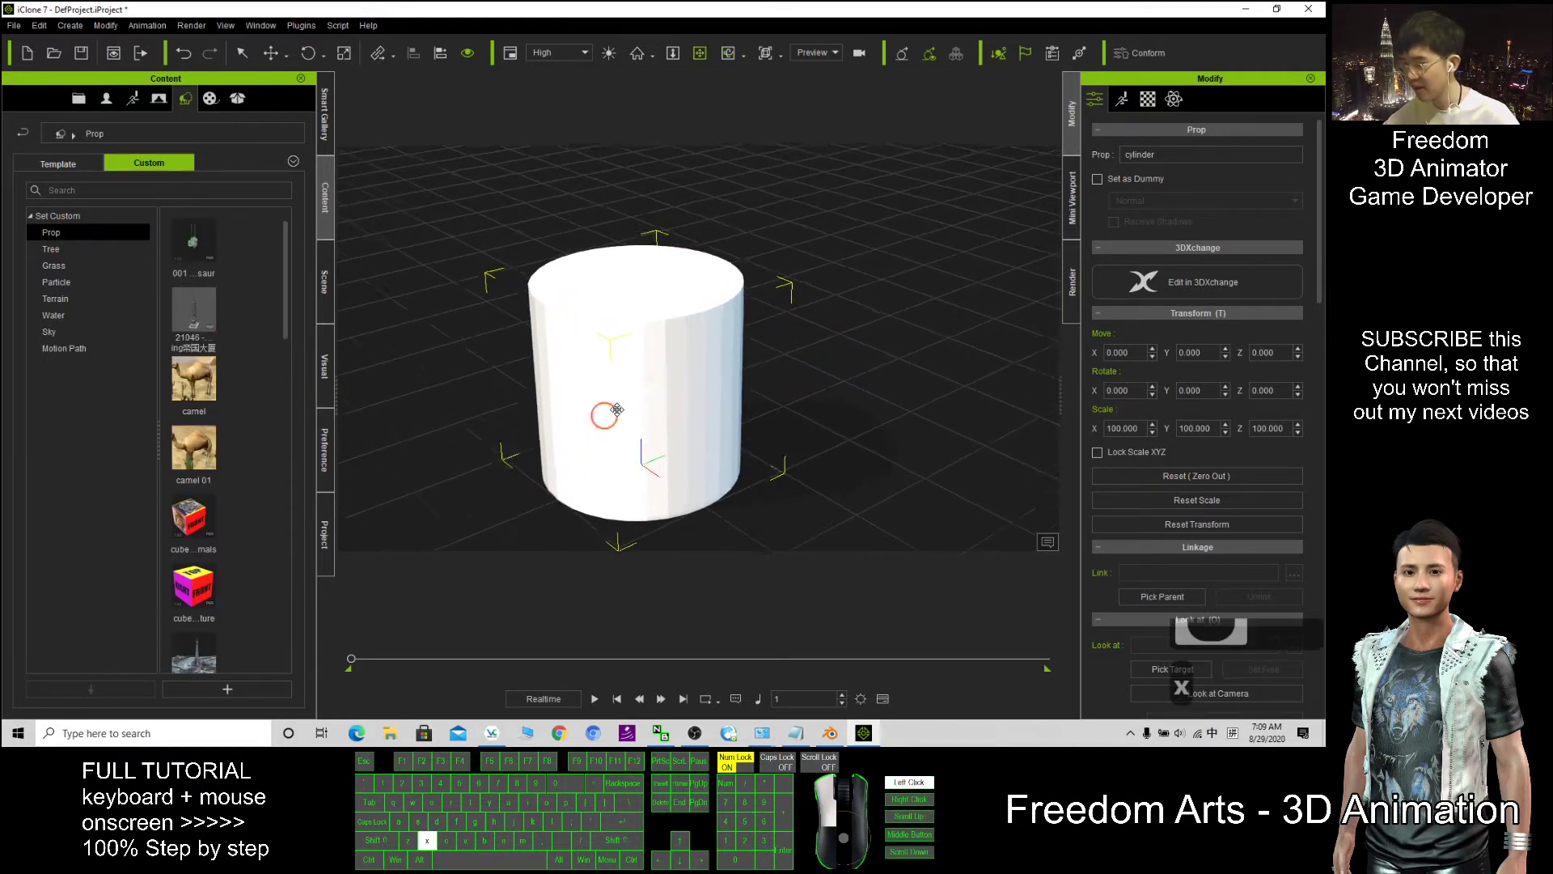
{"action": "key", "text": "c"}
{"action": "left_click_drag", "start_coordinate": [617, 410], "coordinate": [646, 380]}
{"action": "key", "text": "x"}
{"action": "key", "text": "c"}
{"action": "left_click_drag", "start_coordinate": [645, 380], "coordinate": [262, 376]}
{"action": "left_click_drag", "start_coordinate": [745, 341], "coordinate": [657, 364]}
{"action": "left_click", "coordinate": [249, 690]}
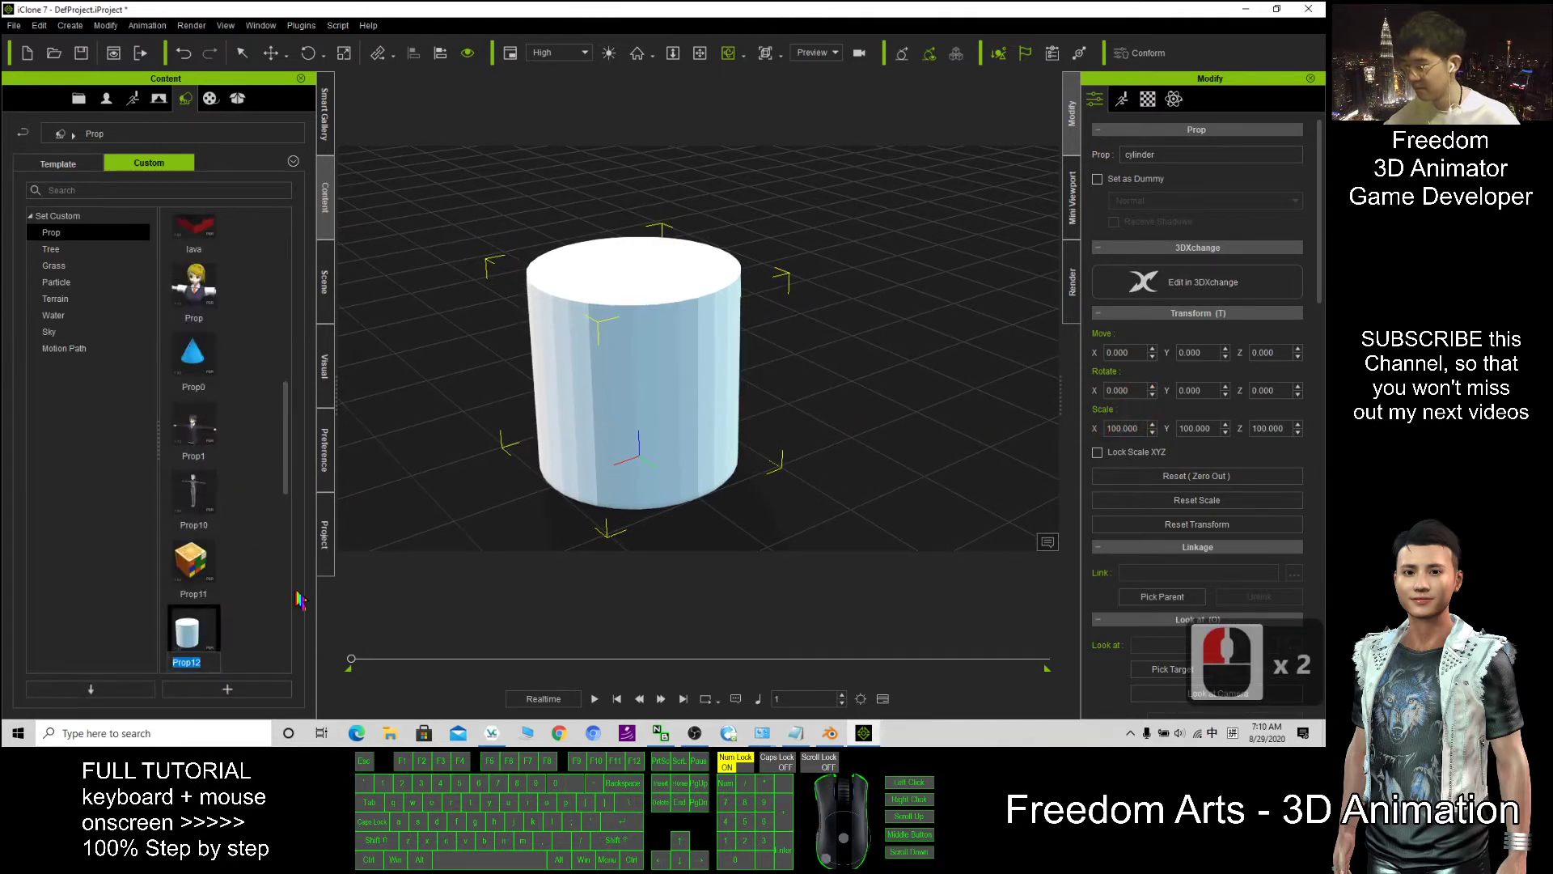
Step: Place two more cylinders in the scene from the saved custom prop Prop12
{"action": "scroll", "coordinate": [878, 350], "scroll_direction": "down", "scroll_amount": 20}
{"action": "left_click_drag", "start_coordinate": [187, 631], "coordinate": [841, 332]}
{"action": "left_click_drag", "start_coordinate": [189, 635], "coordinate": [975, 419]}
Step: Switch to Blender and maximise its window
{"action": "left_click", "coordinate": [828, 733]}
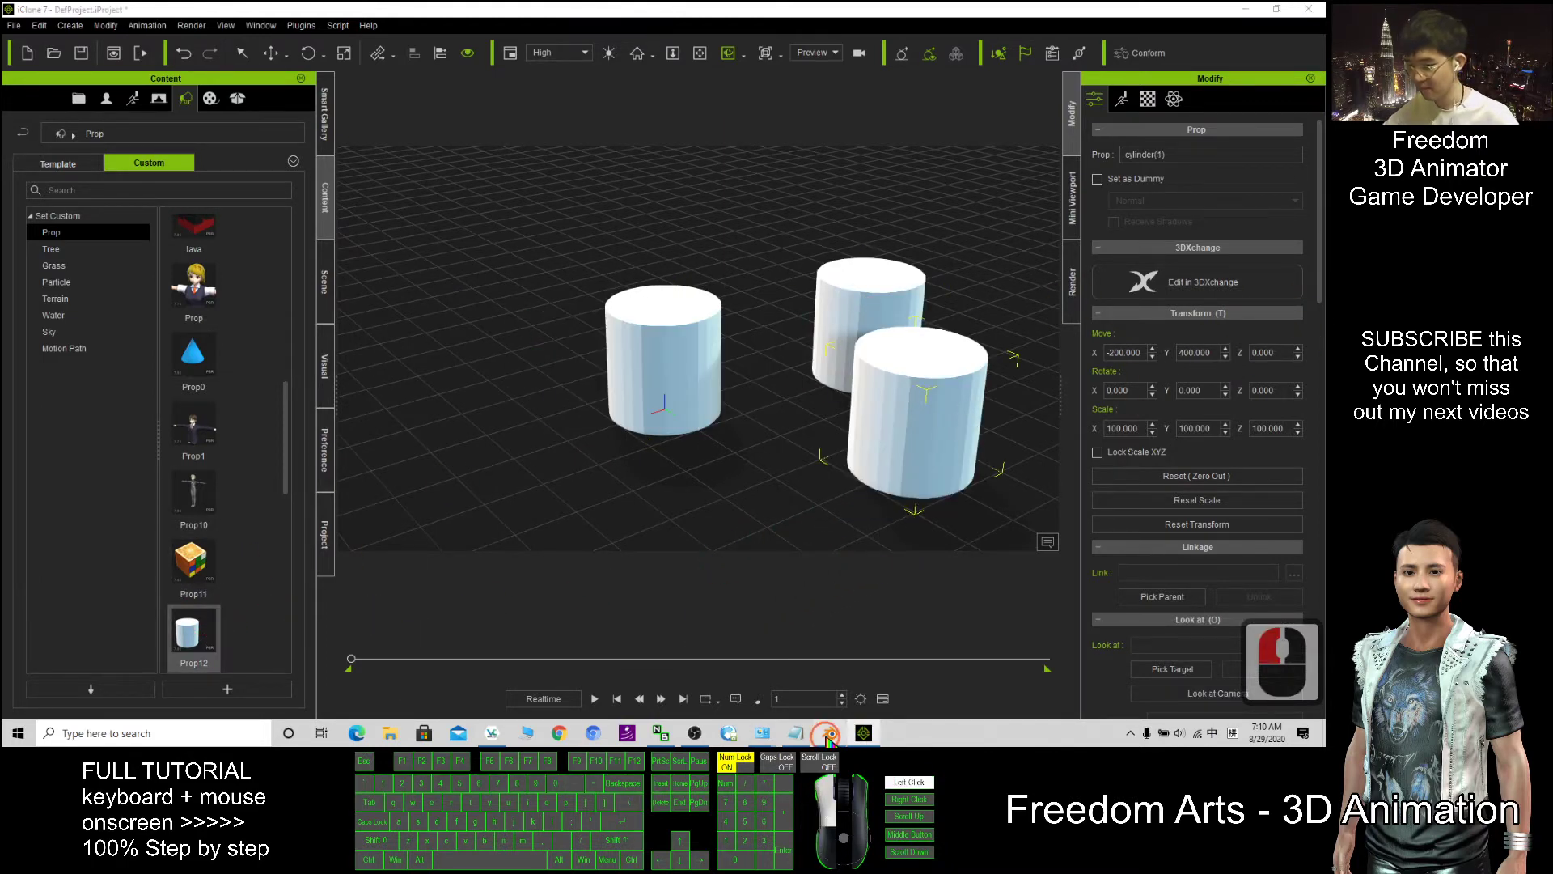
{"action": "left_click_drag", "start_coordinate": [748, 112], "coordinate": [849, 7]}
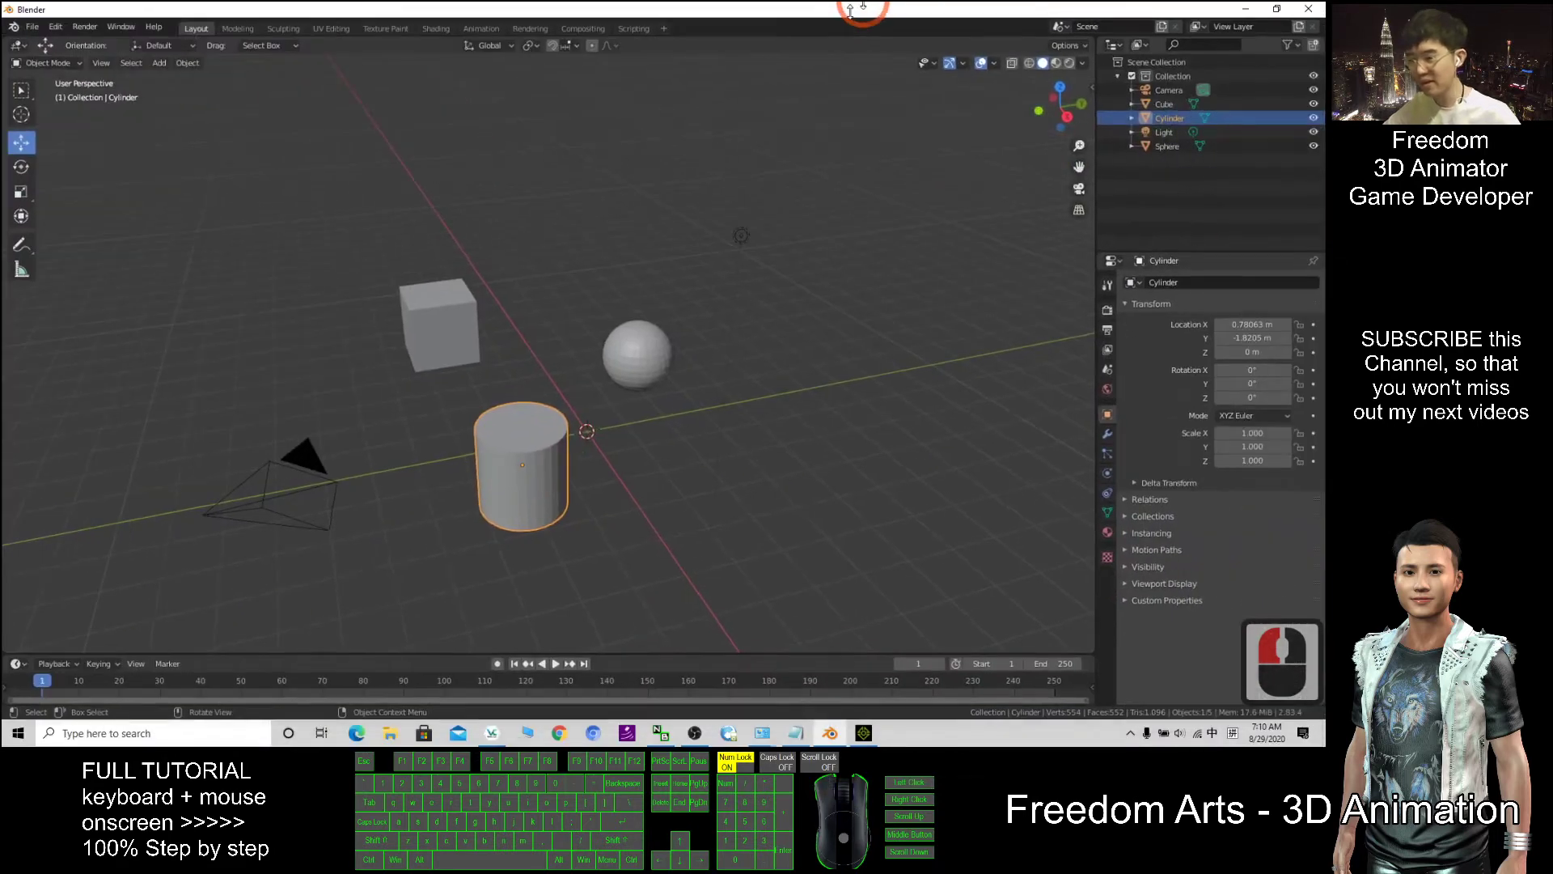
{"action": "left_click", "coordinate": [32, 26]}
{"action": "left_click", "coordinate": [54, 212]}
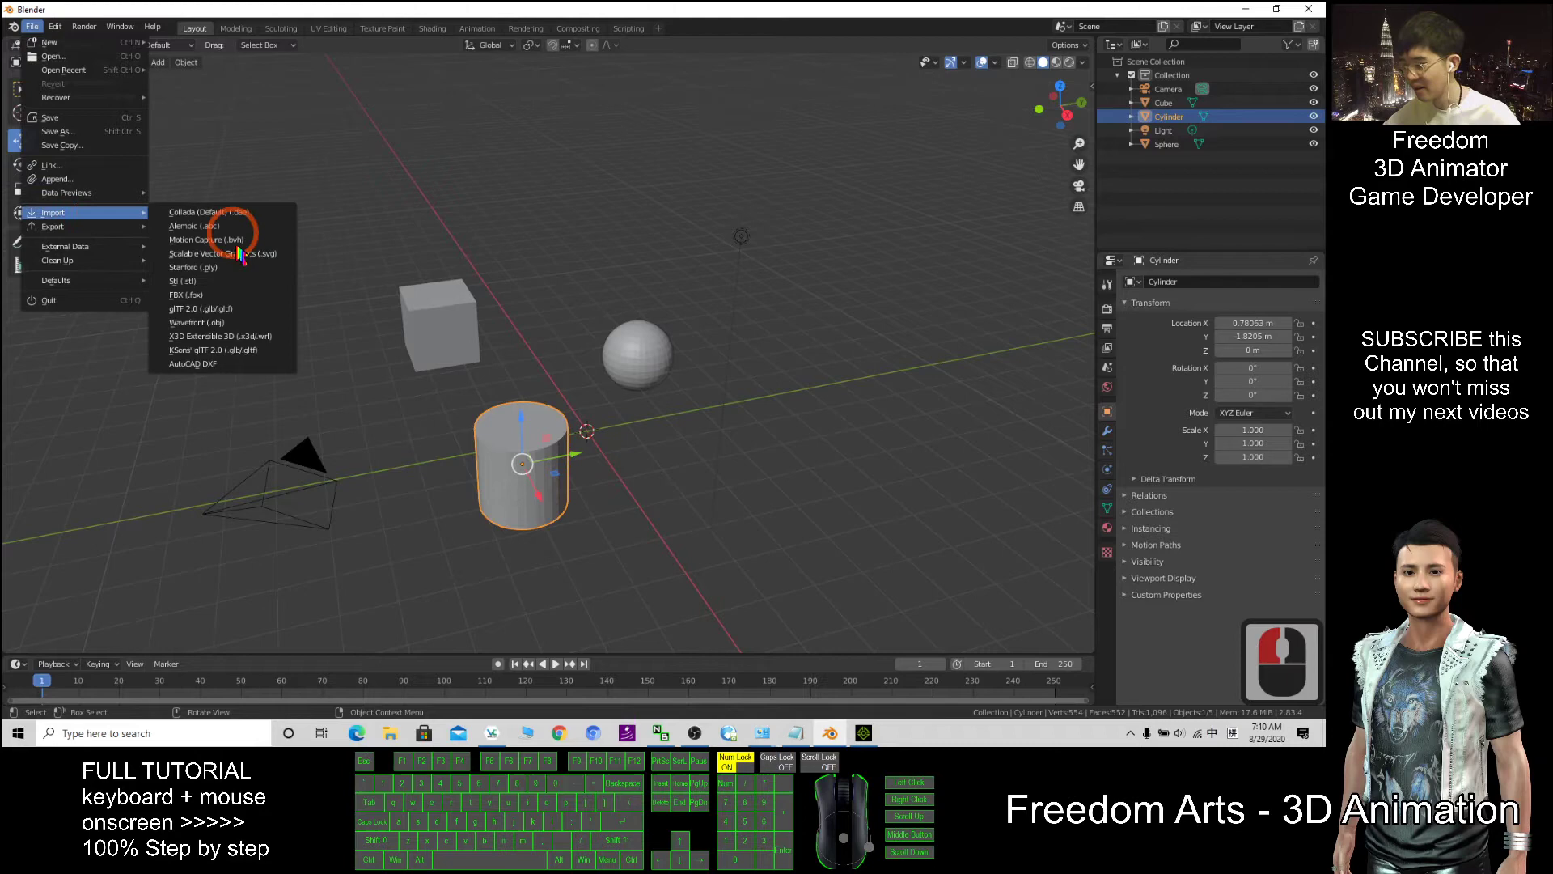
{"action": "left_click", "coordinate": [190, 296]}
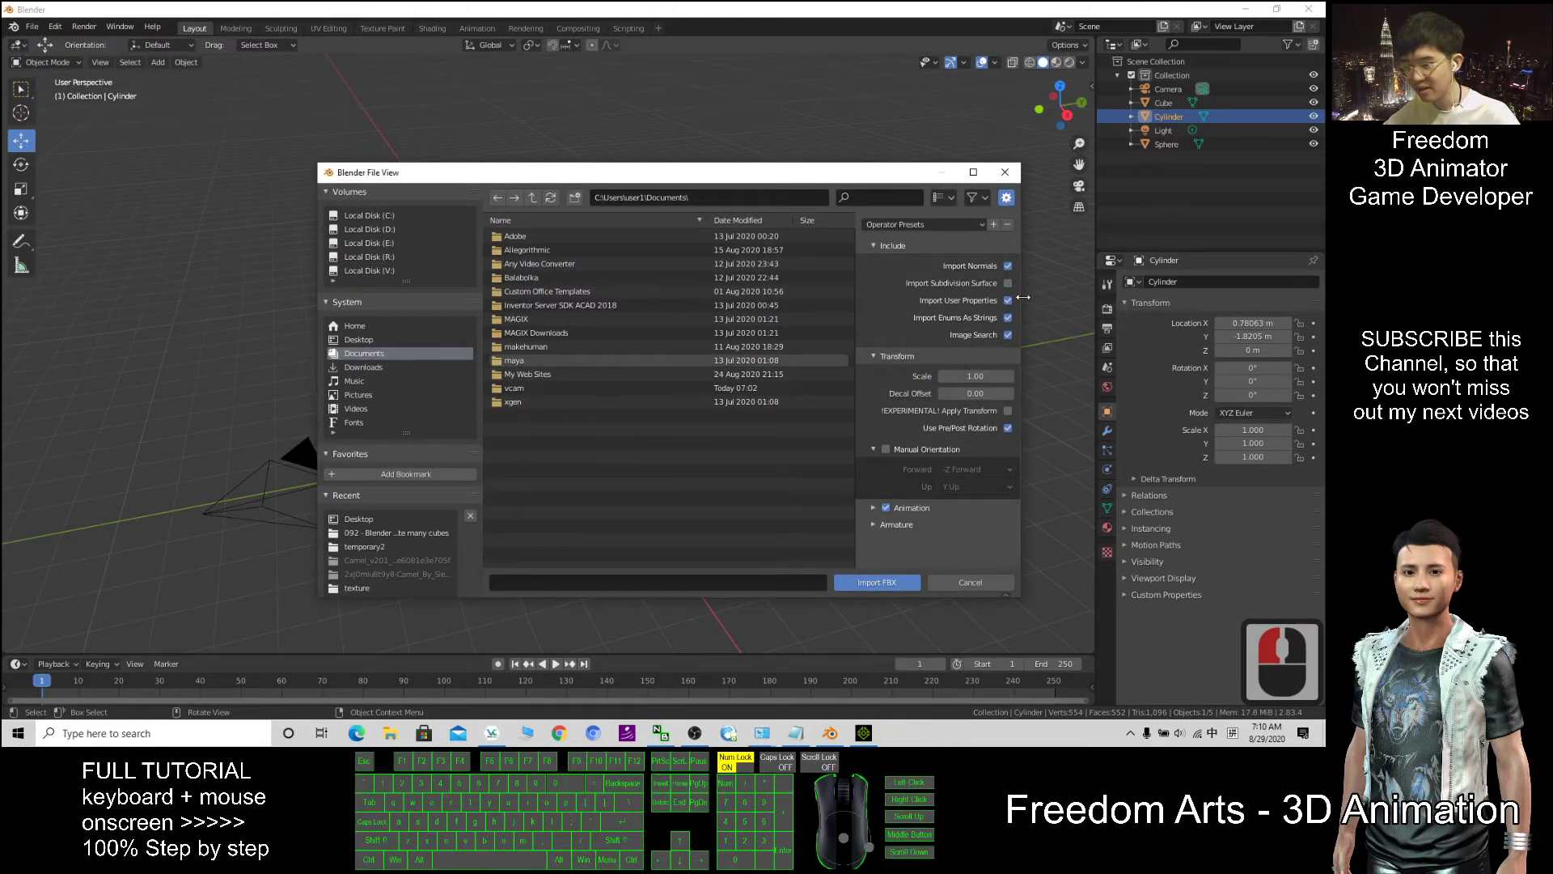
{"action": "left_click", "coordinate": [1005, 171]}
Step: Export the whole scene to the Desktop as all.fbx, with the Selected Objects limit turned off
{"action": "left_click", "coordinate": [31, 26]}
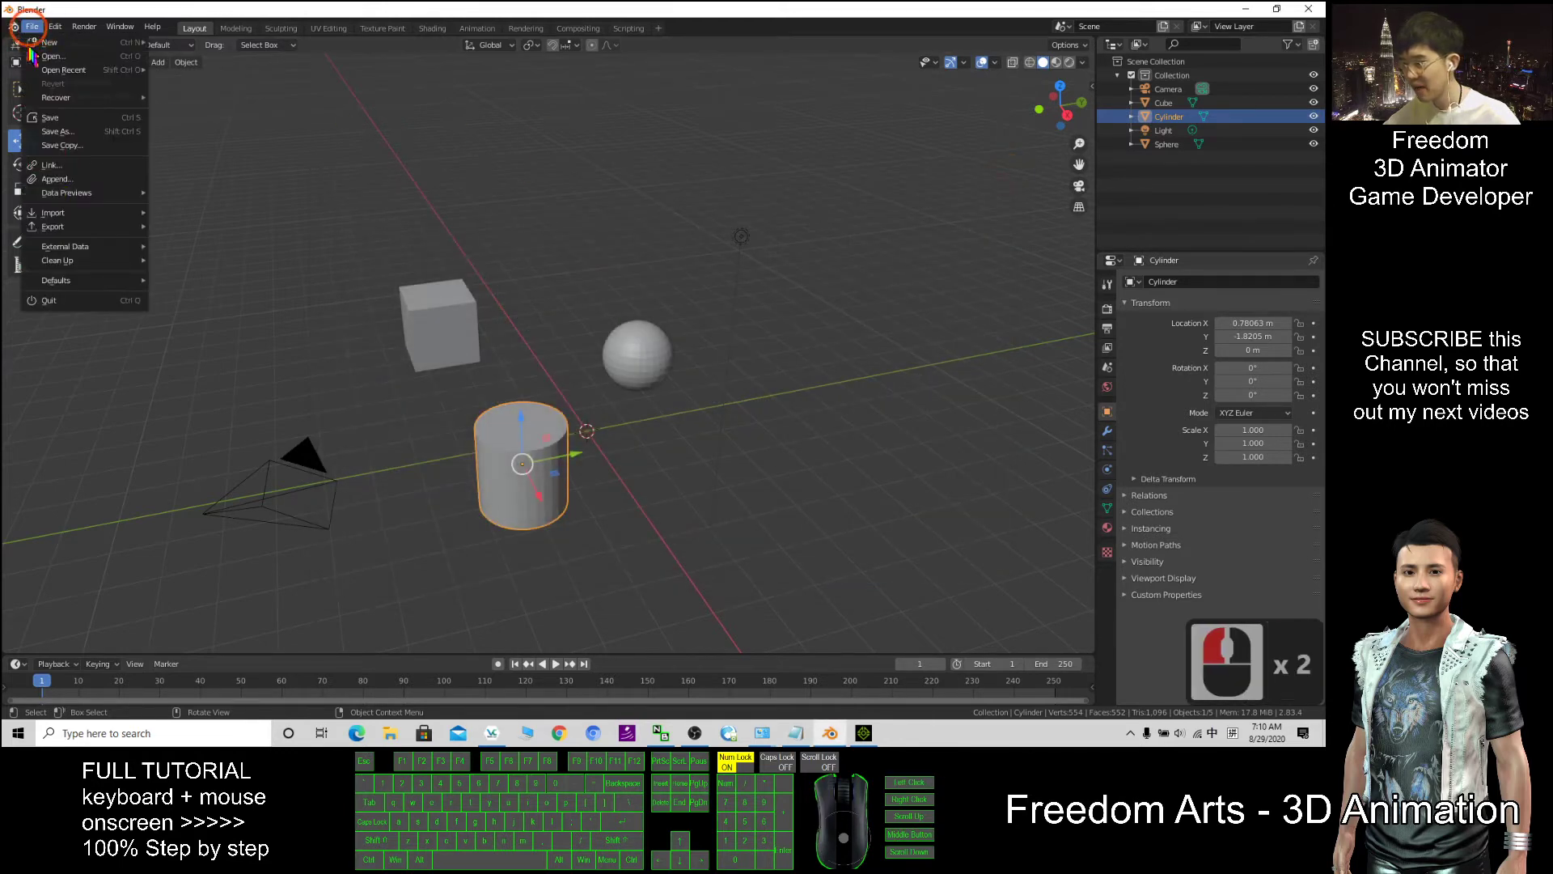
{"action": "mouse_move", "coordinate": [56, 226]}
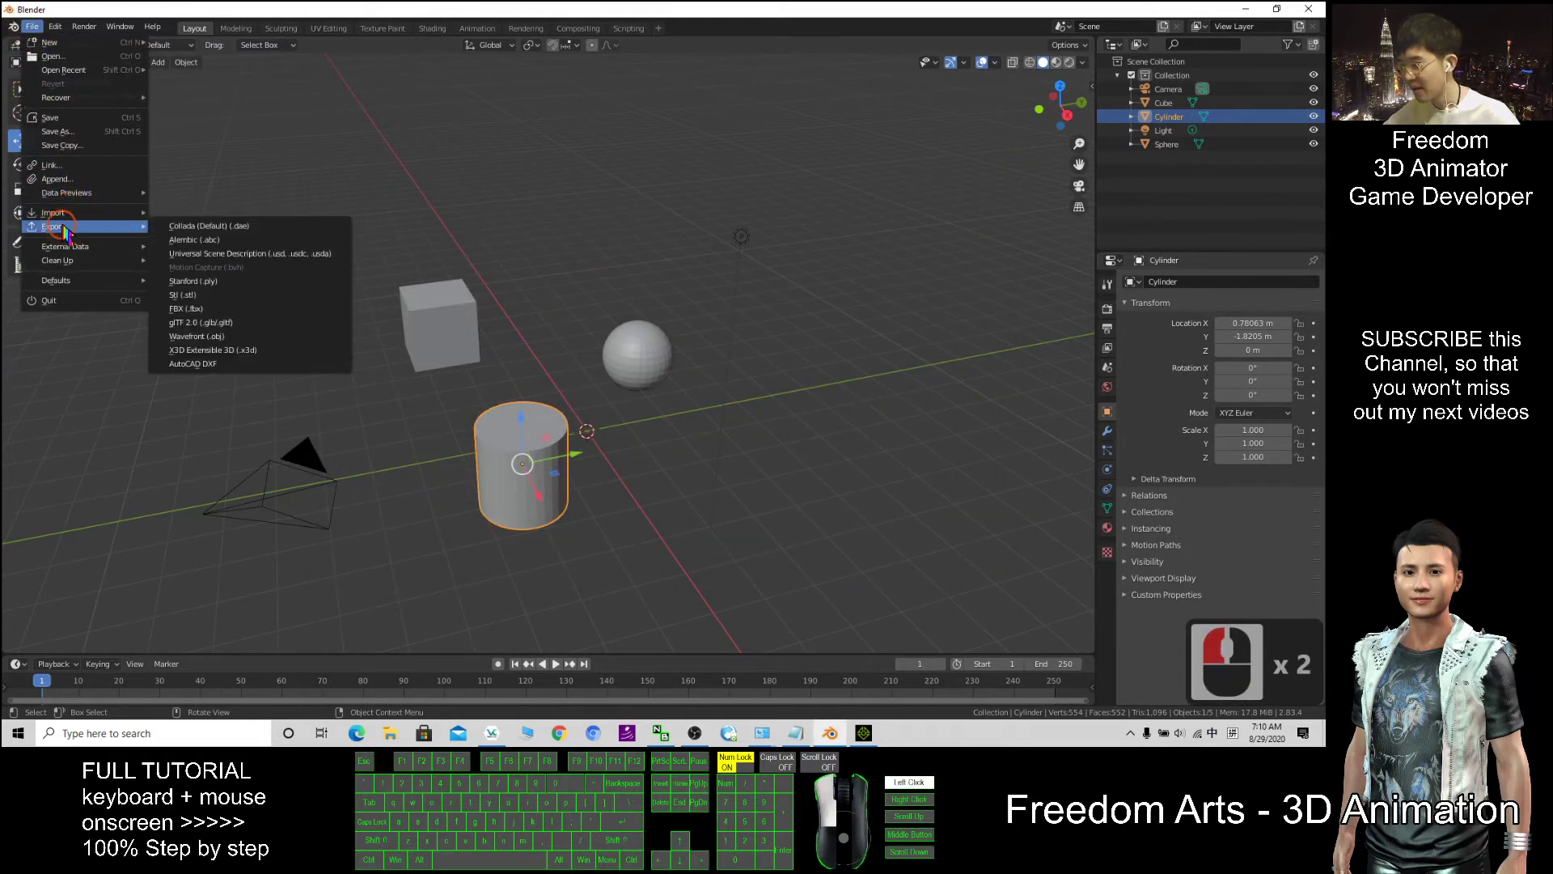
{"action": "left_click", "coordinate": [199, 313]}
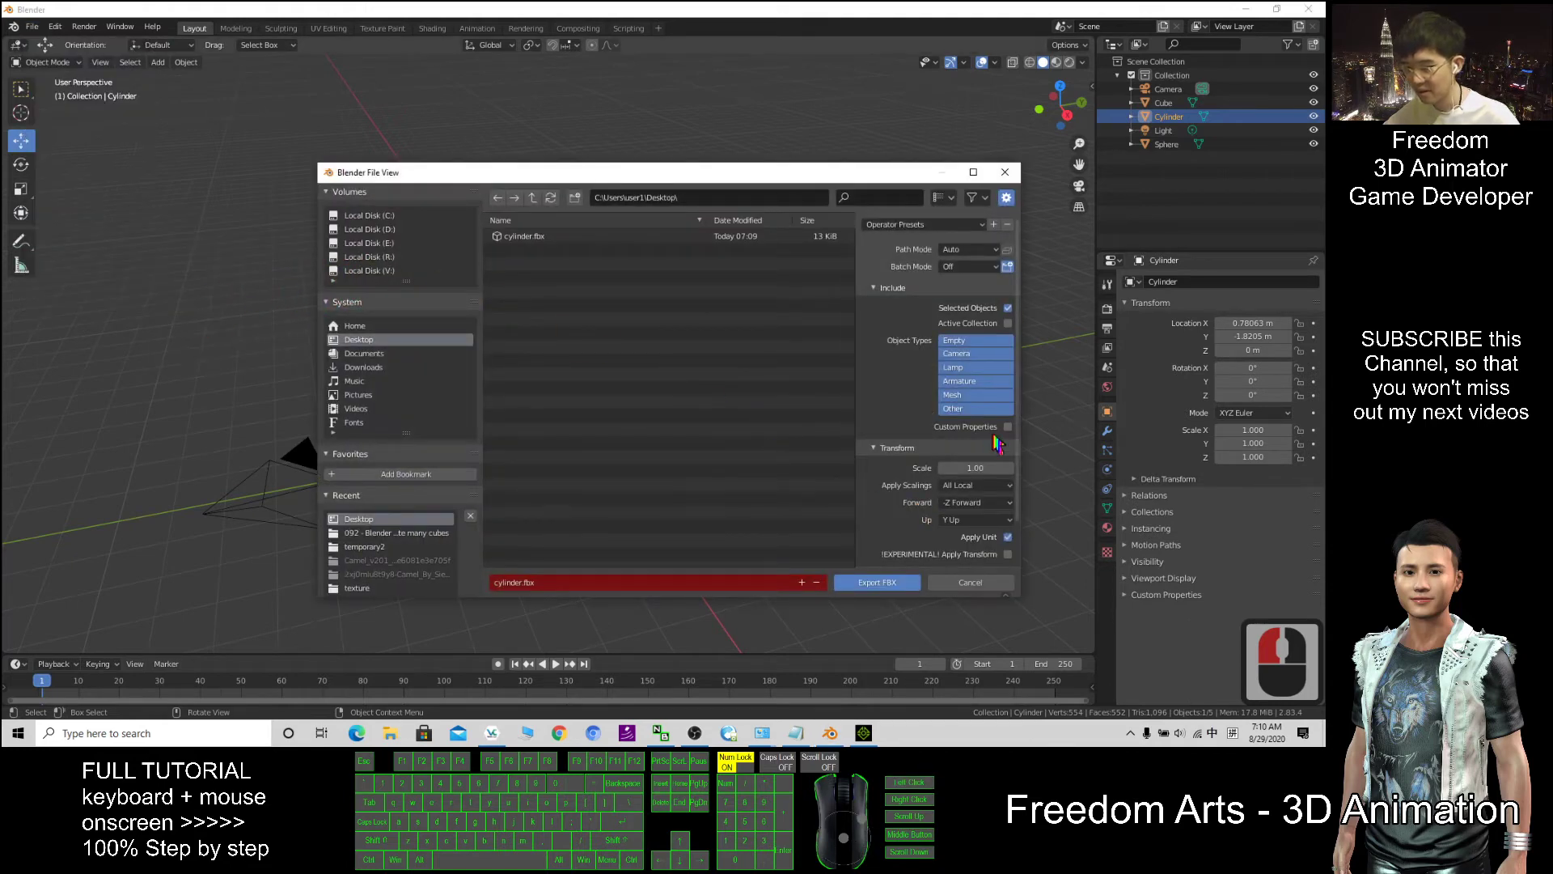
{"action": "left_click", "coordinate": [1008, 308]}
{"action": "left_click", "coordinate": [521, 581]}
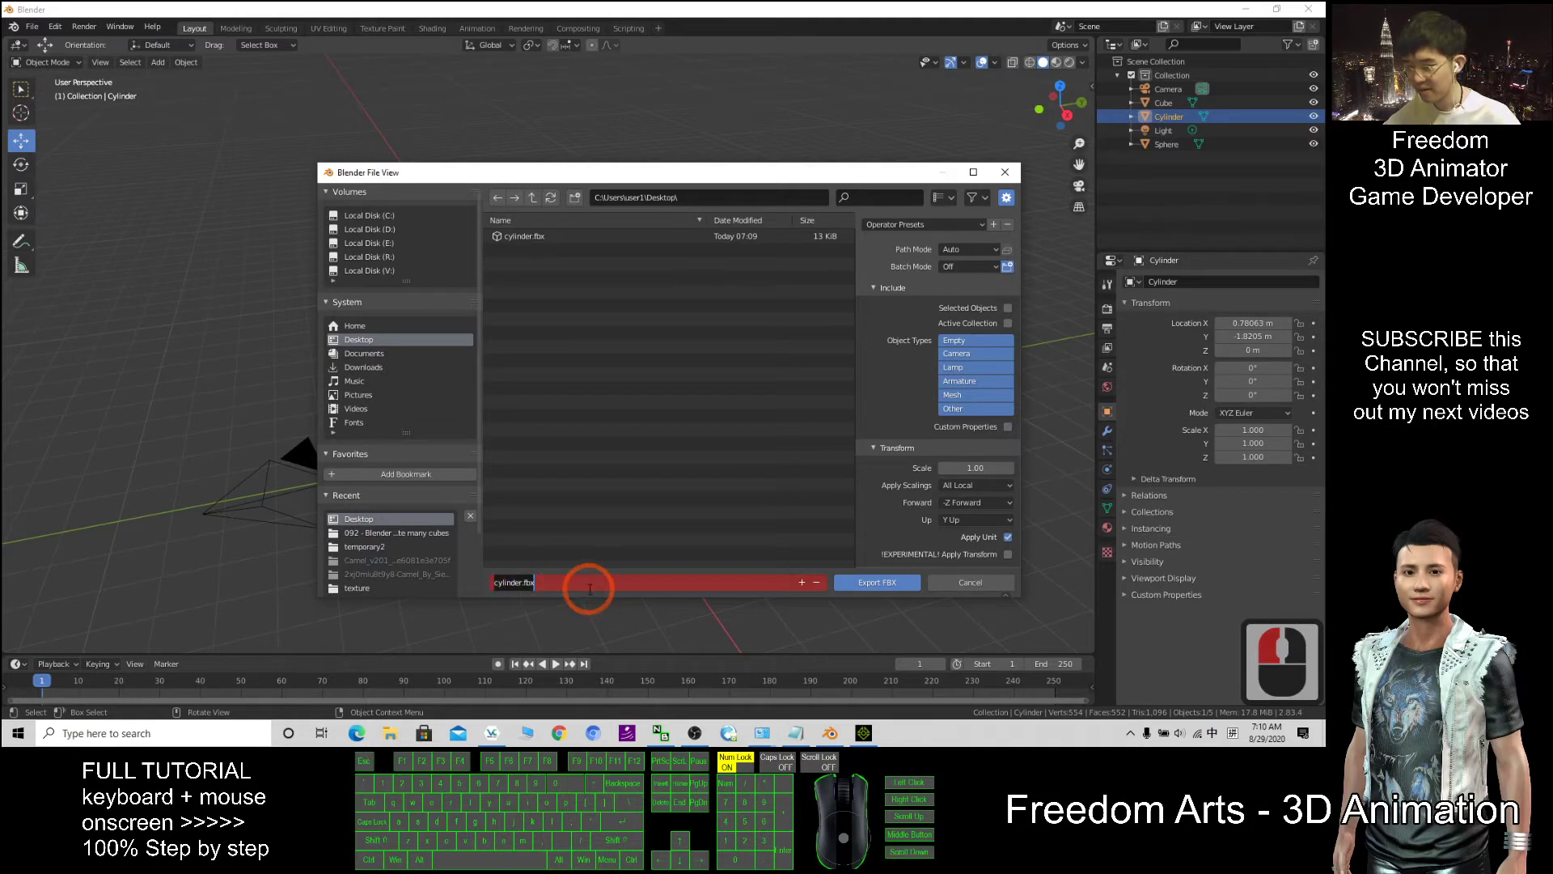
{"action": "type", "text": "a"}
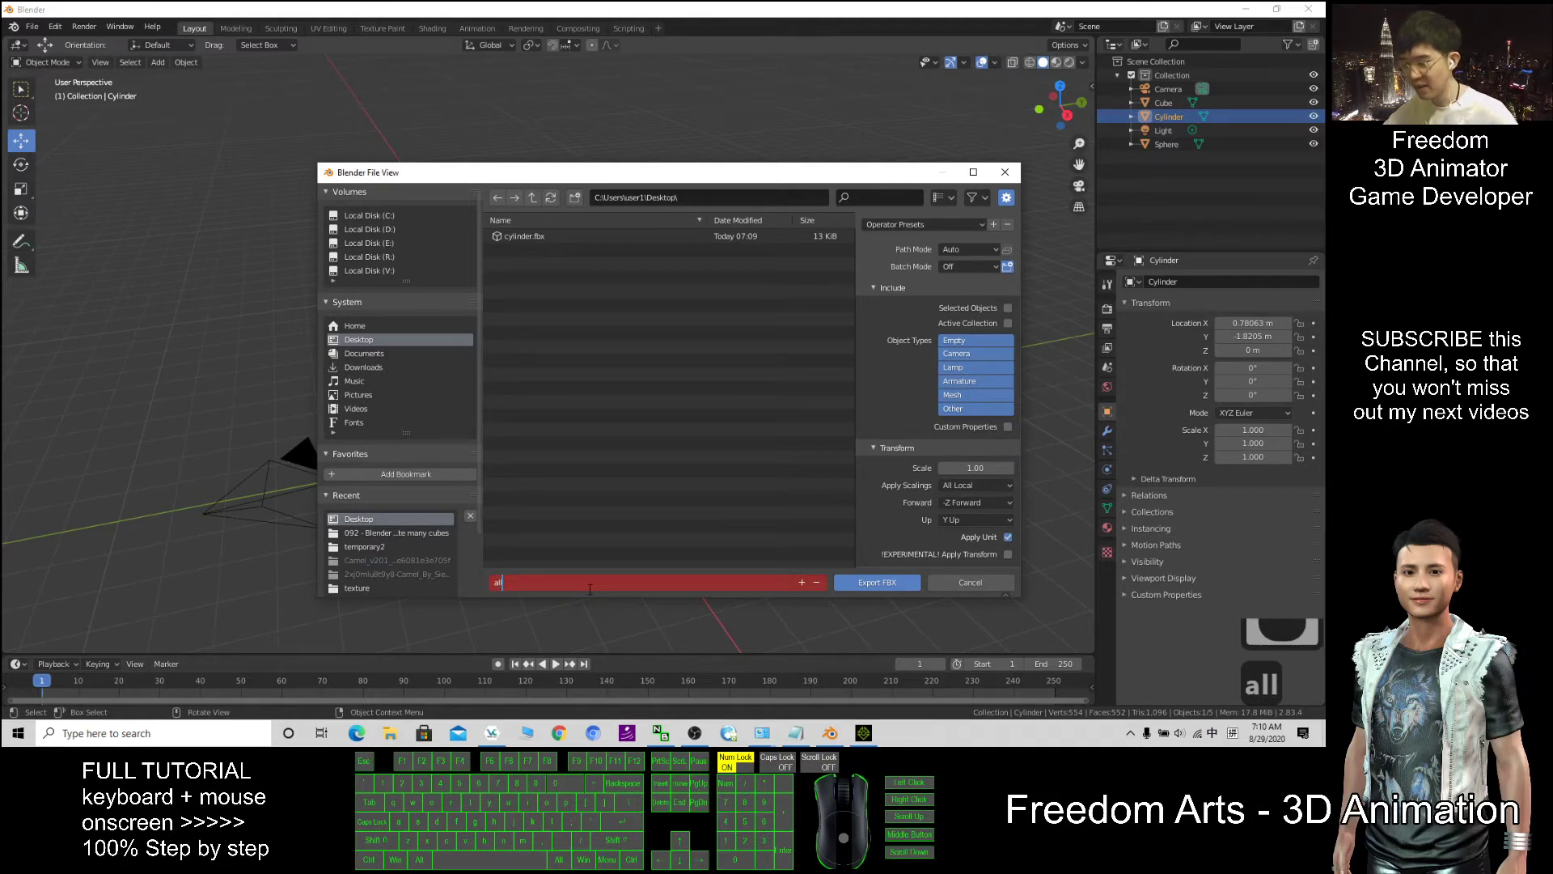
{"action": "type", "text": "ll"}
{"action": "left_click", "coordinate": [878, 582]}
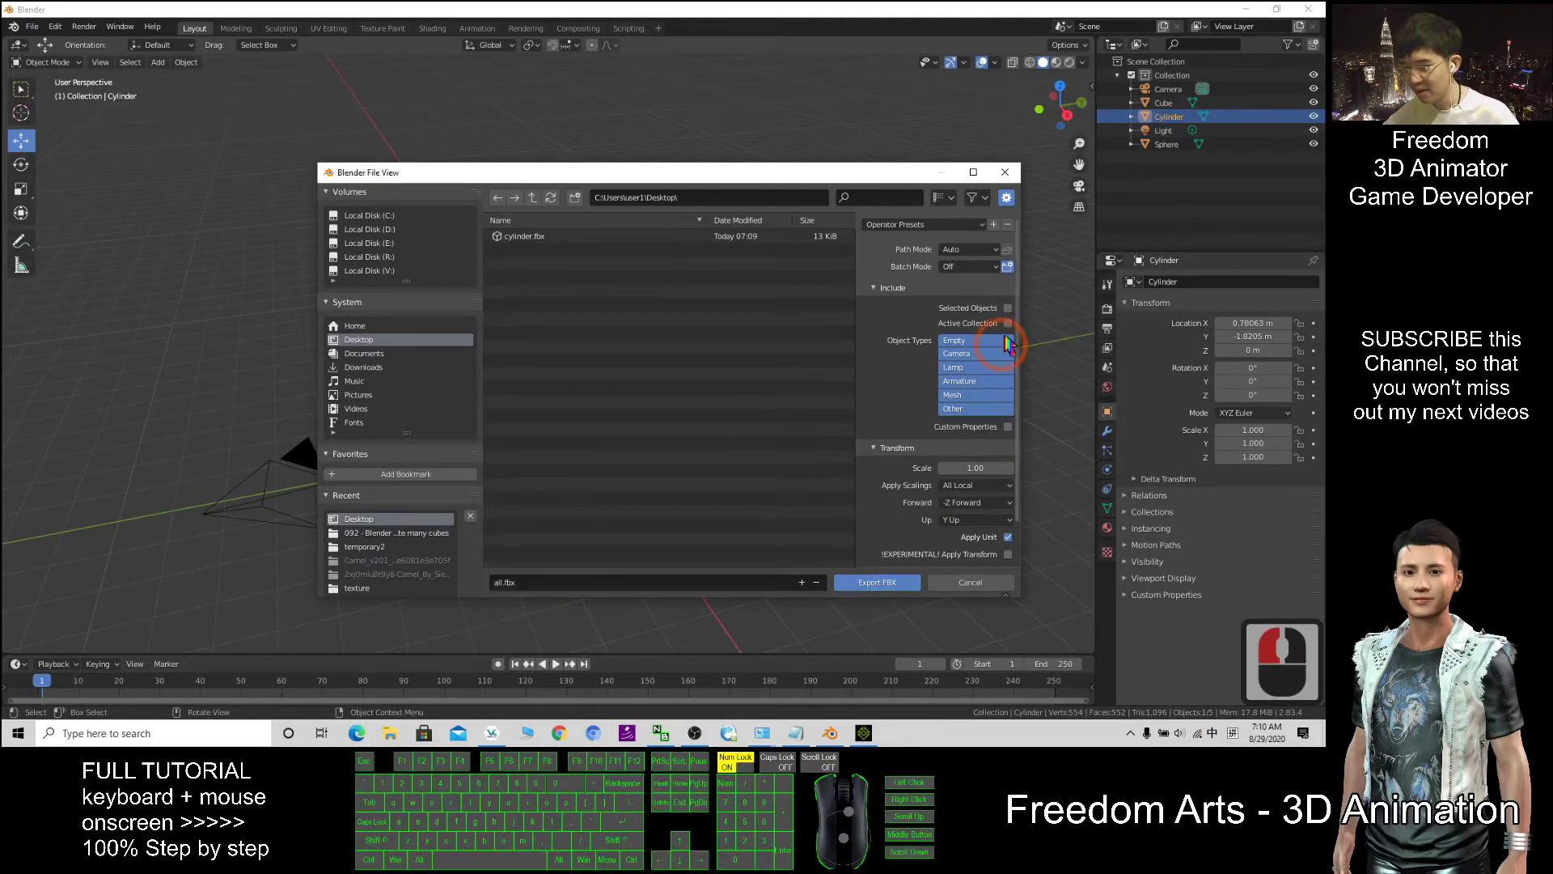
{"action": "left_click", "coordinate": [863, 582]}
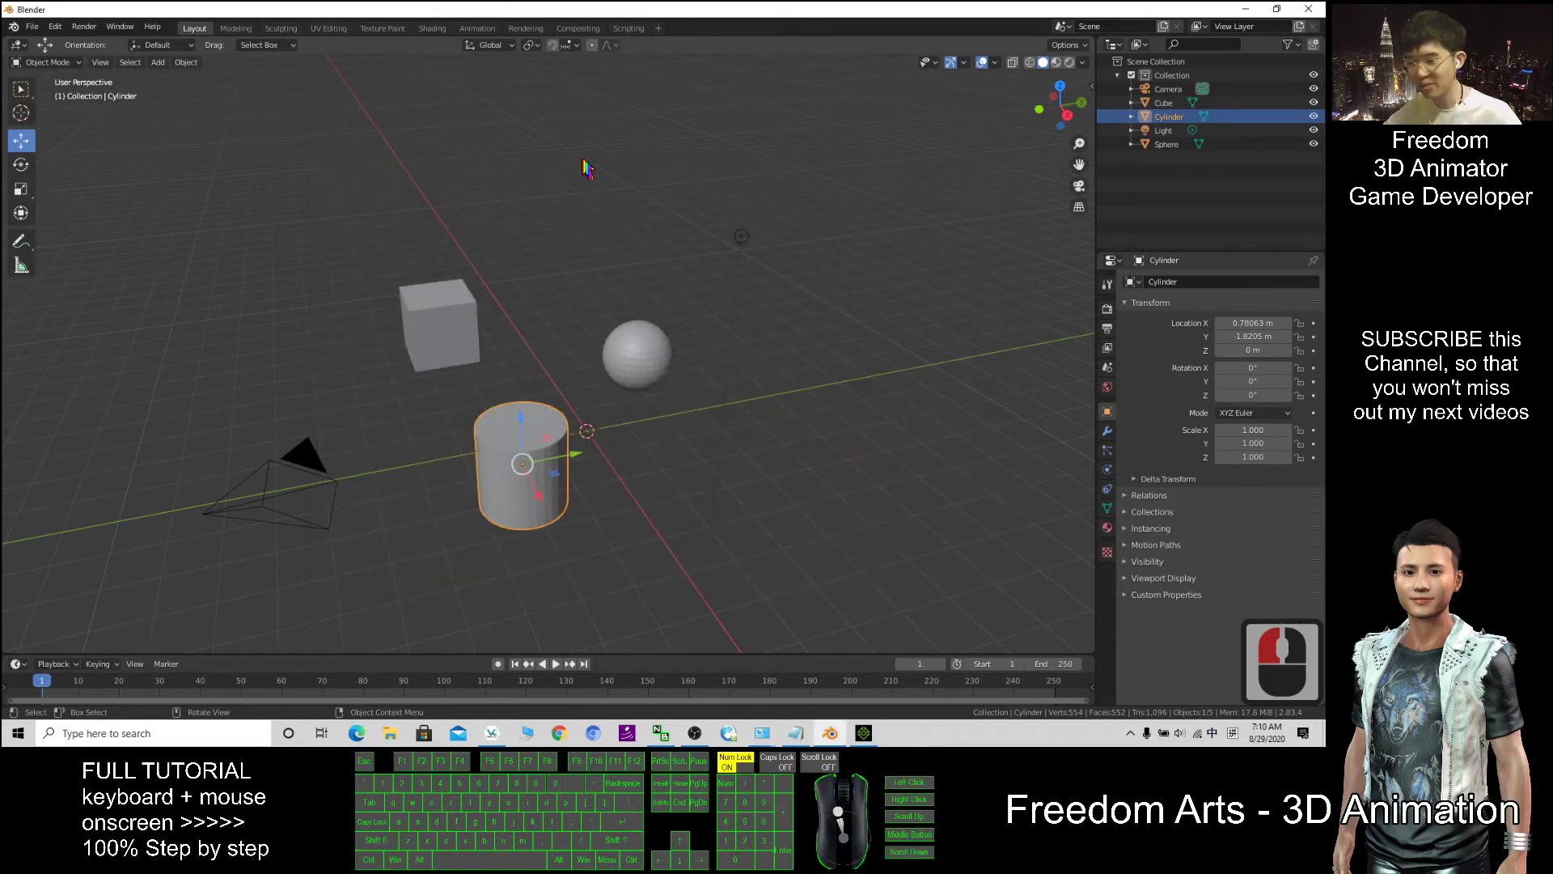
Step: Switch back to iClone 7 and start a new empty project
{"action": "left_click", "coordinate": [1244, 9]}
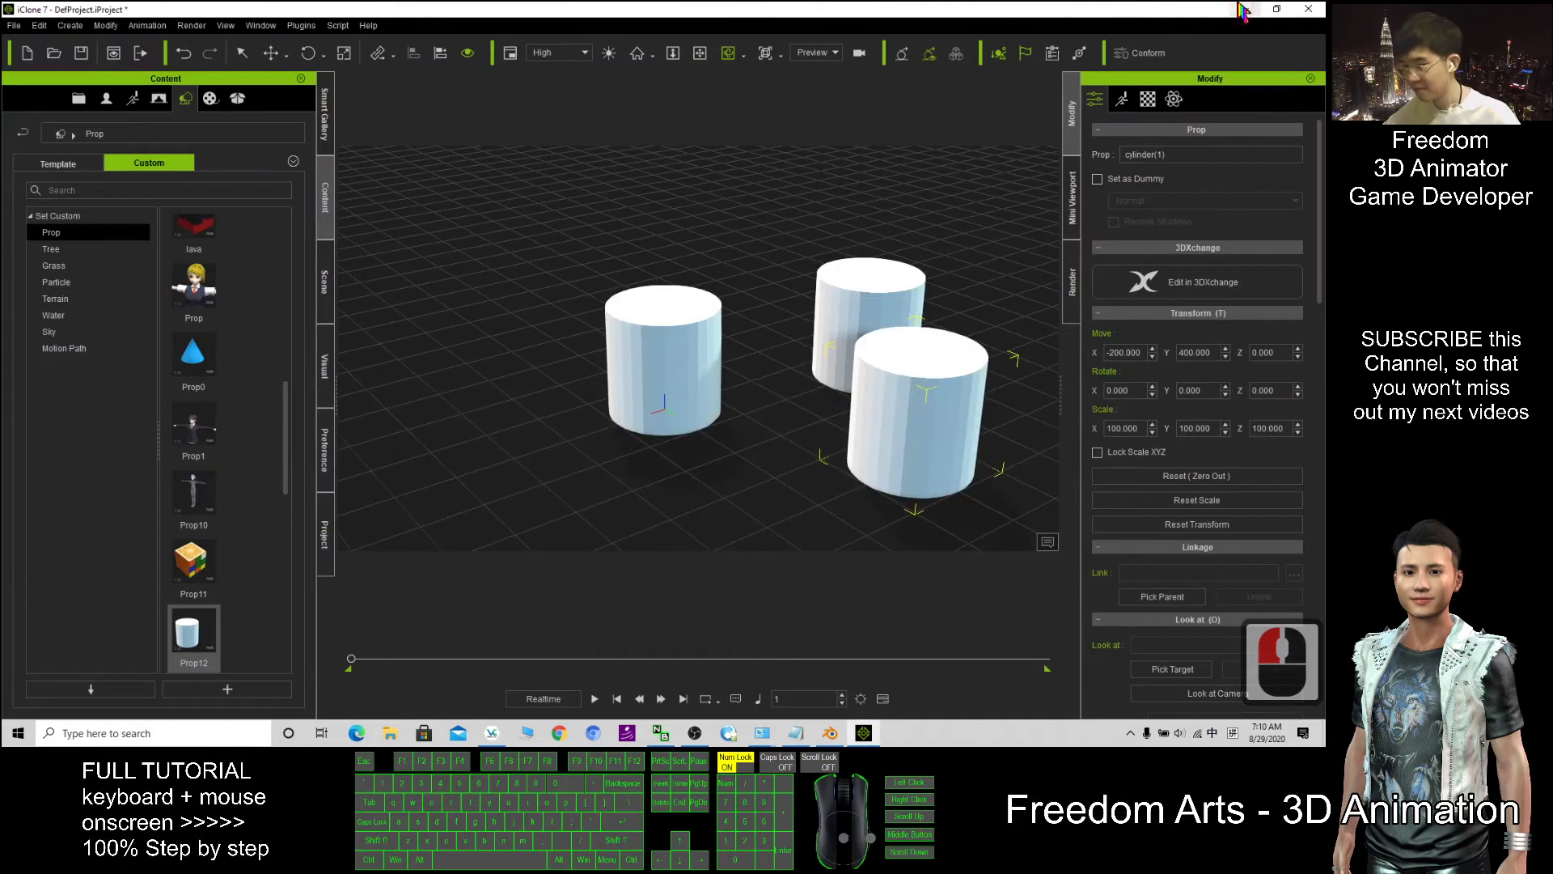
{"action": "left_click", "coordinate": [13, 25]}
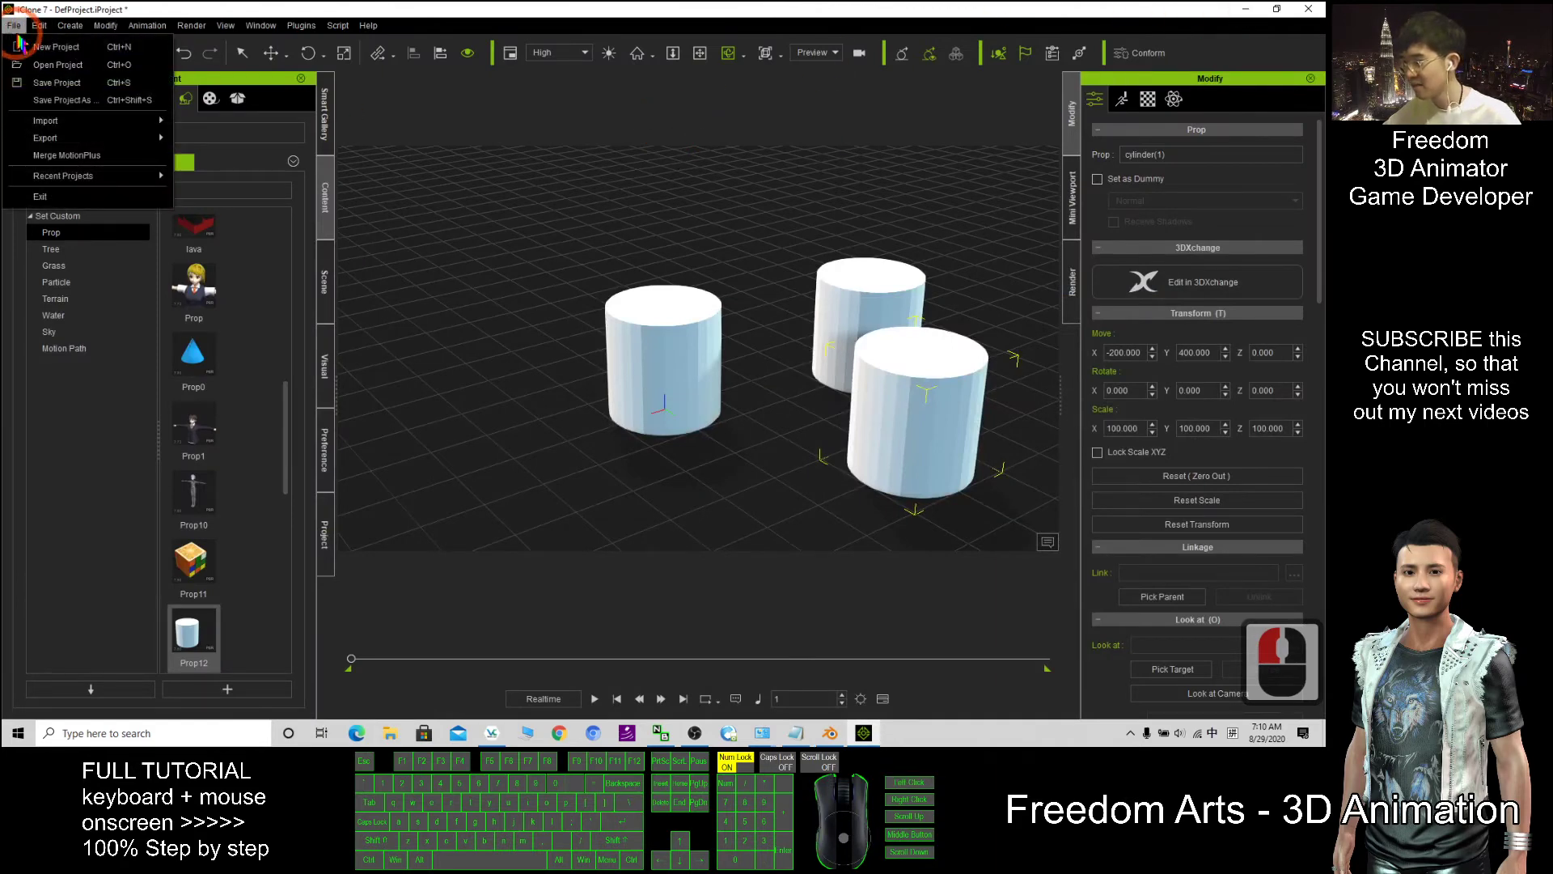
{"action": "left_click", "coordinate": [49, 47]}
{"action": "left_click", "coordinate": [659, 399]}
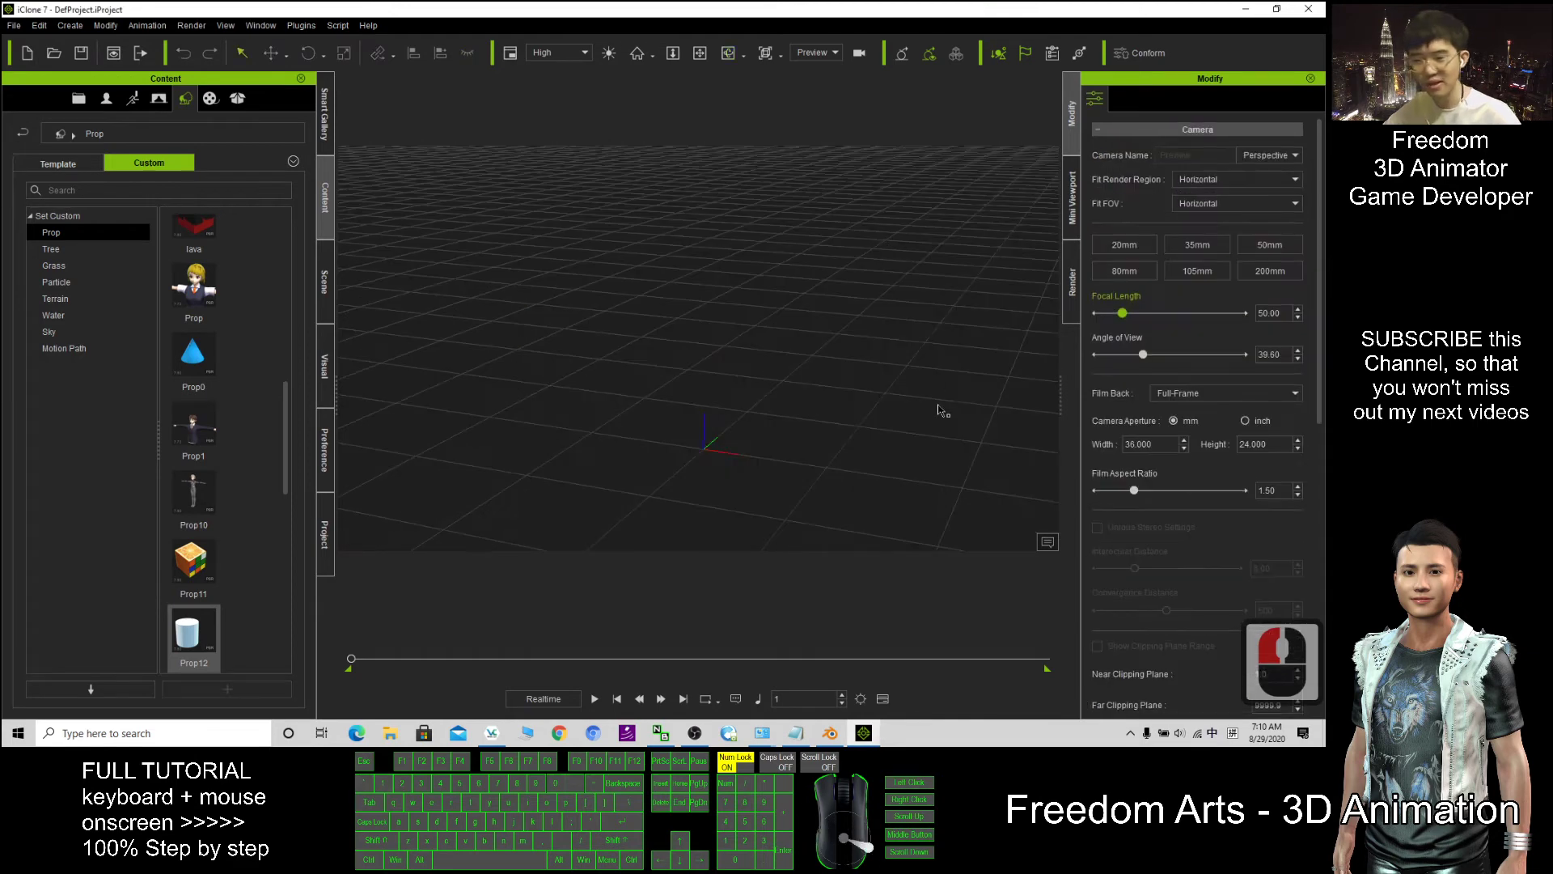
Step: Import all.fbx from the desktop into the scene, breaking its meshes into sub-props, and maximise the window
{"action": "left_click_drag", "start_coordinate": [718, 11], "coordinate": [745, 48]}
{"action": "left_click", "coordinate": [30, 168]}
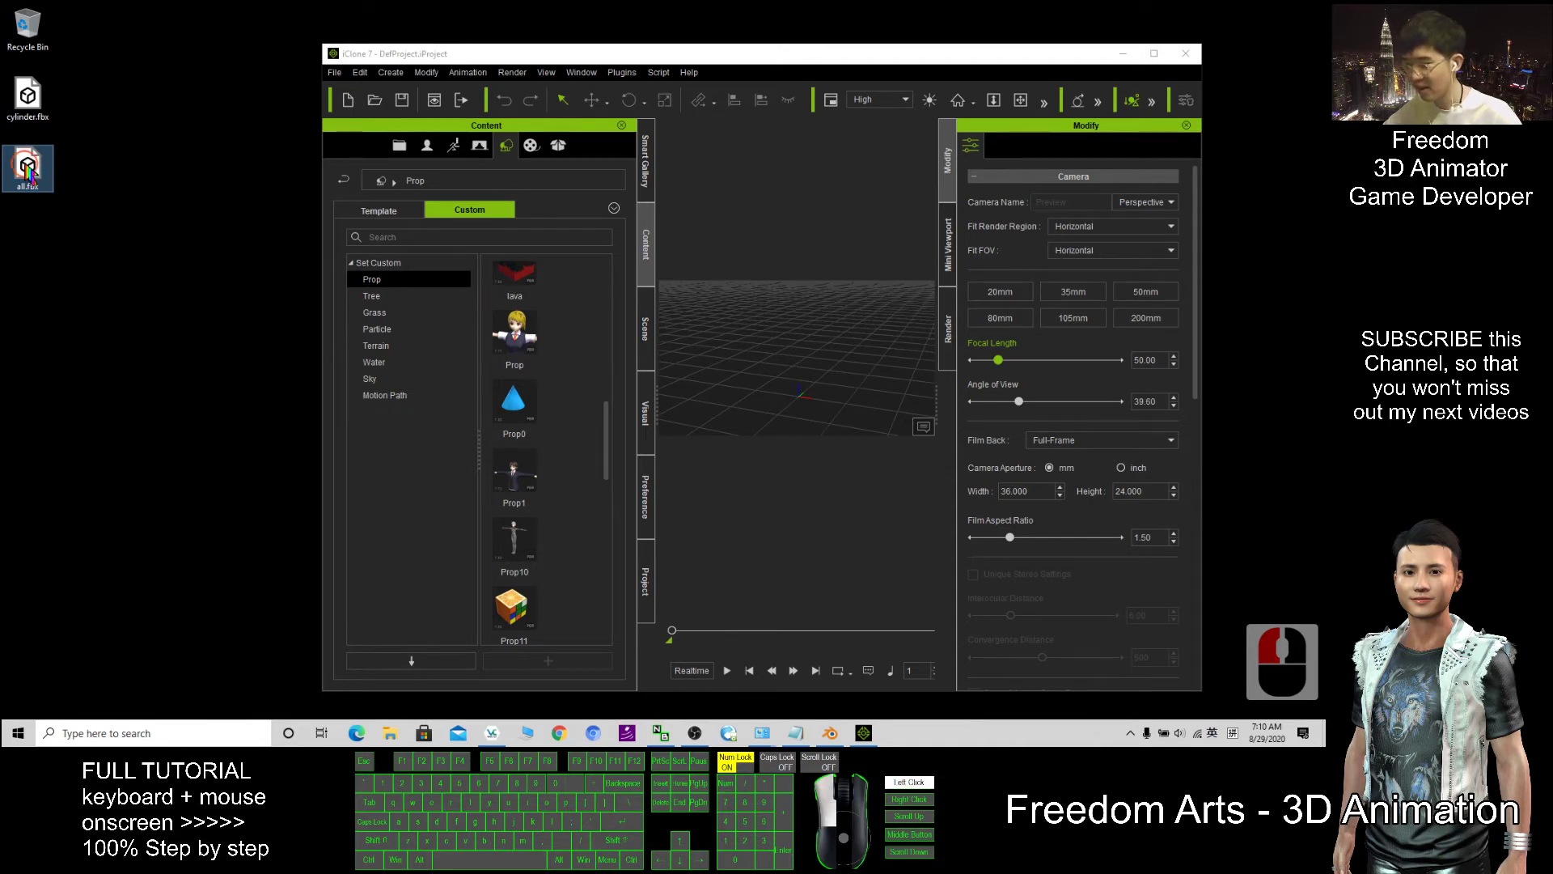
{"action": "left_click_drag", "start_coordinate": [30, 168], "coordinate": [904, 352]}
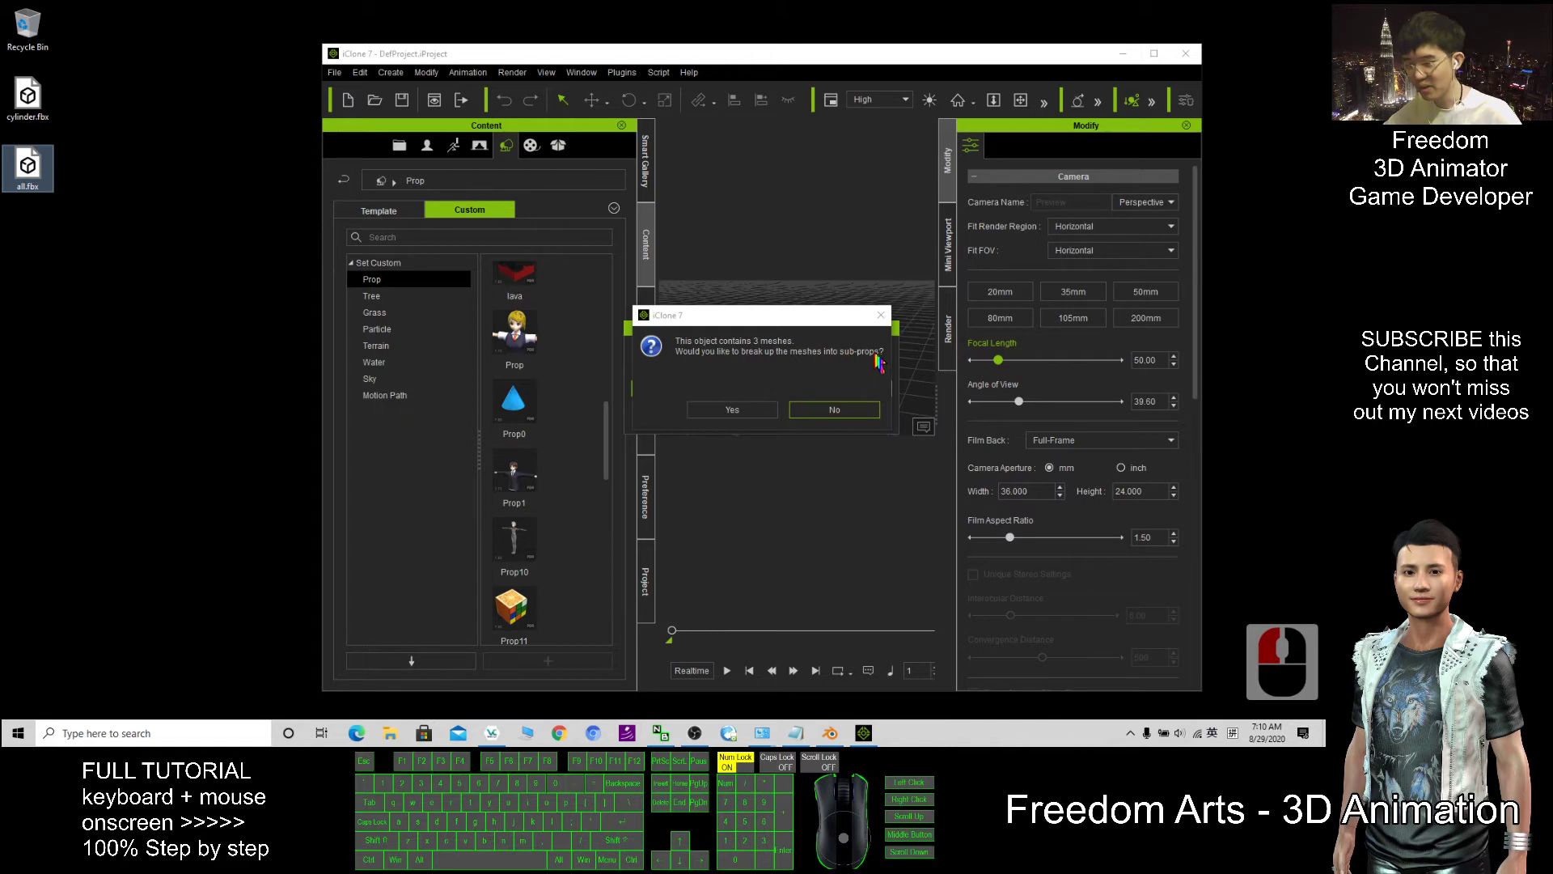
{"action": "left_click", "coordinate": [732, 410]}
{"action": "left_click", "coordinate": [1153, 54]}
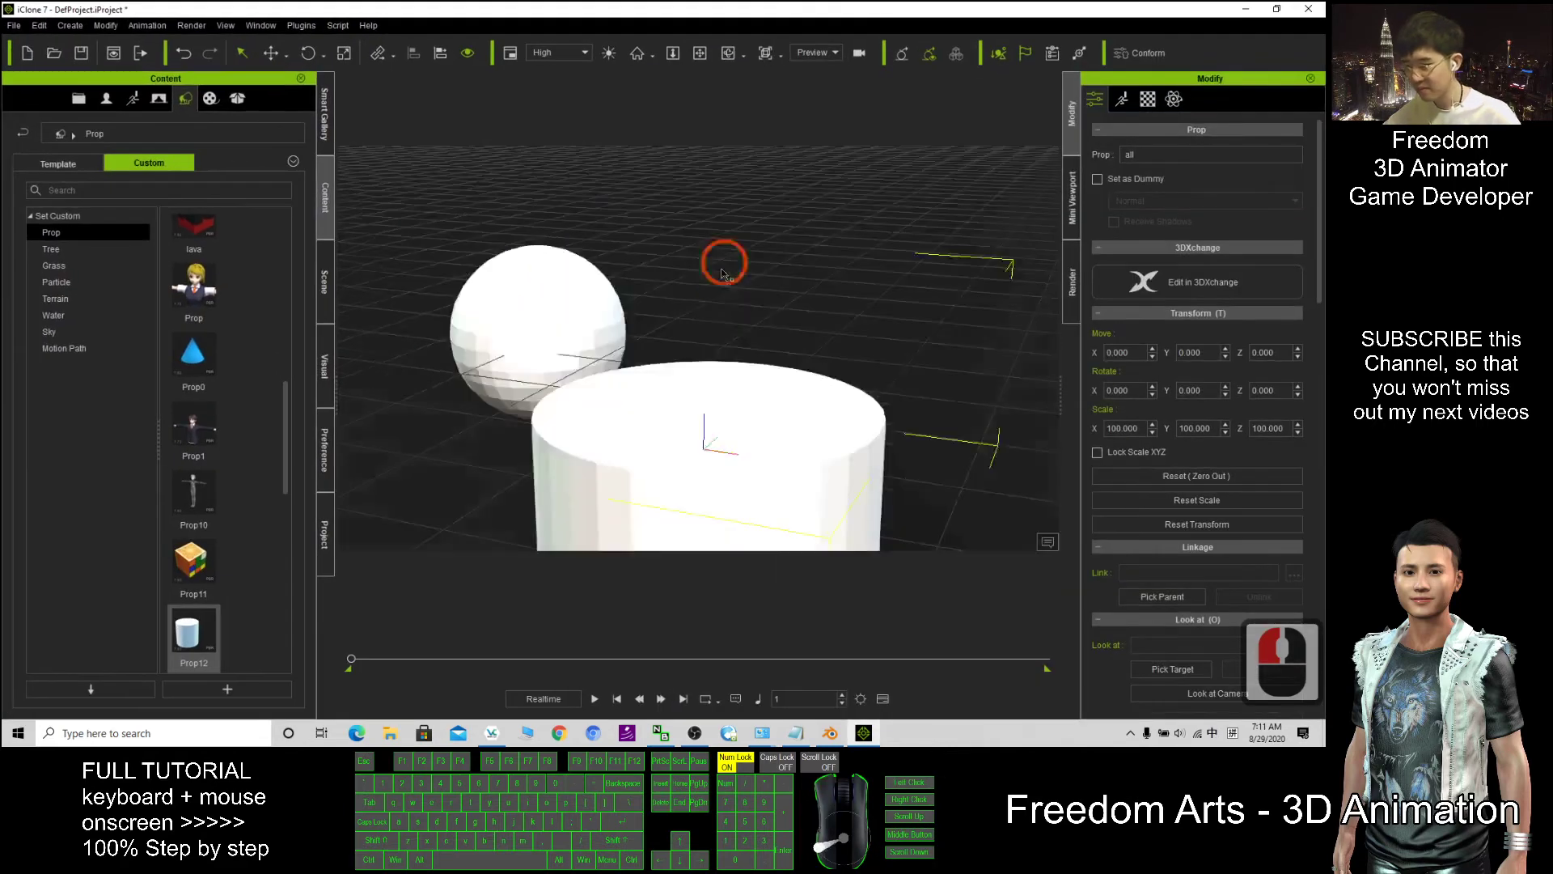
Step: Select the sphere and then the cylinder sub-prop, and move the cylinder farther from the cube
{"action": "scroll", "coordinate": [722, 273], "scroll_direction": "down", "scroll_amount": 20}
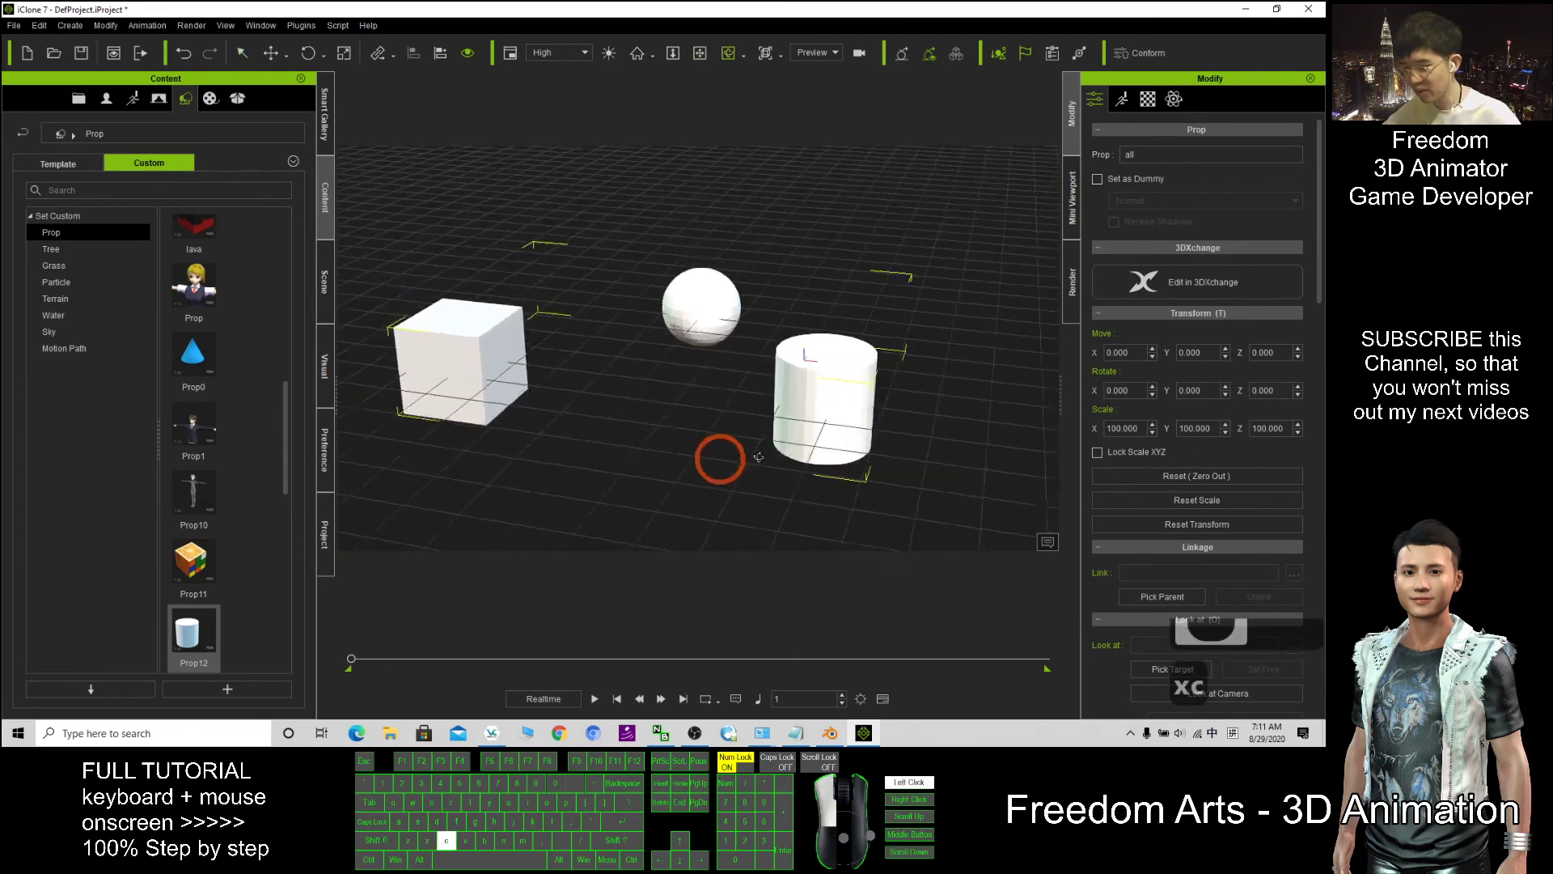
{"action": "double_click", "coordinate": [682, 296]}
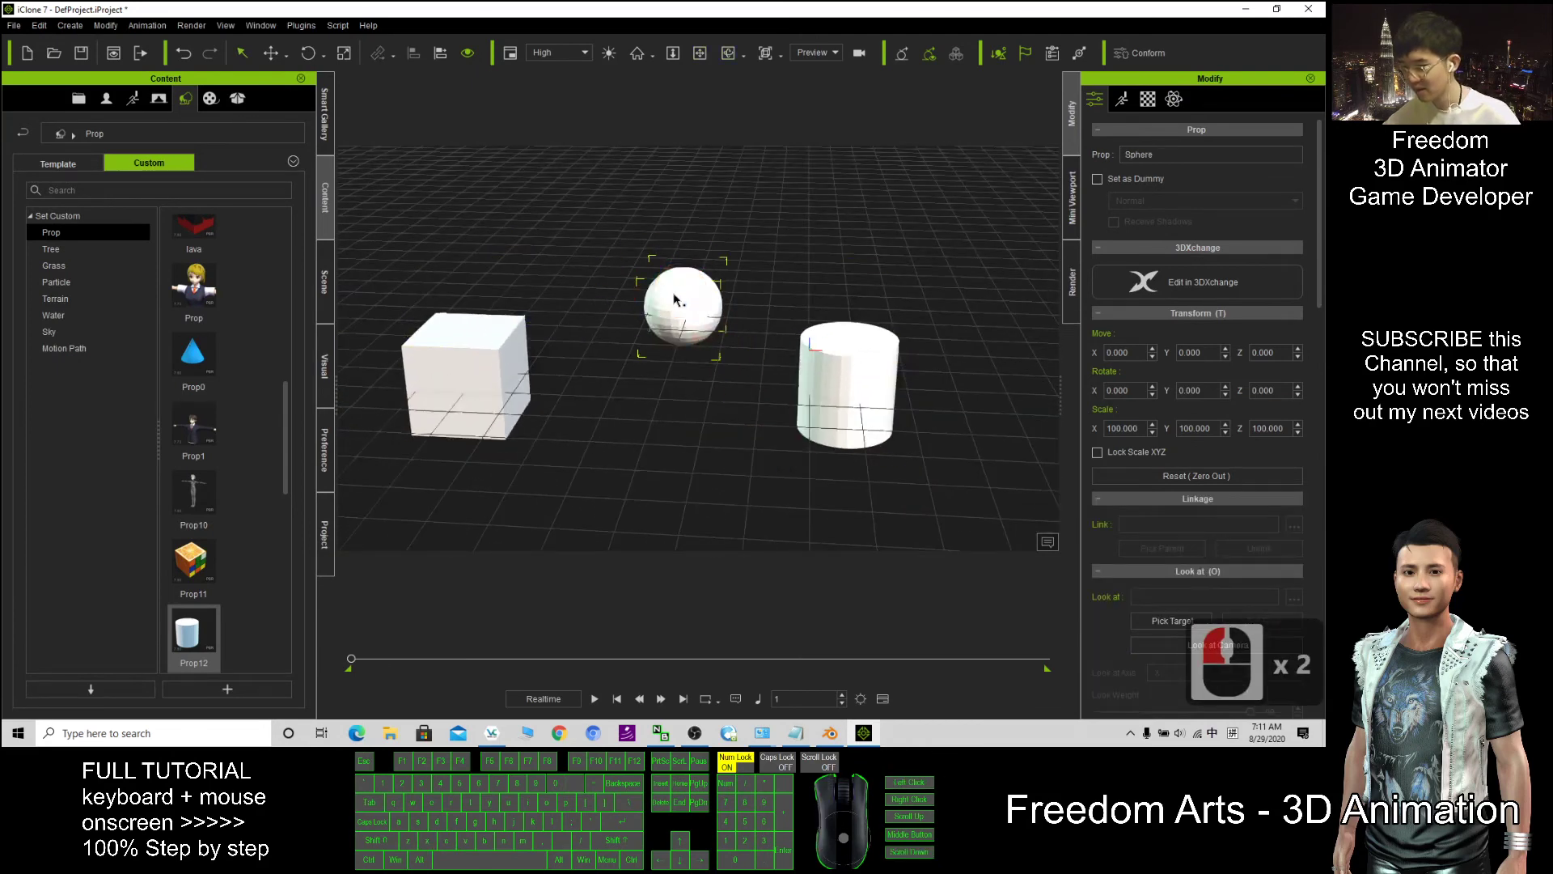
{"action": "left_click", "coordinate": [849, 361]}
{"action": "key", "text": "w"}
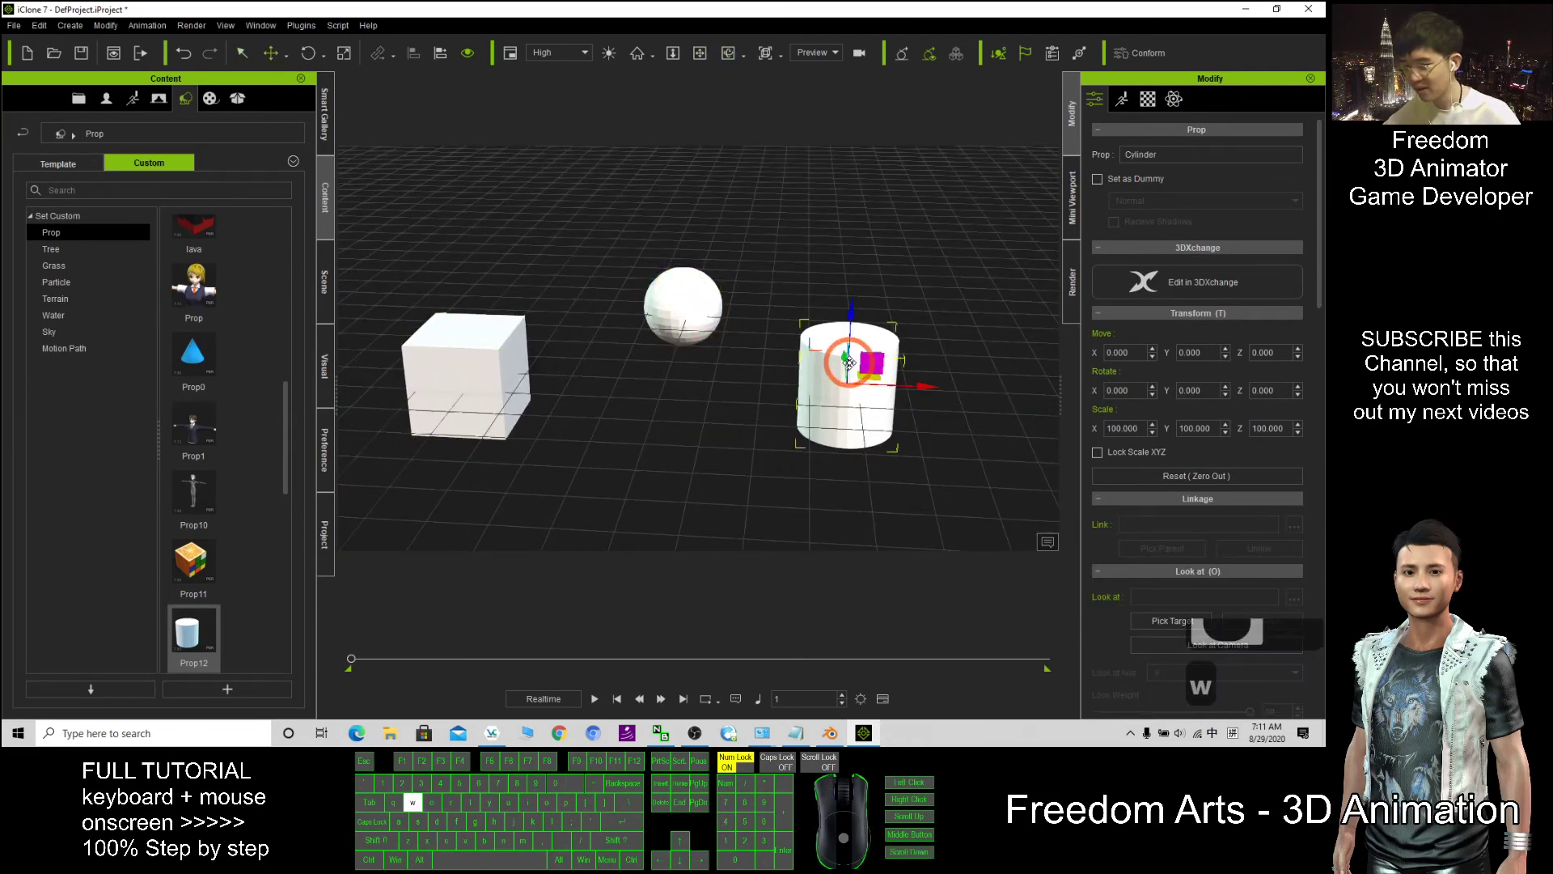
{"action": "left_click_drag", "start_coordinate": [880, 376], "coordinate": [708, 392]}
Step: Move the sphere sub-prop slightly backward and select the cube sub-prop
{"action": "left_click", "coordinate": [693, 305]}
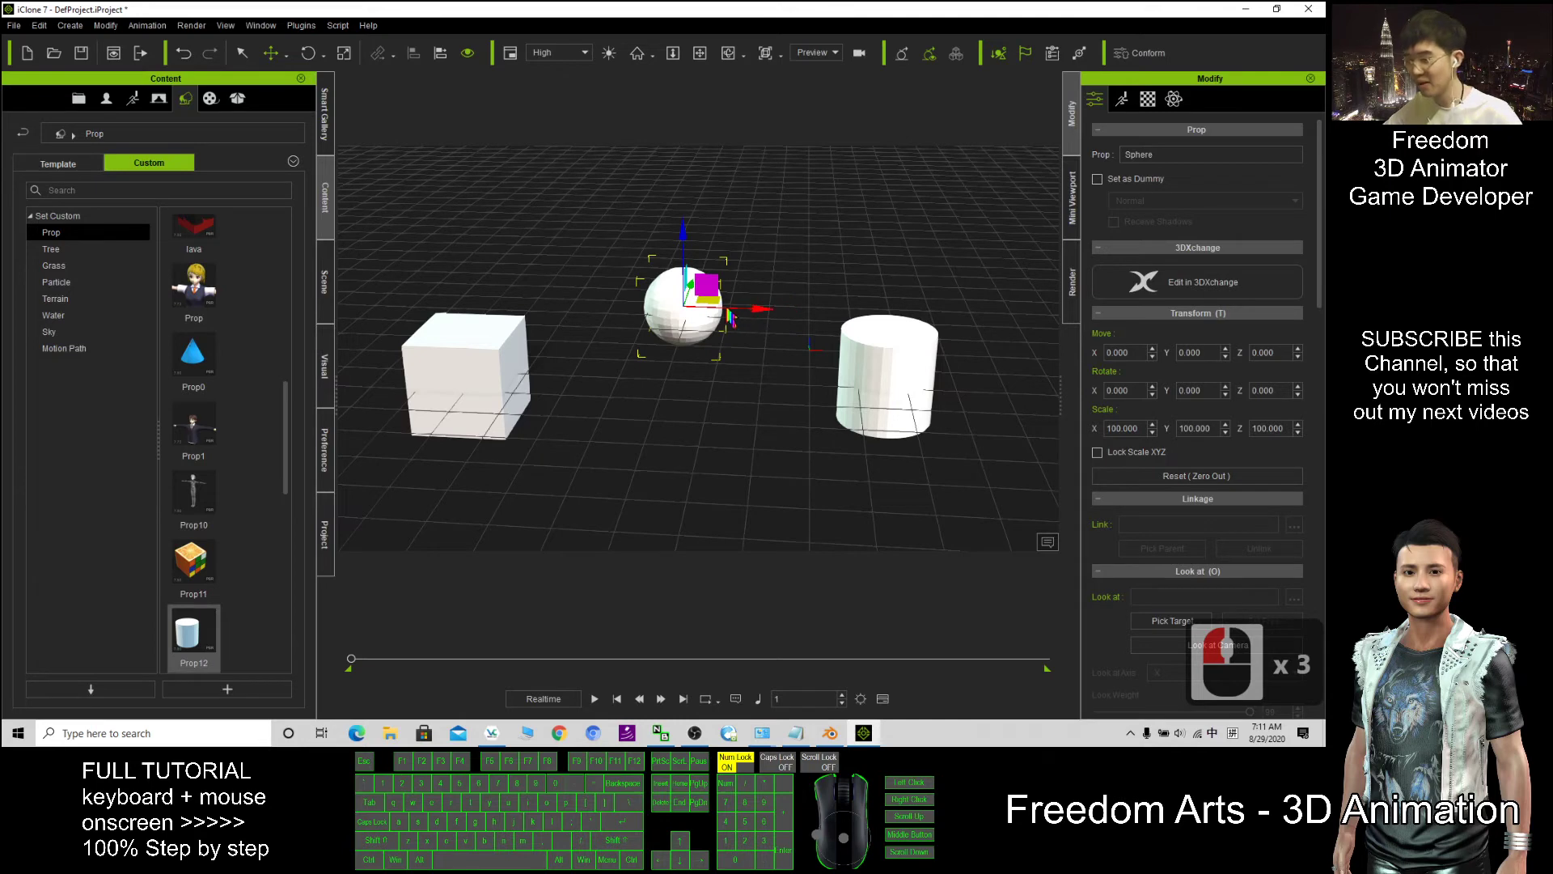
{"action": "mouse_move", "coordinate": [714, 303]}
{"action": "left_mouse_down"}
{"action": "mouse_move", "coordinate": [715, 367]}
{"action": "mouse_move", "coordinate": [714, 289]}
{"action": "left_mouse_up"}
{"action": "left_click", "coordinate": [515, 387]}
{"action": "left_click", "coordinate": [492, 343]}
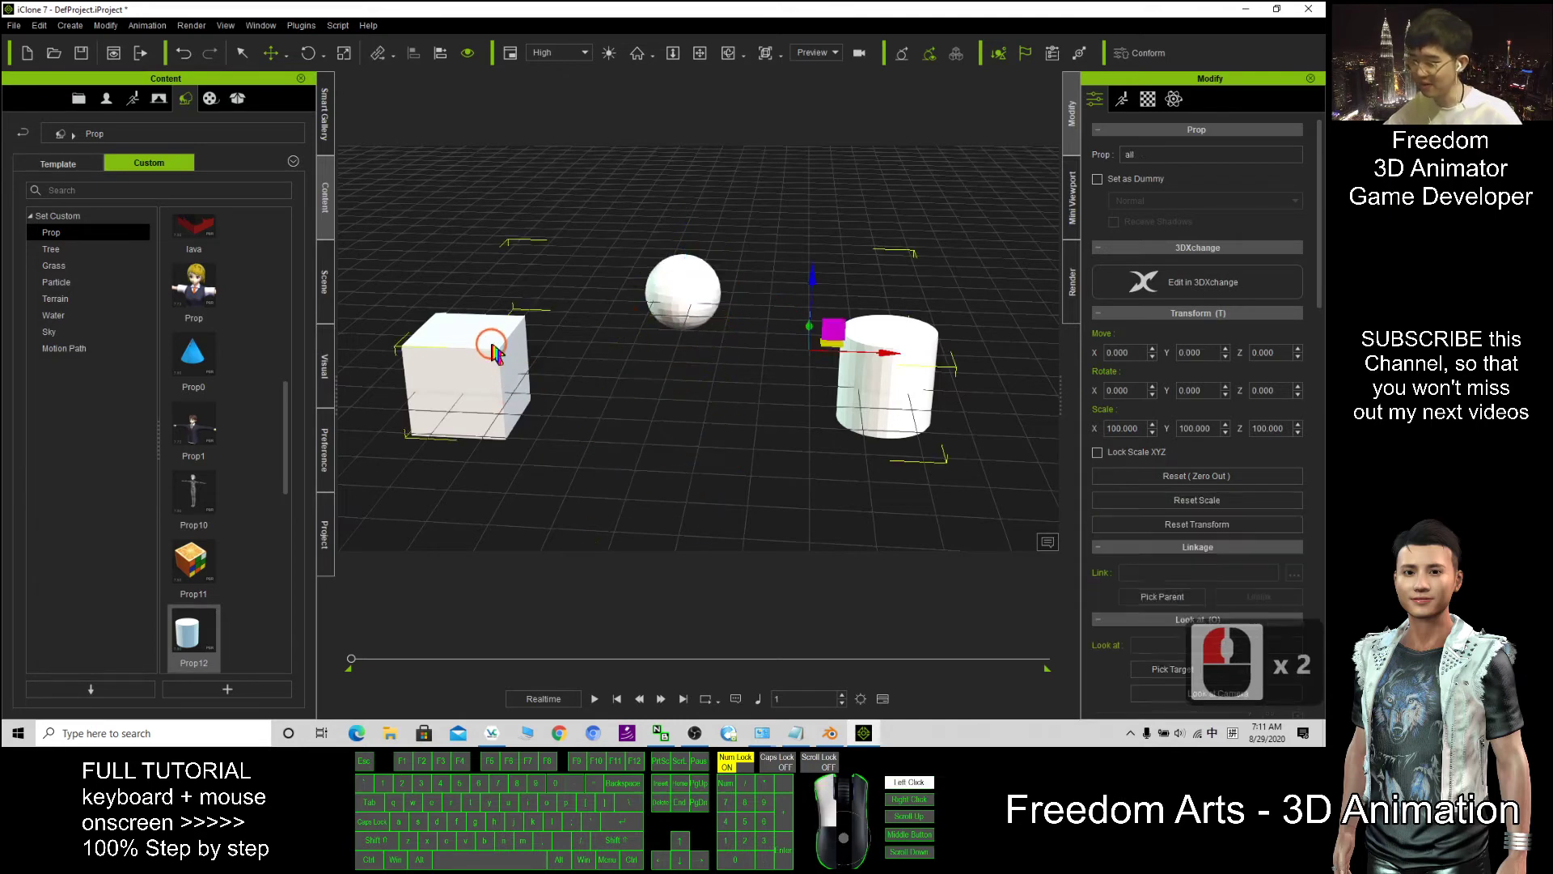
Step: Inspect the separated cube, sphere and cylinder from several angles and distances
{"action": "key", "text": "s"}
{"action": "key", "text": "c"}
{"action": "left_click_drag", "start_coordinate": [894, 359], "coordinate": [793, 222]}
{"action": "scroll", "coordinate": [642, 346], "scroll_direction": "down", "scroll_amount": 17}
{"action": "scroll", "coordinate": [642, 346], "scroll_direction": "down", "scroll_amount": 20}
{"action": "key", "text": "x"}
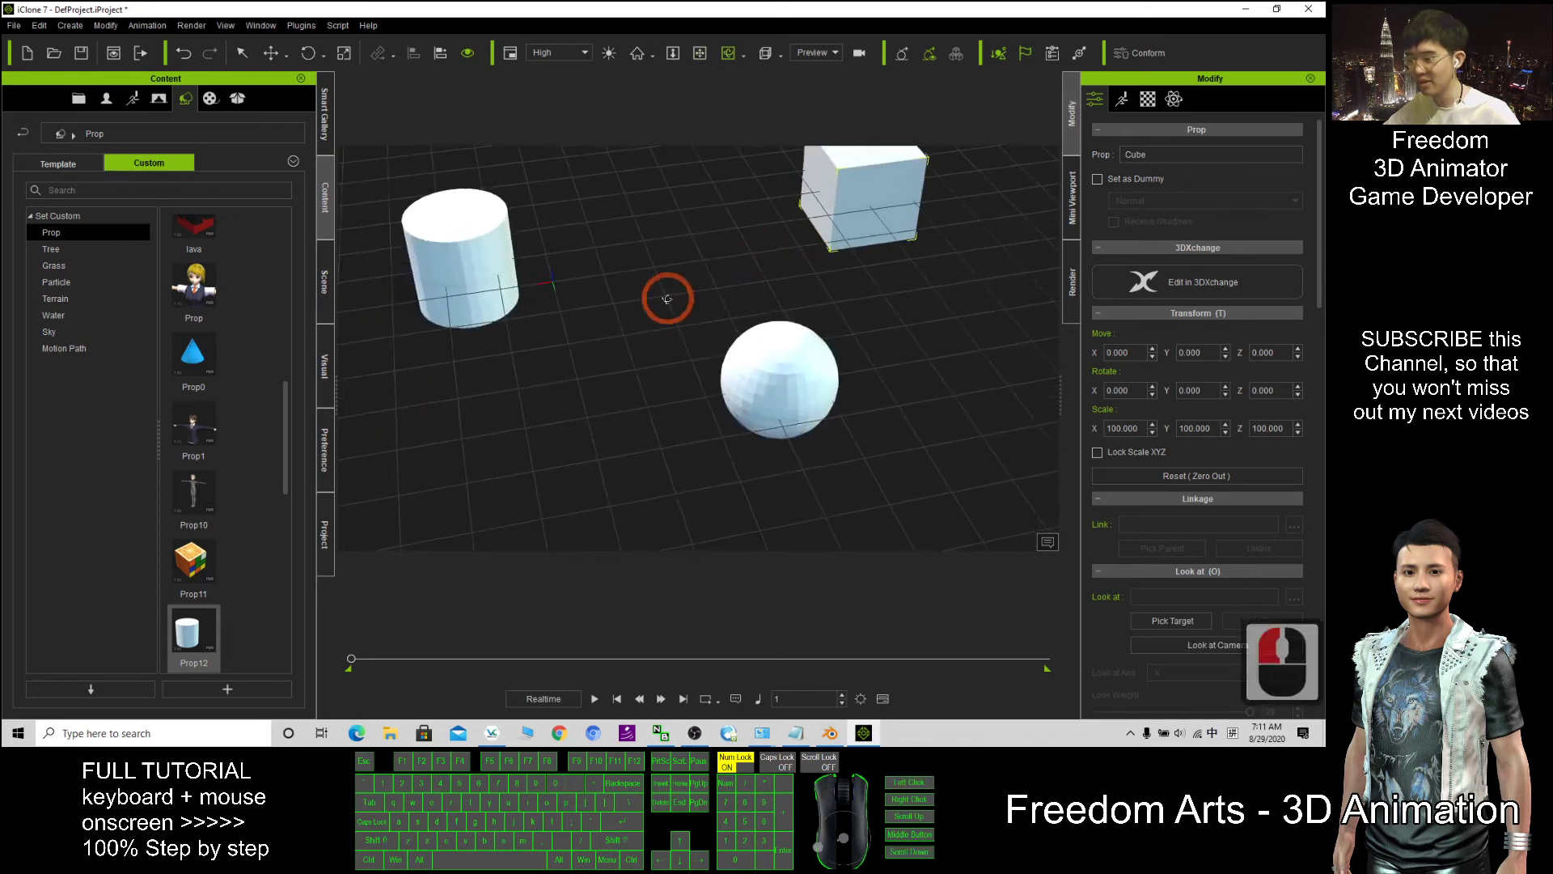
{"action": "key", "text": "c"}
{"action": "left_click_drag", "start_coordinate": [666, 299], "coordinate": [544, 411]}
{"action": "key", "text": "x"}
Step: Switch to Blender and put the cylinder into Edit Mode, viewed close up
{"action": "left_click", "coordinate": [831, 731]}
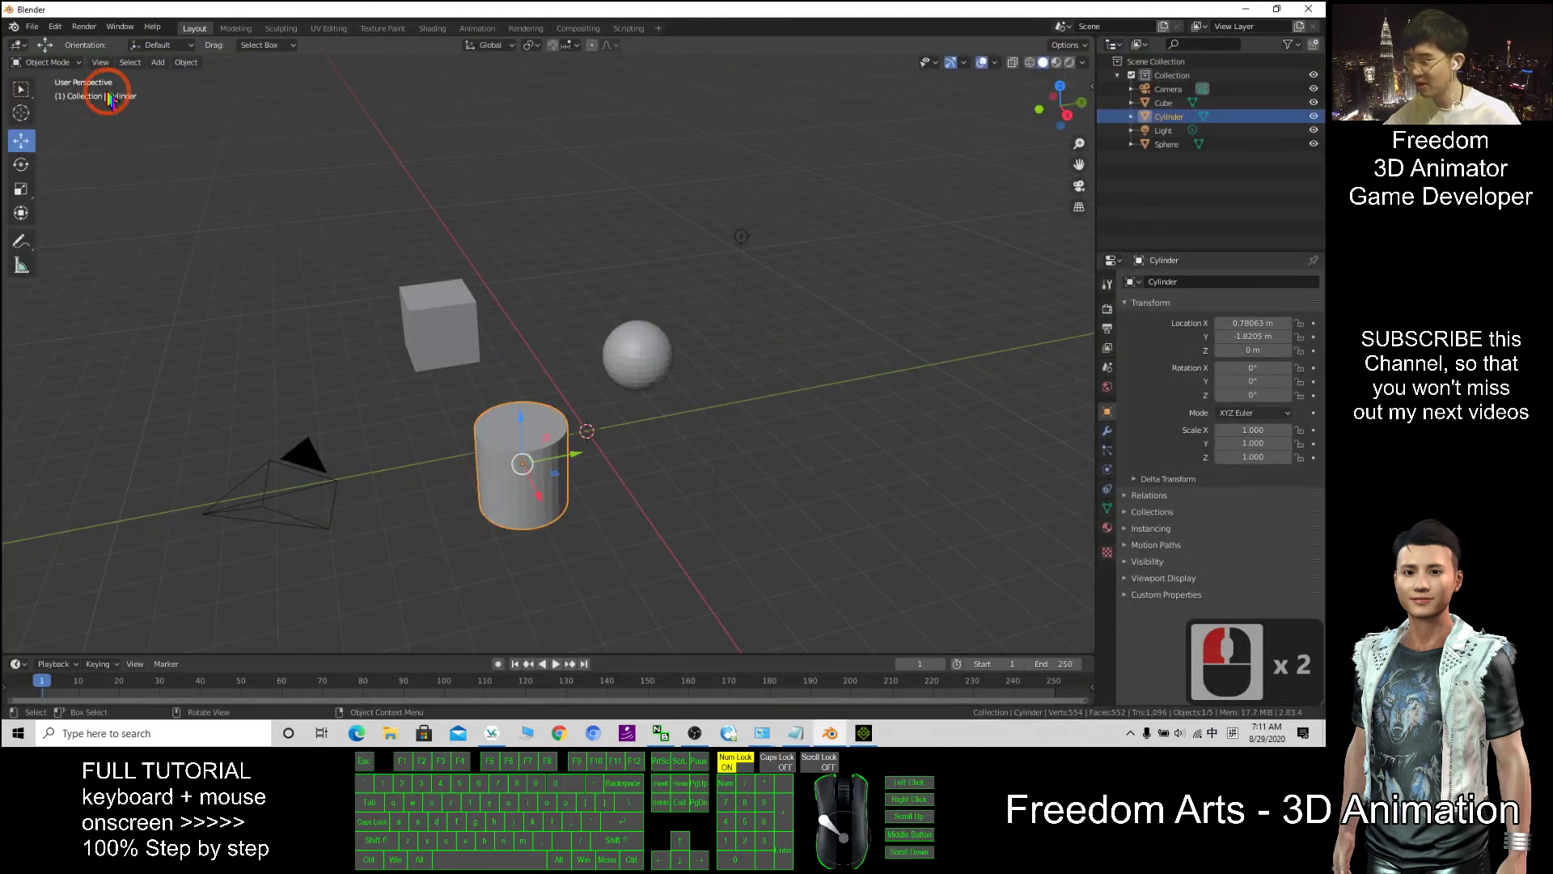
{"action": "left_click", "coordinate": [65, 63]}
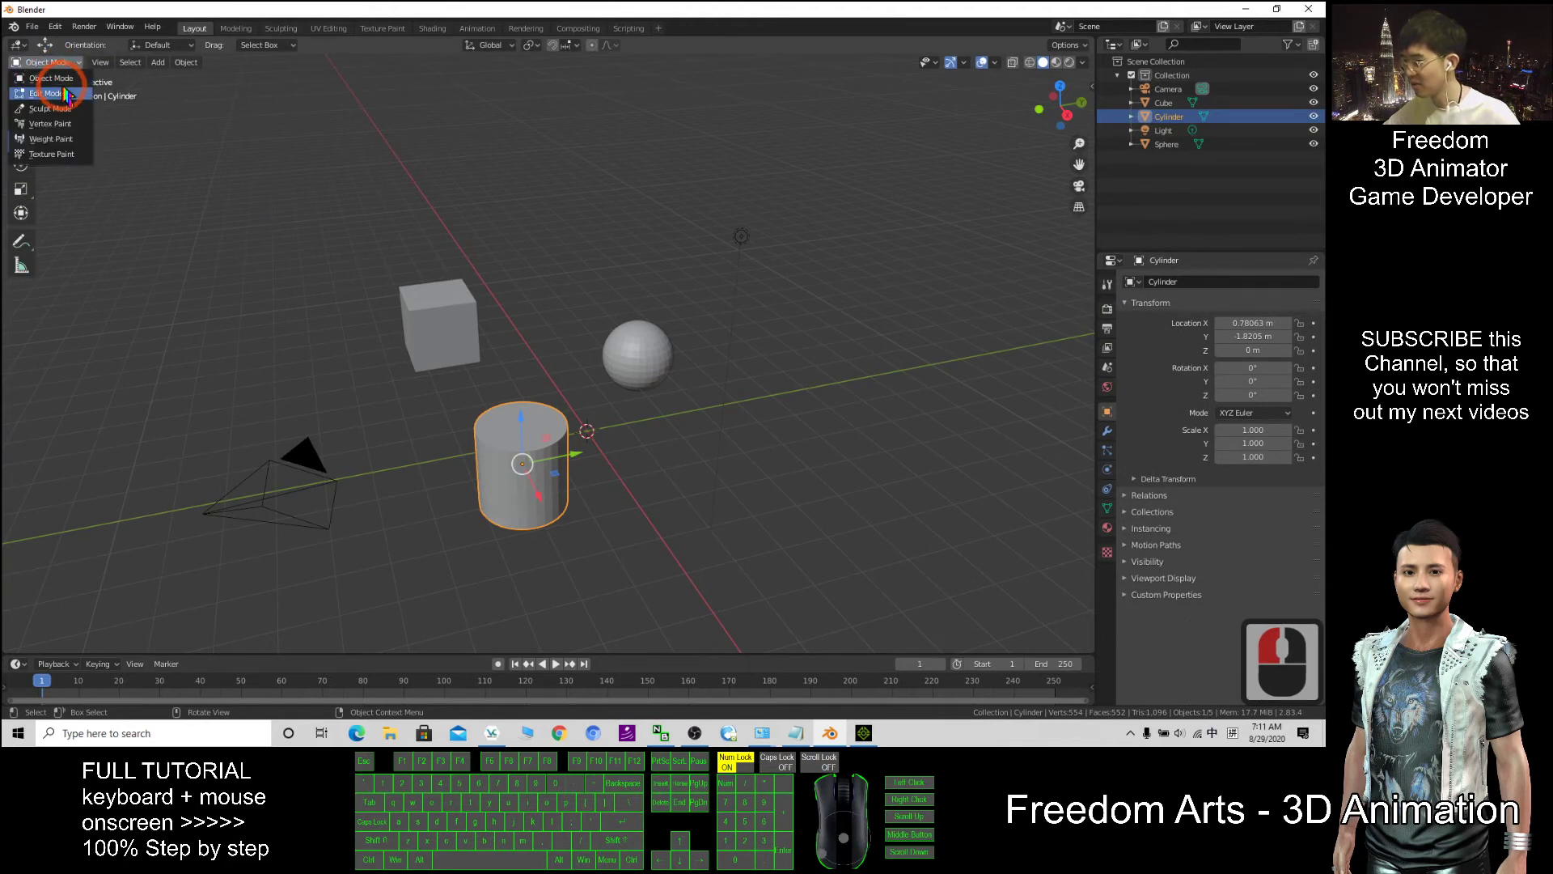
{"action": "left_click", "coordinate": [46, 93]}
{"action": "scroll", "coordinate": [567, 461], "scroll_direction": "up", "scroll_amount": 4}
{"action": "scroll", "coordinate": [582, 478], "scroll_direction": "down", "scroll_amount": 2}
{"action": "key", "text": "x"}
{"action": "left_click", "coordinate": [599, 532]}
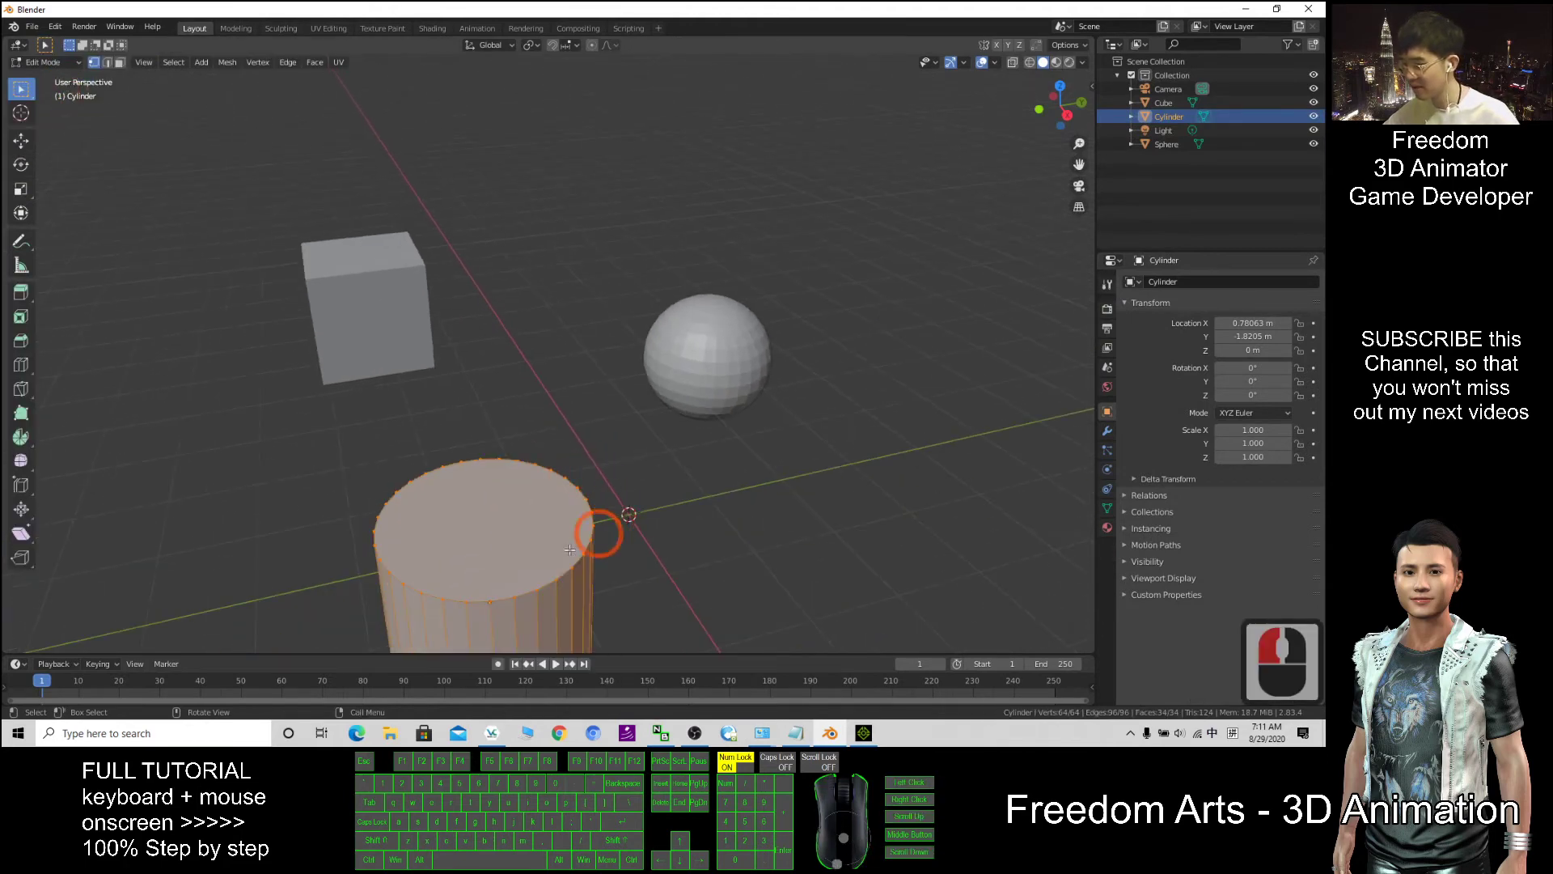
{"action": "scroll", "coordinate": [588, 566], "scroll_direction": "down", "scroll_amount": 6}
{"action": "scroll", "coordinate": [652, 423], "scroll_direction": "up", "scroll_amount": 7}
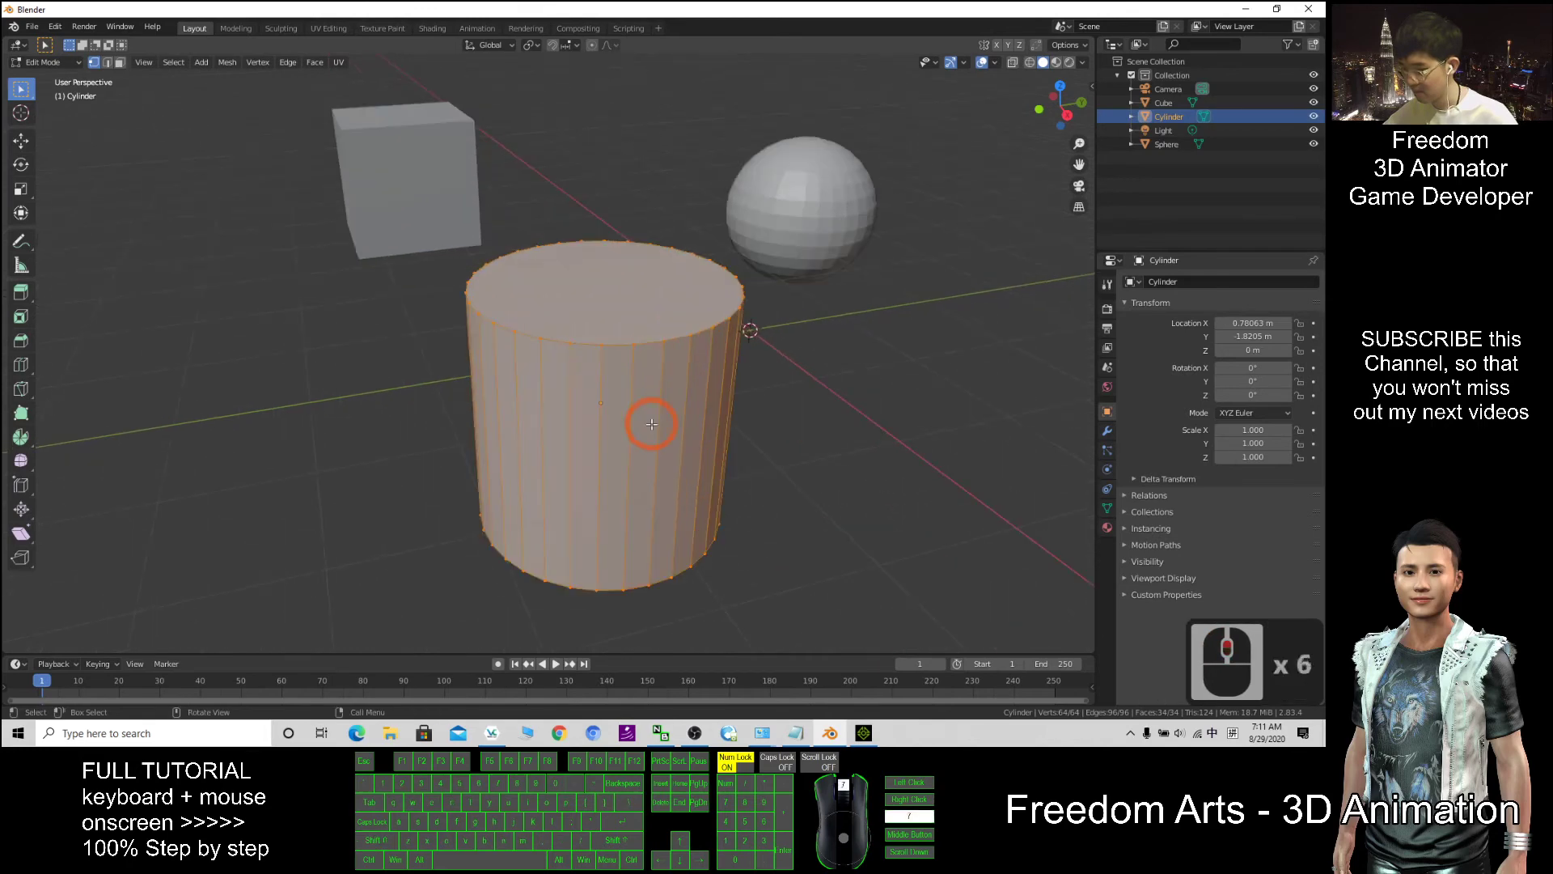
Step: Switch the cylinder mesh to face selection and extrude one narrow side face outward into a thin fin
{"action": "left_click", "coordinate": [680, 394]}
{"action": "scroll", "coordinate": [641, 369], "scroll_direction": "down", "scroll_amount": 3}
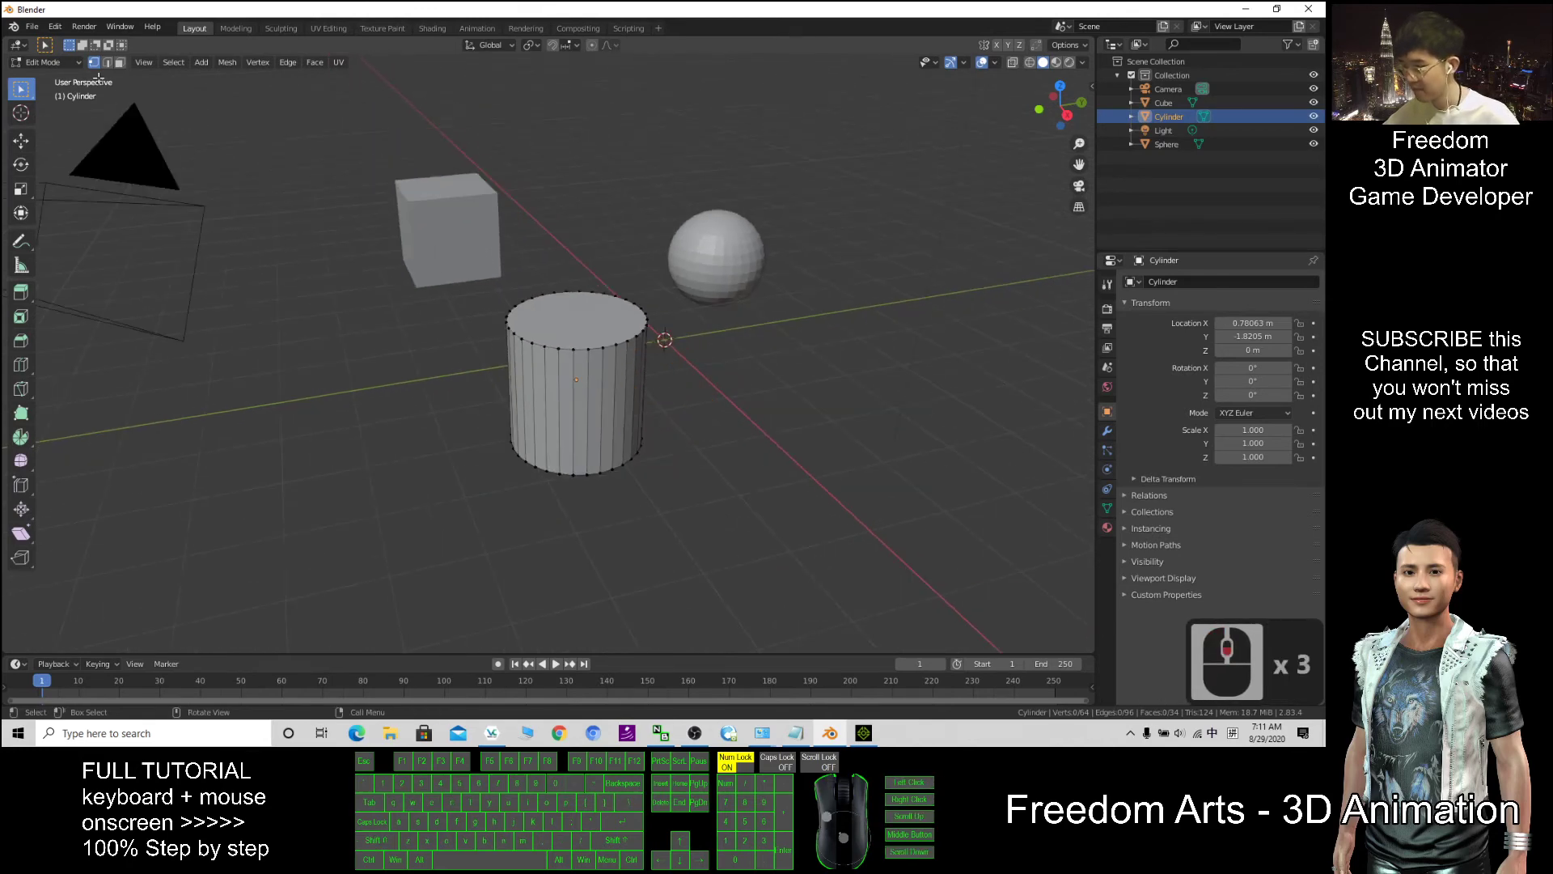
{"action": "left_click", "coordinate": [121, 64]}
{"action": "left_click", "coordinate": [418, 177]}
{"action": "left_click", "coordinate": [636, 363]}
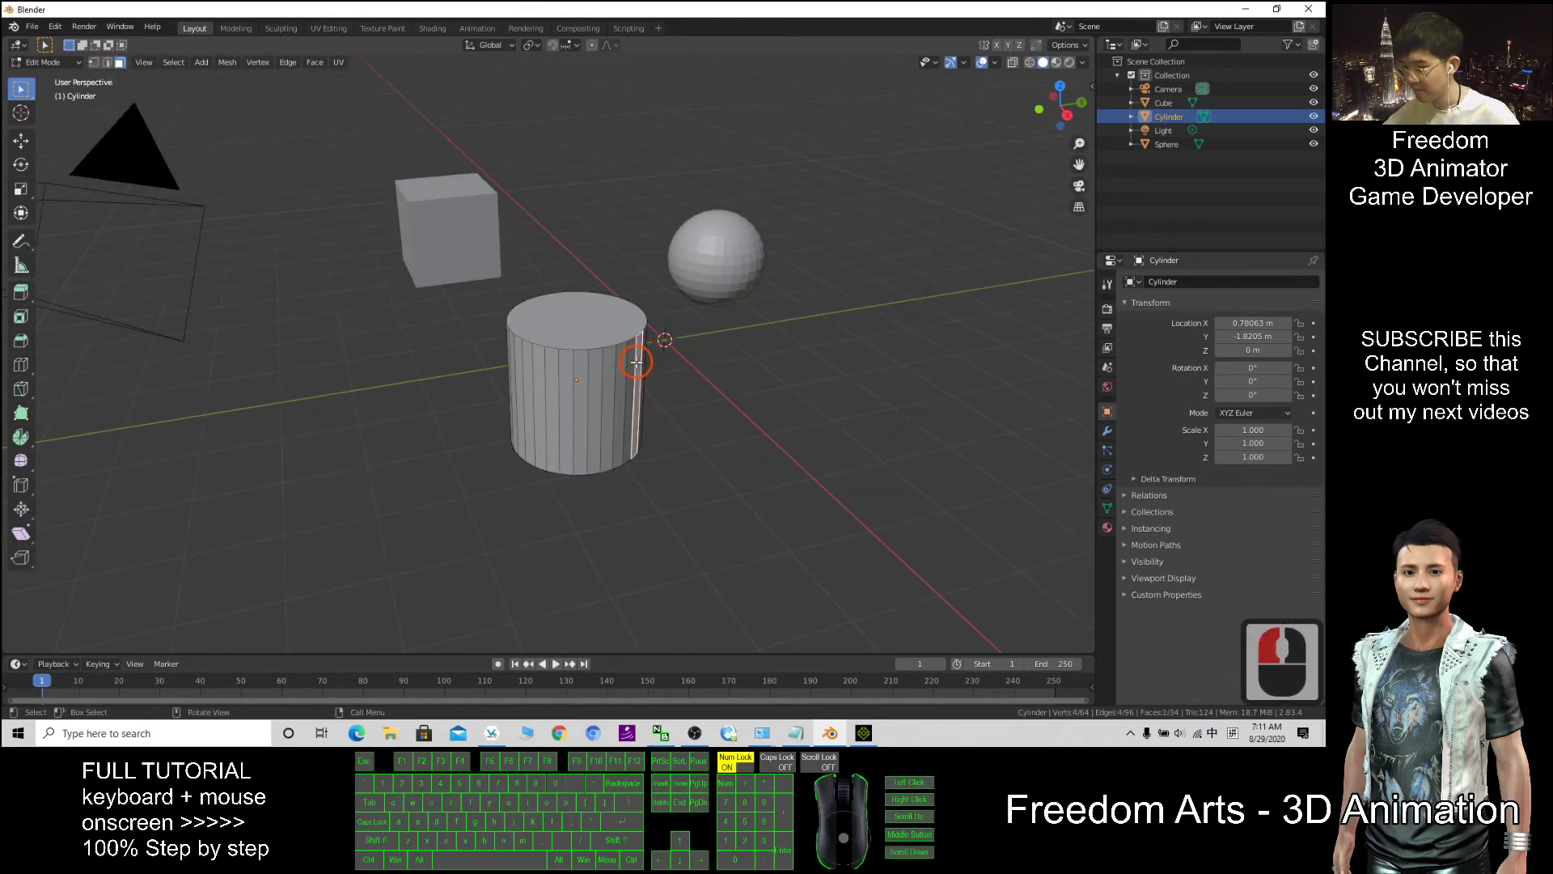
{"action": "key", "text": "w"}
{"action": "key", "text": "e"}
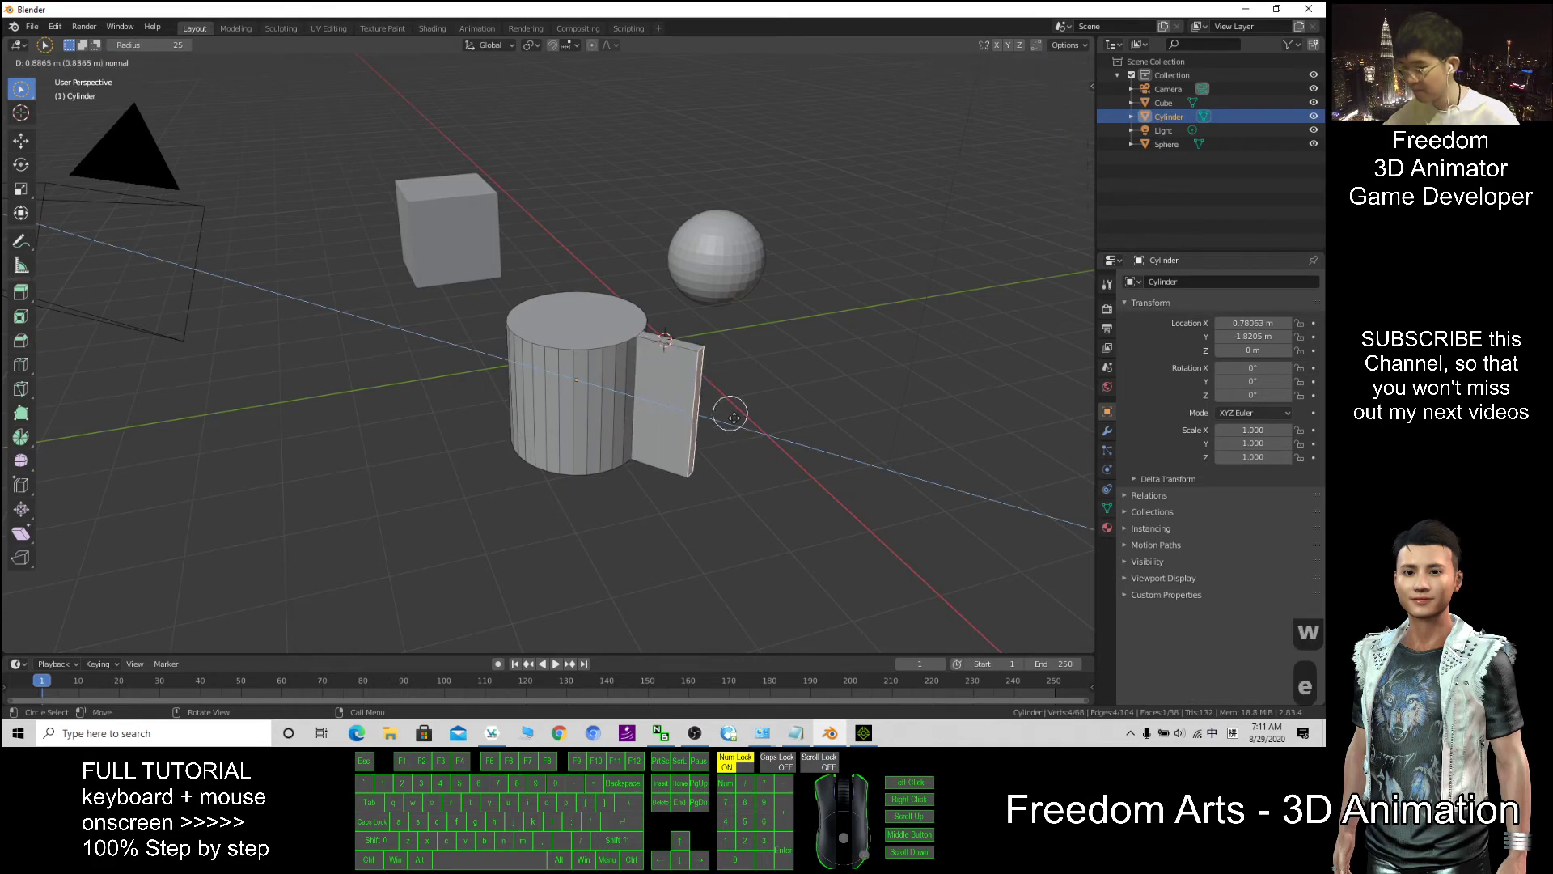
{"action": "left_click", "coordinate": [791, 443]}
{"action": "middle_click_drag", "start_coordinate": [905, 350], "coordinate": [779, 244]}
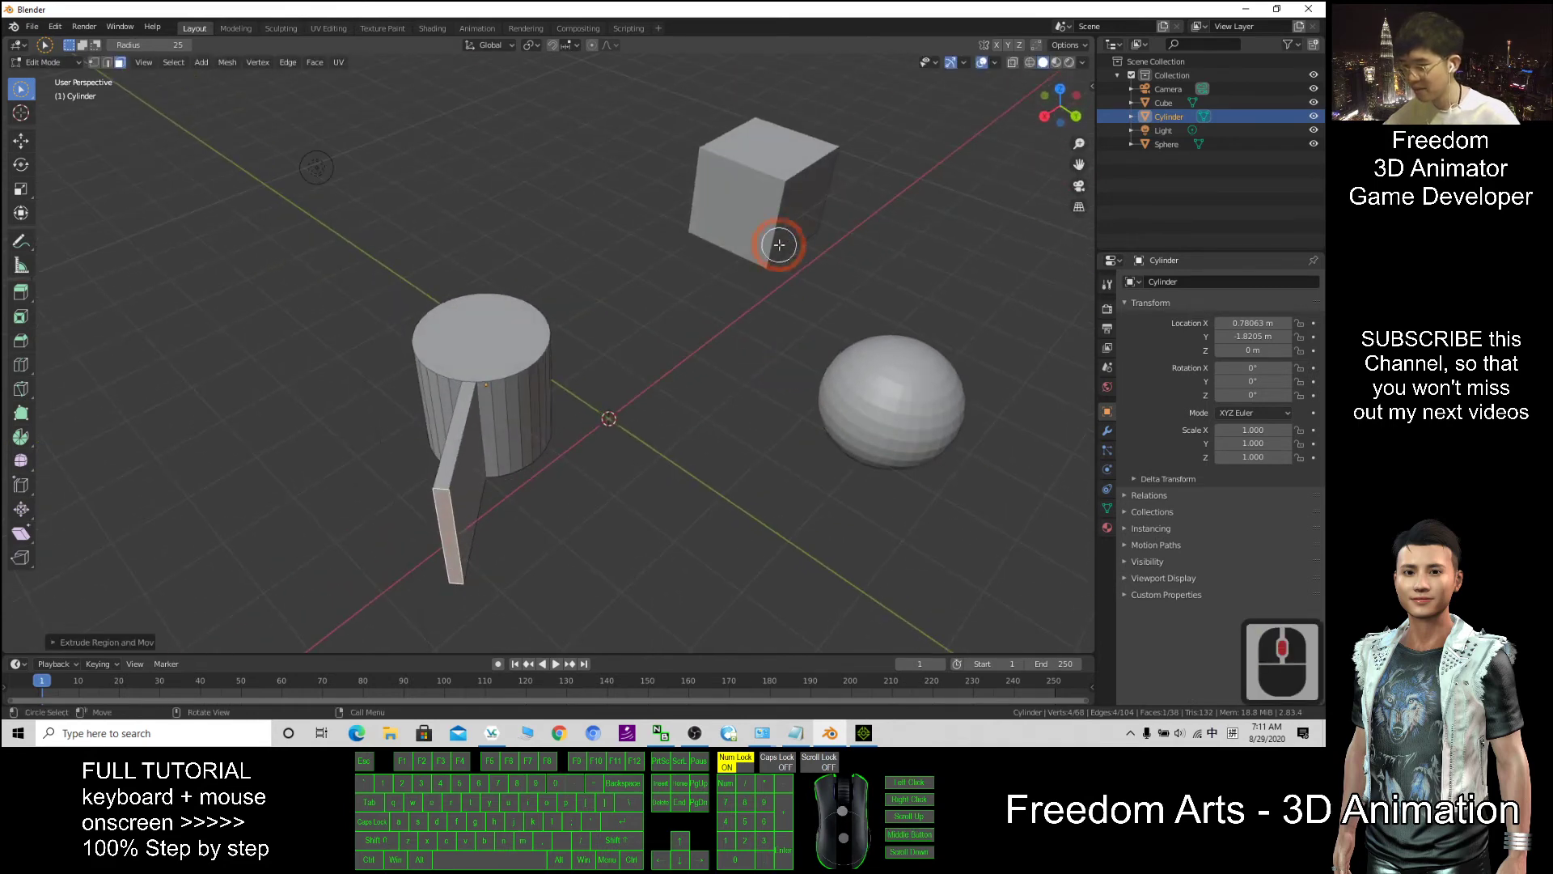
Step: Extrude four adjacent side faces of the cylinder outward together as a thicker block beside the thin fin
{"action": "left_click", "coordinate": [488, 332]}
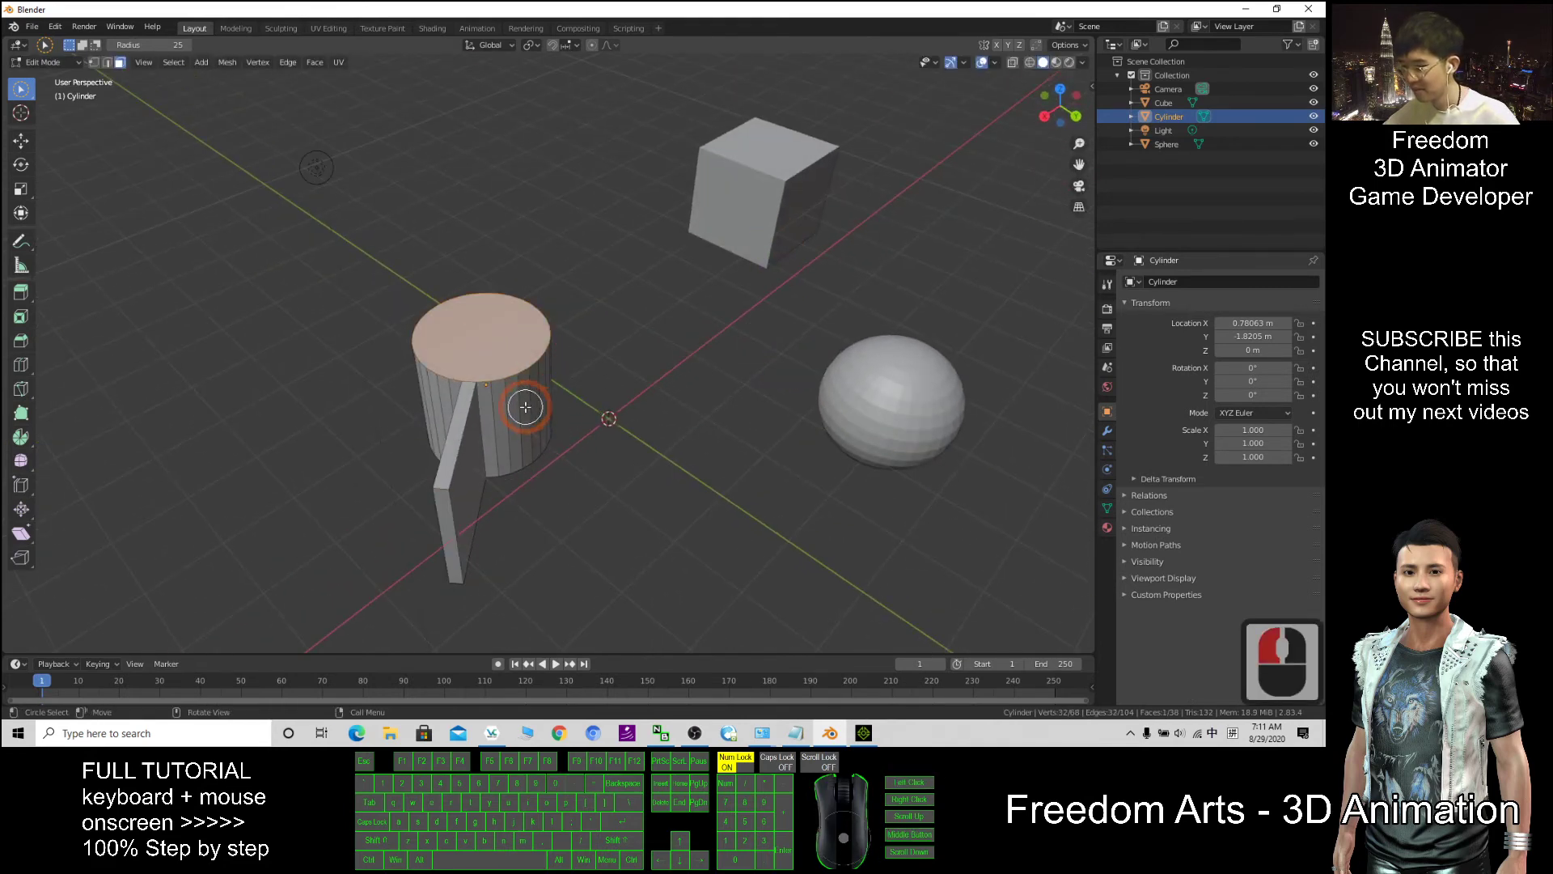
{"action": "left_click_drag", "start_coordinate": [527, 406], "coordinate": [555, 425]}
{"action": "key", "text": "e"}
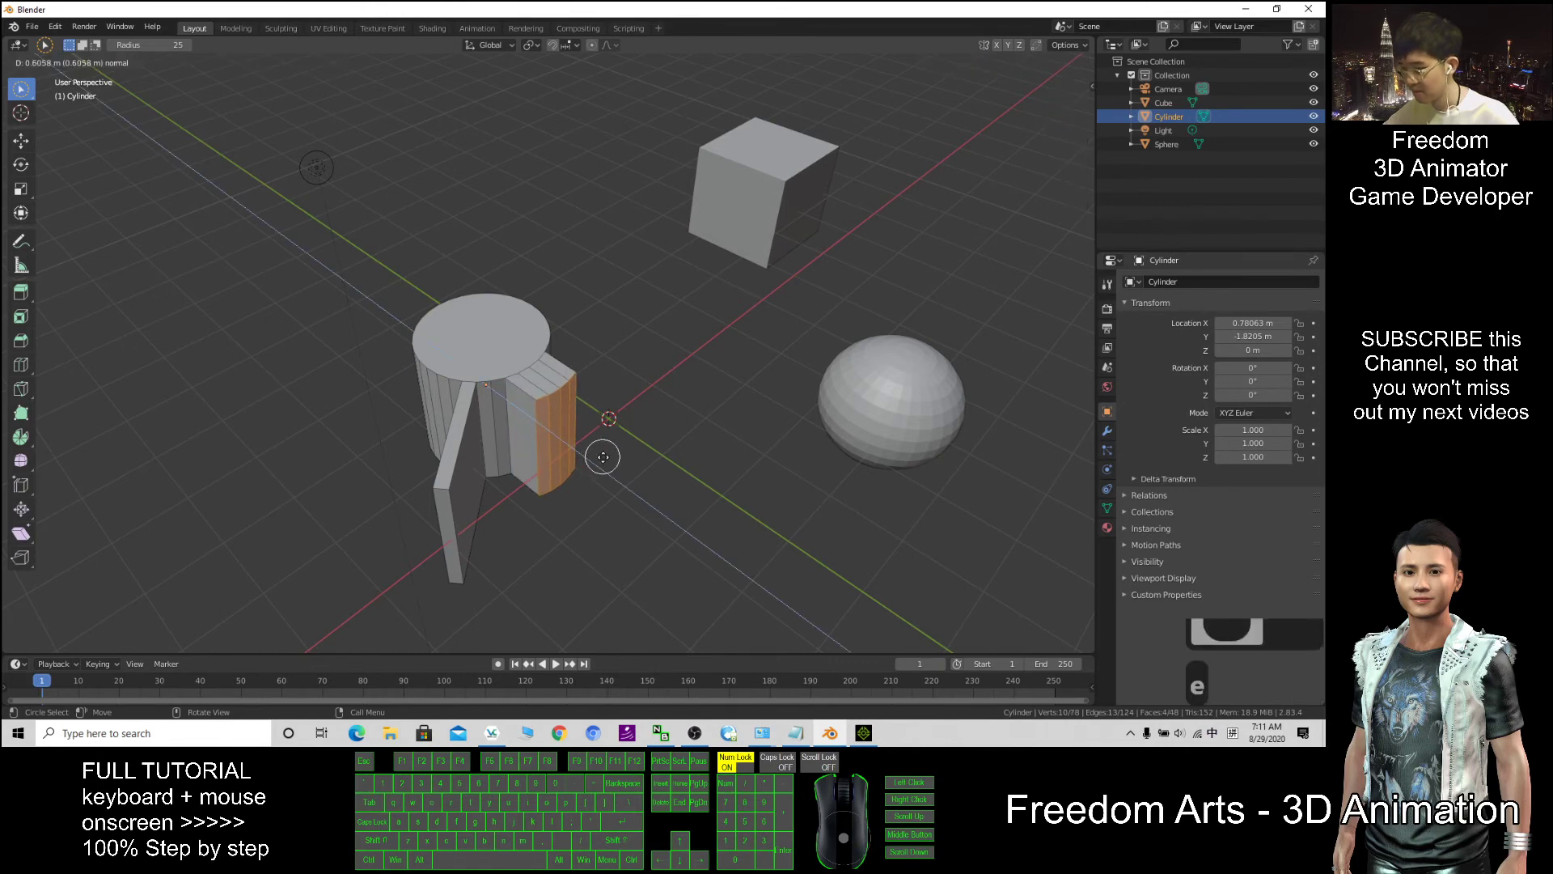
{"action": "left_click", "coordinate": [693, 520]}
{"action": "middle_click_drag", "start_coordinate": [694, 520], "coordinate": [534, 534]}
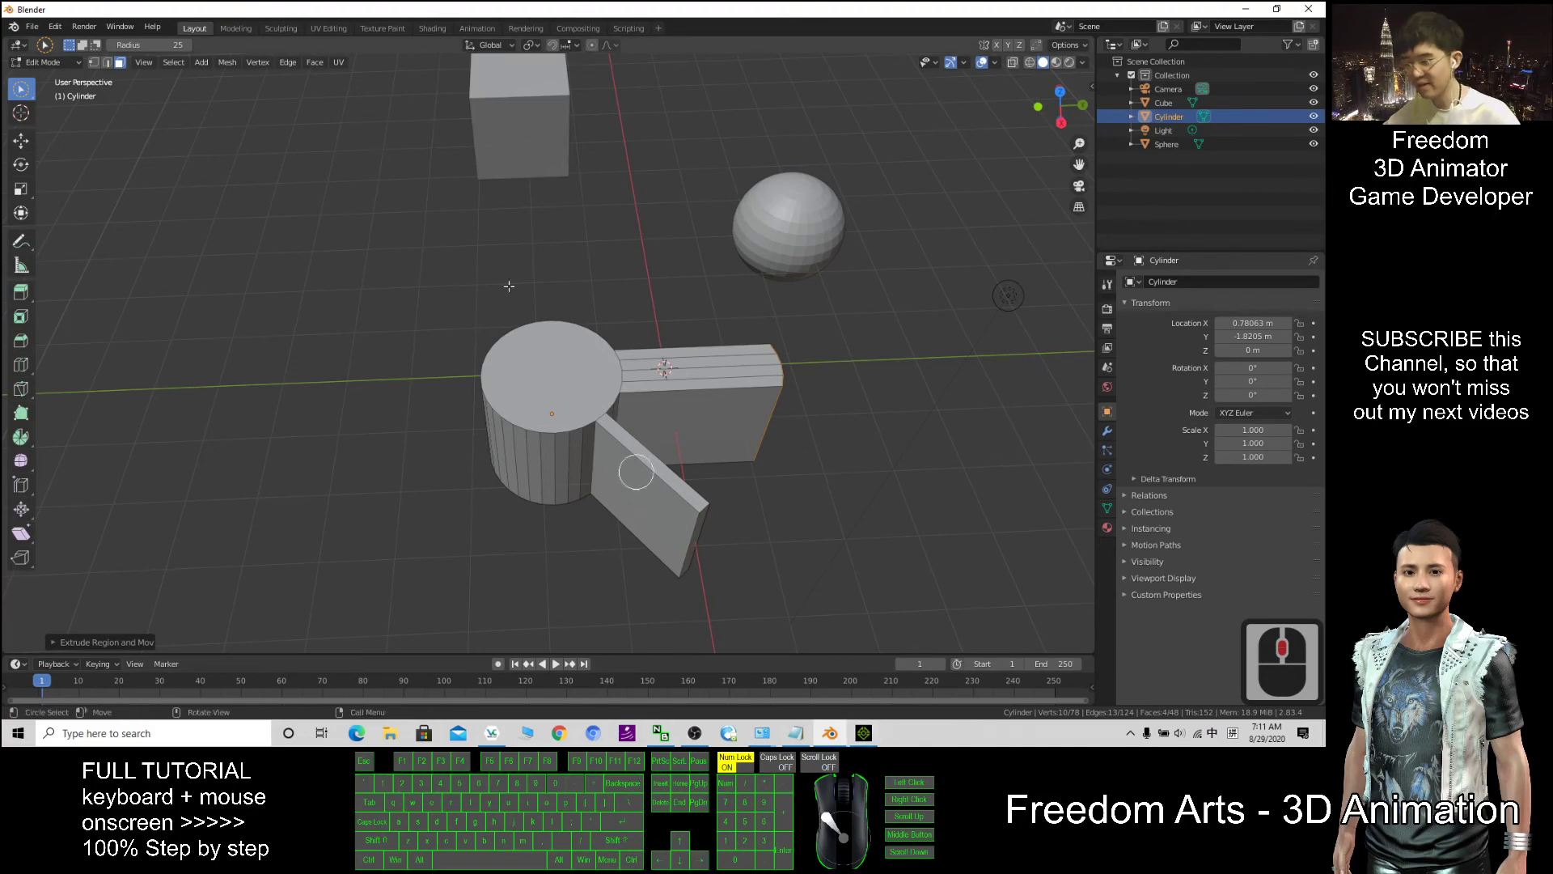
Step: Switch to iClone 7 and examine the imported cube, sphere and cylinder from different angles and distances
{"action": "left_click", "coordinate": [865, 733]}
{"action": "key", "text": "c"}
{"action": "left_click_drag", "start_coordinate": [753, 446], "coordinate": [752, 388]}
{"action": "scroll", "coordinate": [739, 341], "scroll_direction": "down", "scroll_amount": 9}
{"action": "key", "text": "x"}
{"action": "key", "text": "c"}
{"action": "mouse_move", "coordinate": [752, 389]}
{"action": "left_mouse_down"}
{"action": "mouse_move", "coordinate": [619, 407]}
{"action": "mouse_move", "coordinate": [867, 389]}
{"action": "mouse_move", "coordinate": [877, 343]}
{"action": "mouse_move", "coordinate": [676, 277]}
{"action": "mouse_move", "coordinate": [680, 337]}
{"action": "mouse_move", "coordinate": [753, 343]}
{"action": "mouse_move", "coordinate": [773, 402]}
{"action": "left_mouse_up"}
{"action": "key", "text": "x"}
{"action": "key", "text": "c"}
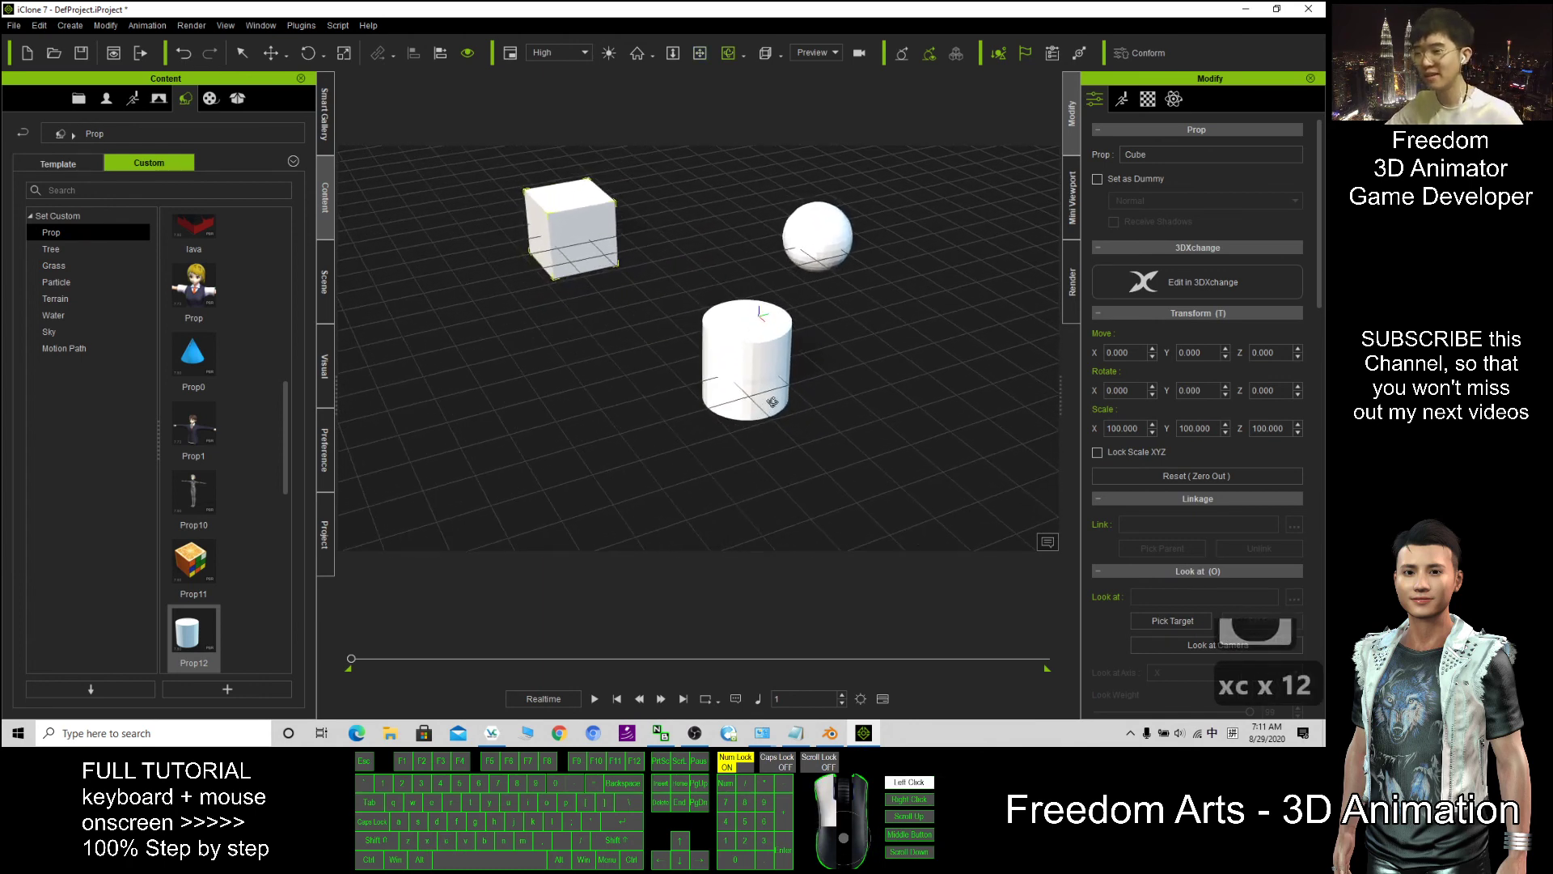
{"action": "left_click_drag", "start_coordinate": [726, 430], "coordinate": [796, 334]}
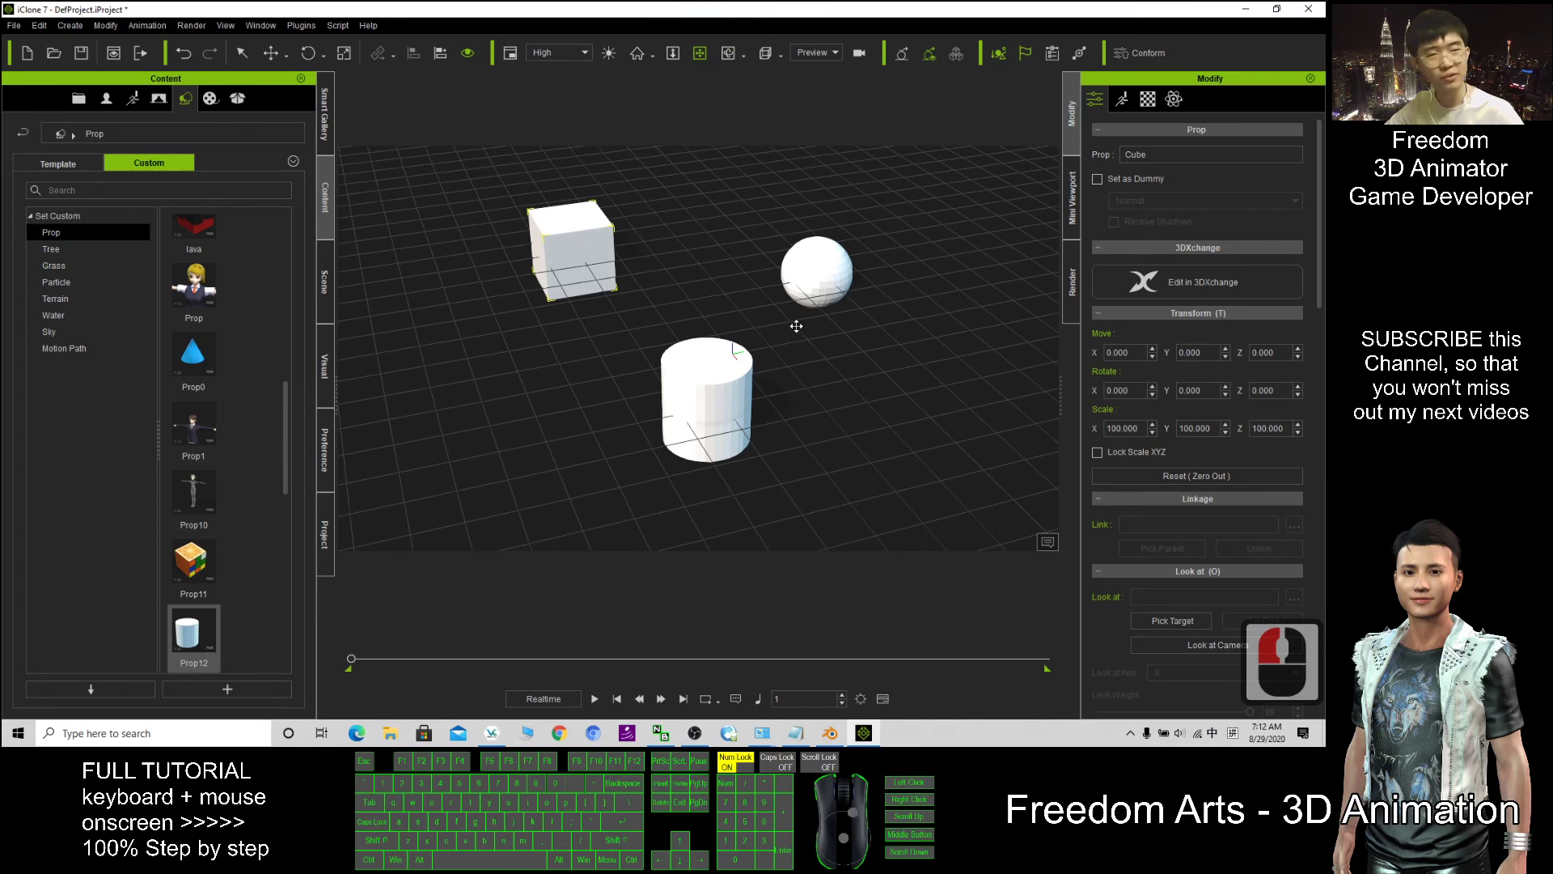